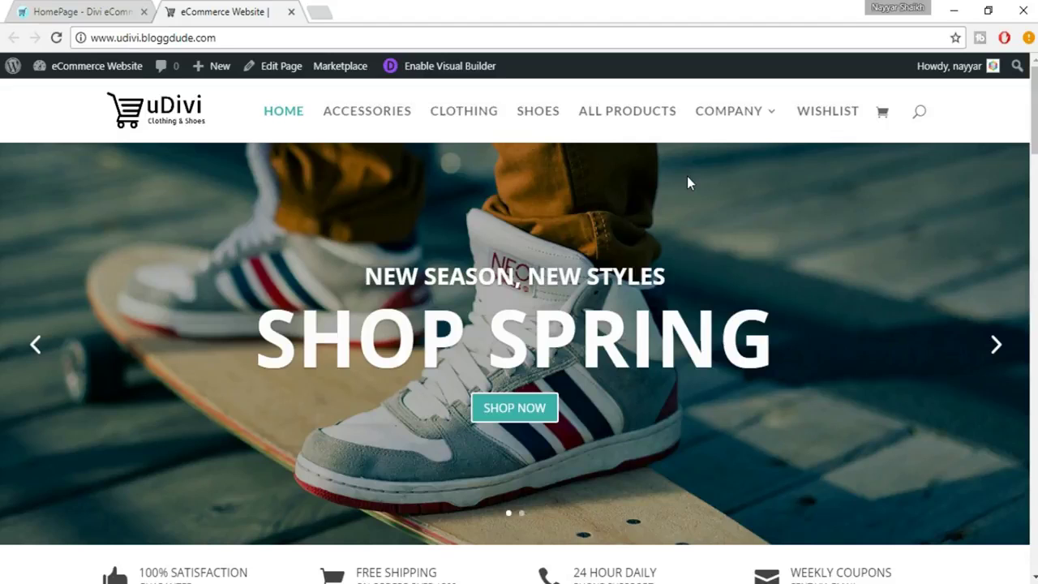
Open the site's WordPress admin dashboard in a new browser tab and switch to it.
{"action": "mouse_move", "coordinate": [113, 74]}
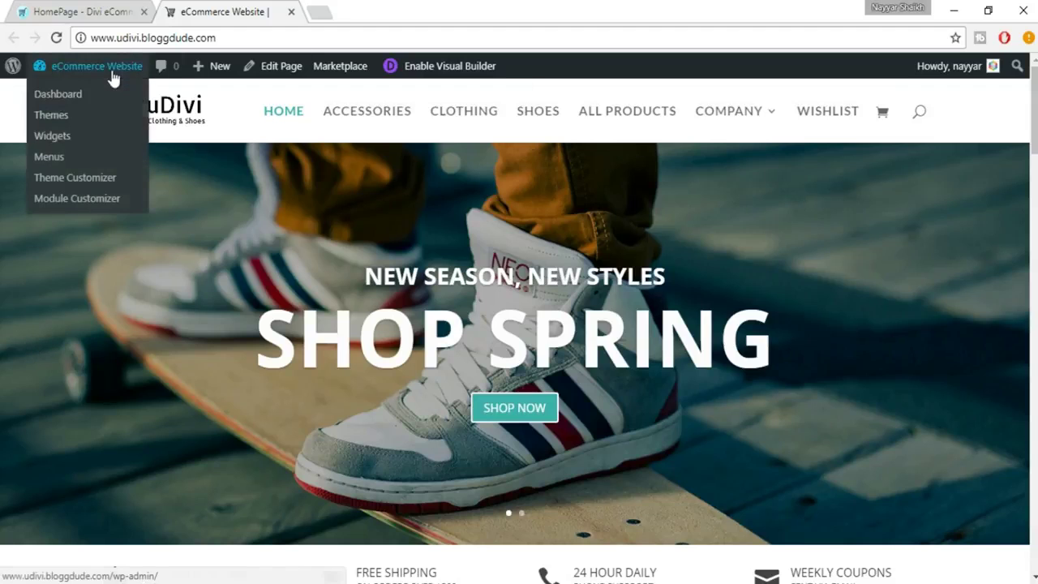
{"action": "right_click", "coordinate": [75, 95]}
{"action": "left_click", "coordinate": [113, 102]}
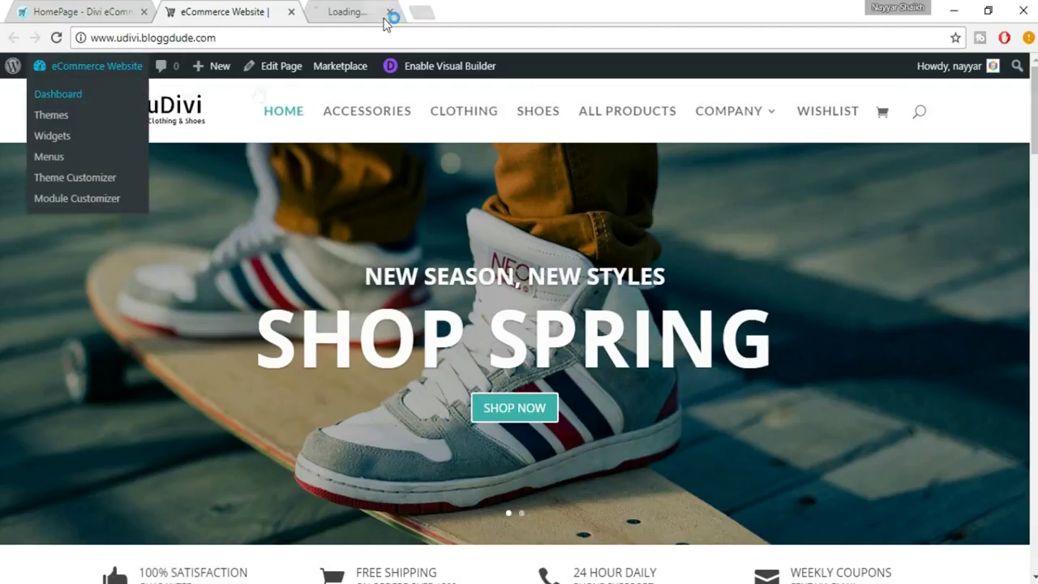
{"action": "left_click", "coordinate": [389, 13]}
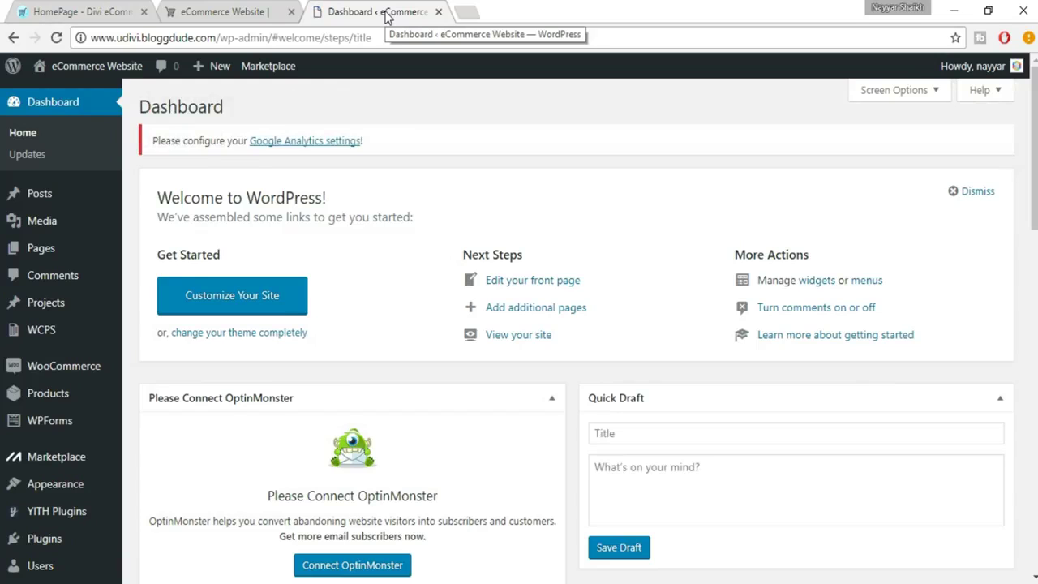
Go to the page for adding new plugins and search for "yoast".
{"action": "scroll", "coordinate": [143, 324], "scroll_direction": "down", "scroll_amount": 3}
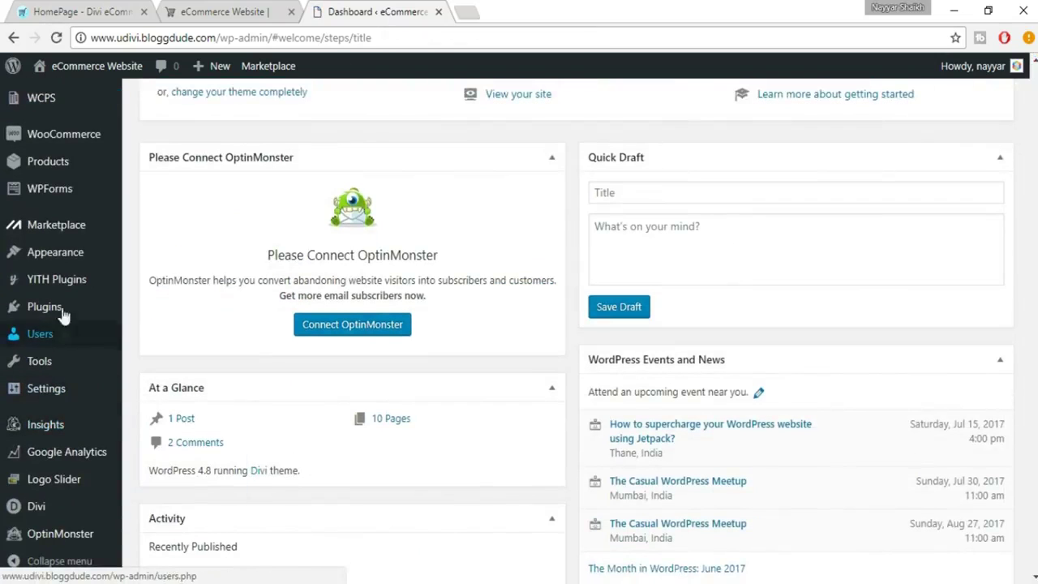
{"action": "mouse_move", "coordinate": [69, 307]}
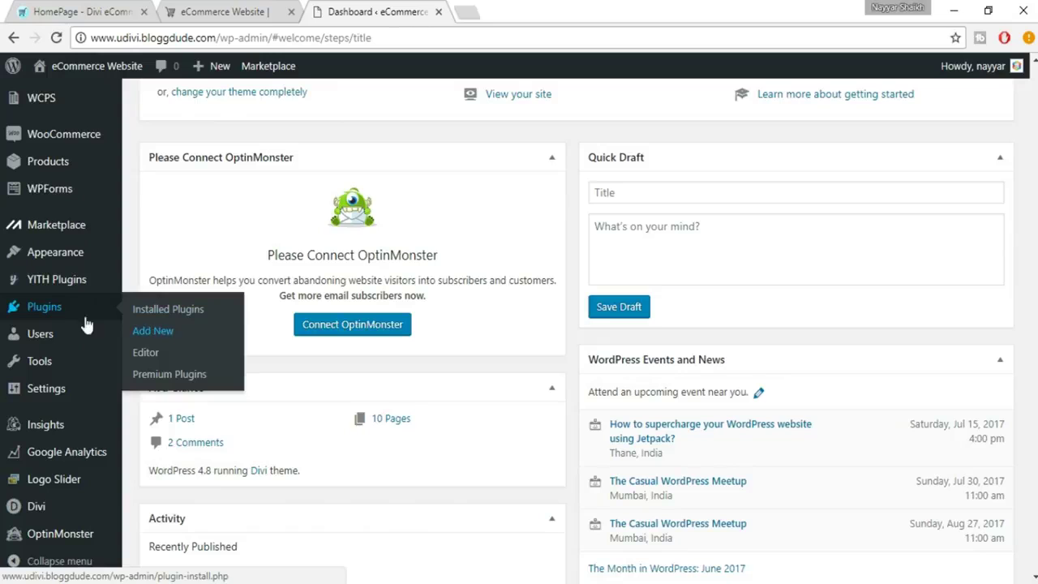
{"action": "left_click", "coordinate": [150, 331]}
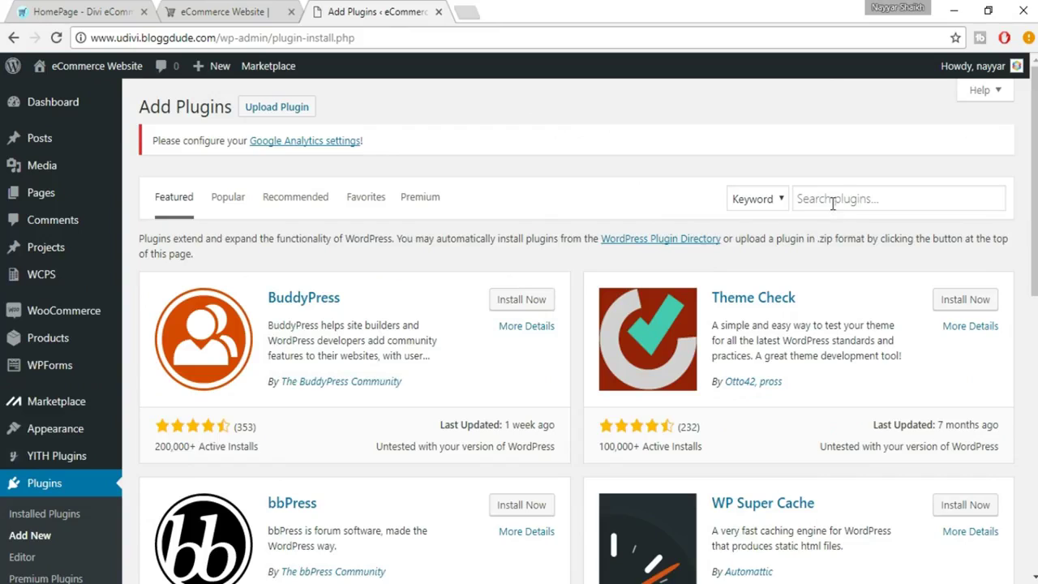
{"action": "left_click", "coordinate": [834, 204]}
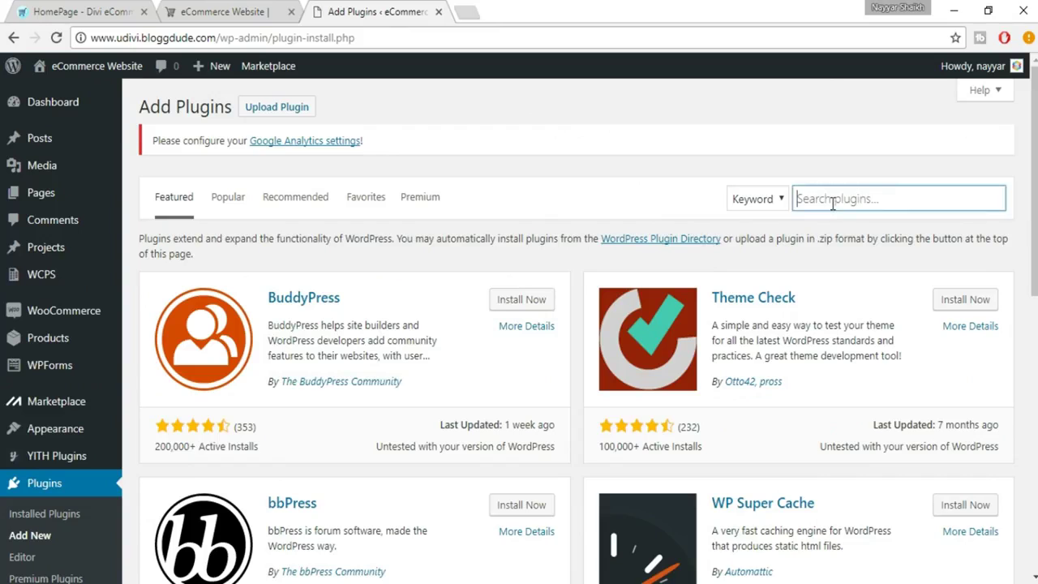
{"action": "type", "text": "yoast"}
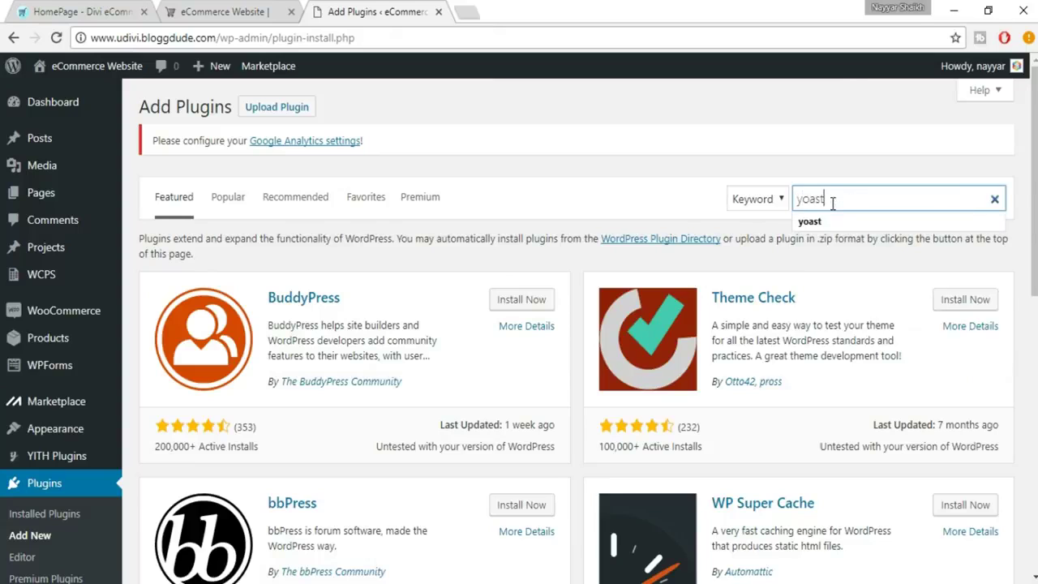
{"action": "key", "text": "Return"}
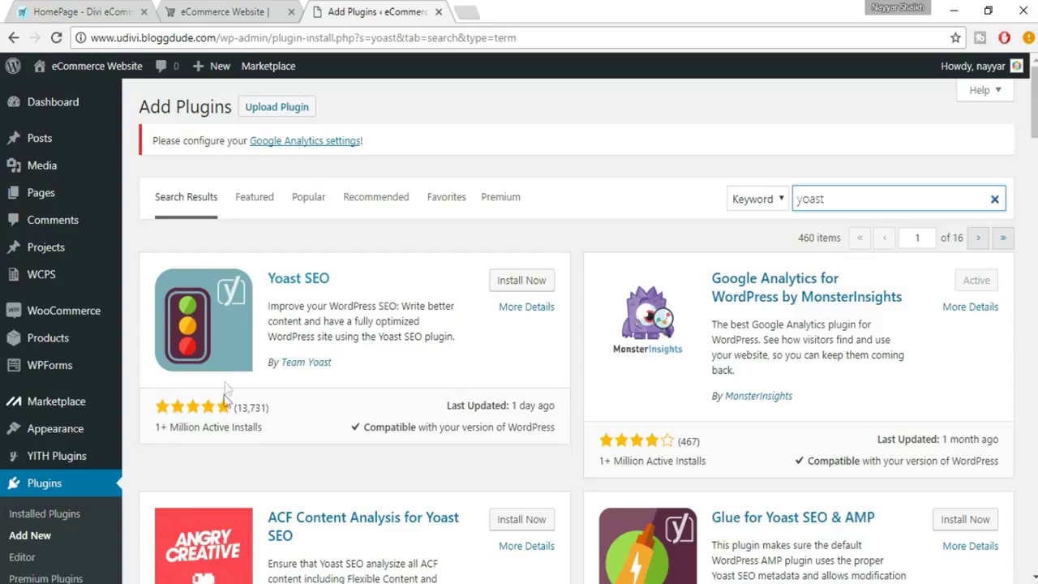
Install the Yoast SEO plugin from the search results and activate it.
{"action": "left_click_drag", "start_coordinate": [159, 427], "coordinate": [278, 428]}
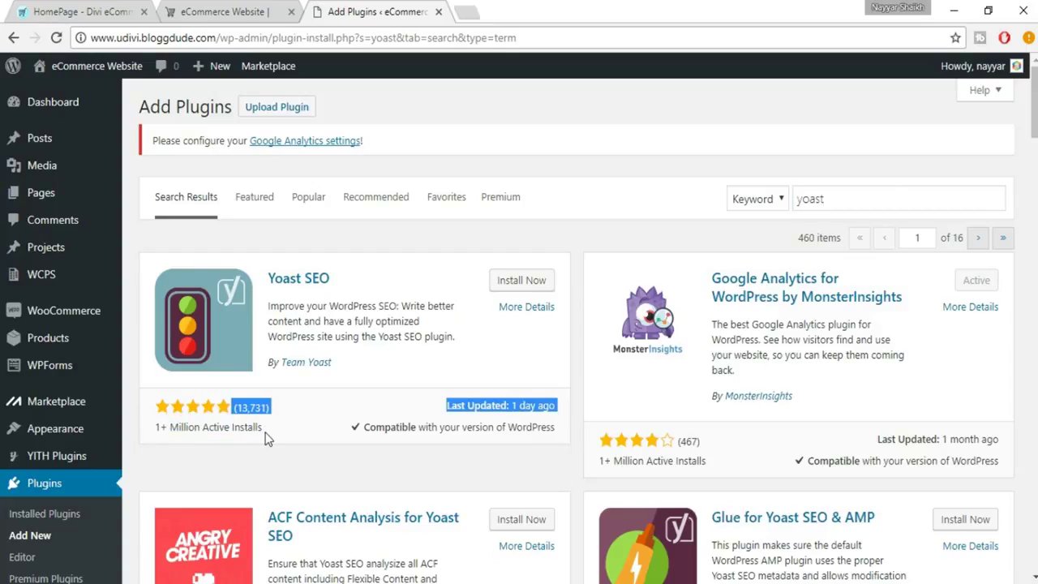
{"action": "left_click", "coordinate": [268, 438]}
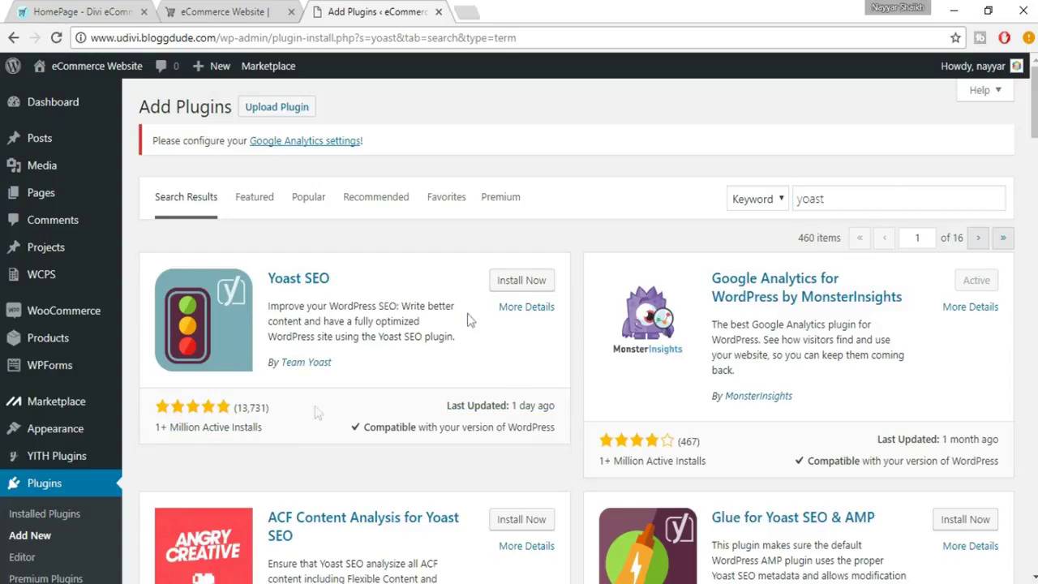
{"action": "left_click", "coordinate": [520, 284]}
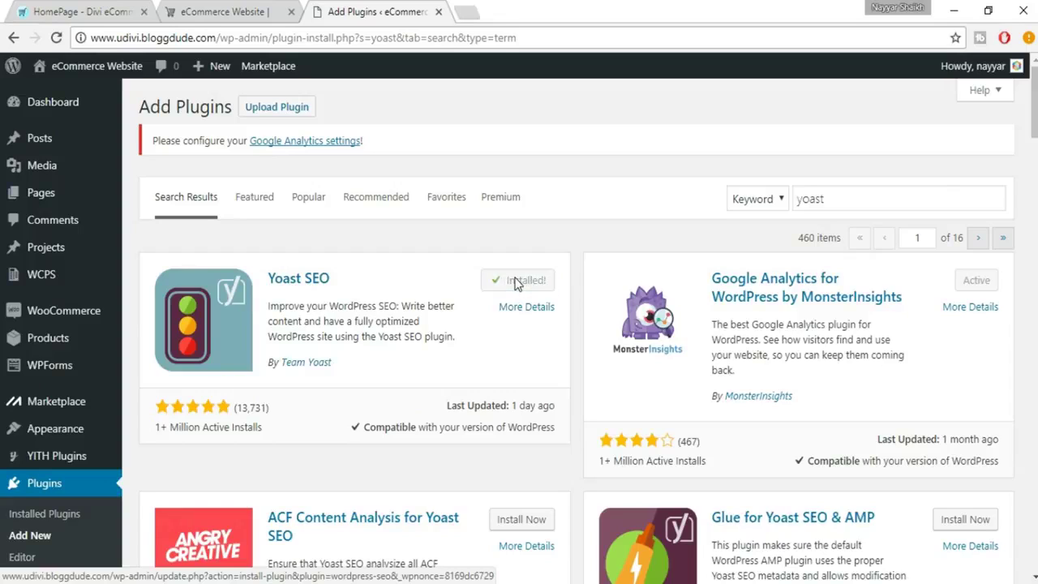
{"action": "left_click", "coordinate": [519, 289]}
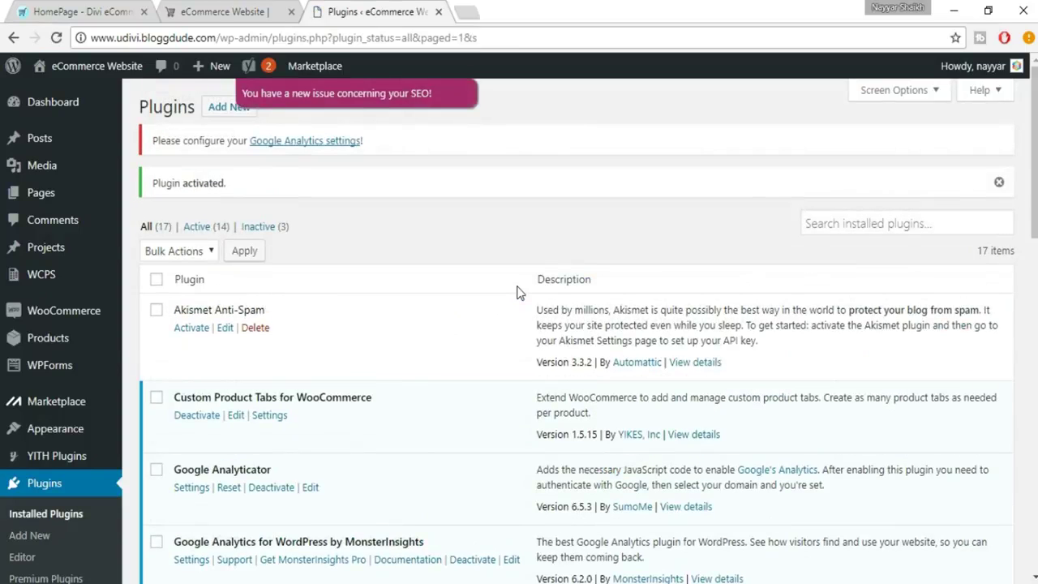
Open the Yoast SEO dashboard and review its problems and notifications.
{"action": "scroll", "coordinate": [484, 317], "scroll_direction": "down", "scroll_amount": 6}
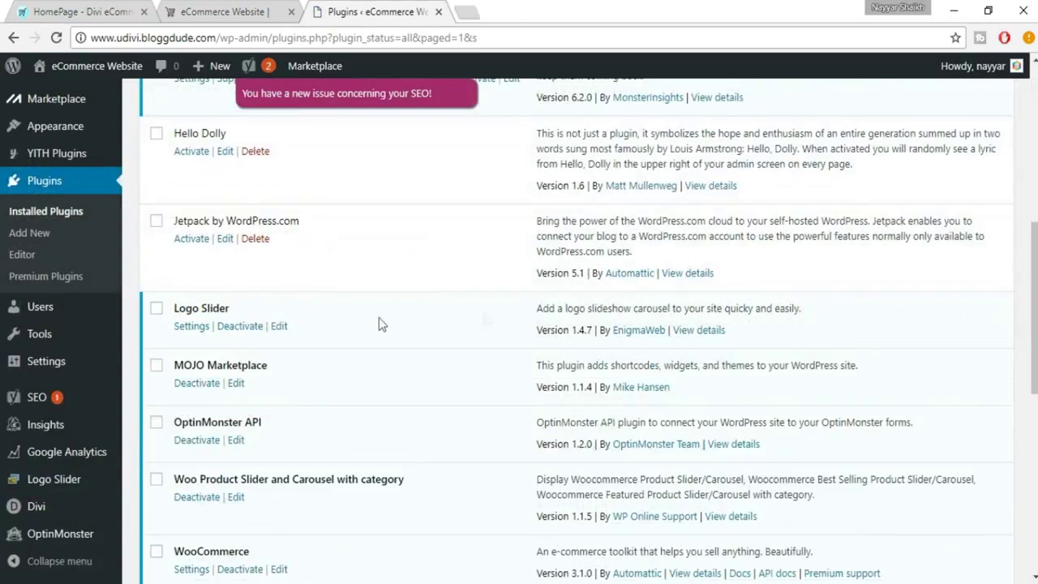
{"action": "mouse_move", "coordinate": [70, 405]}
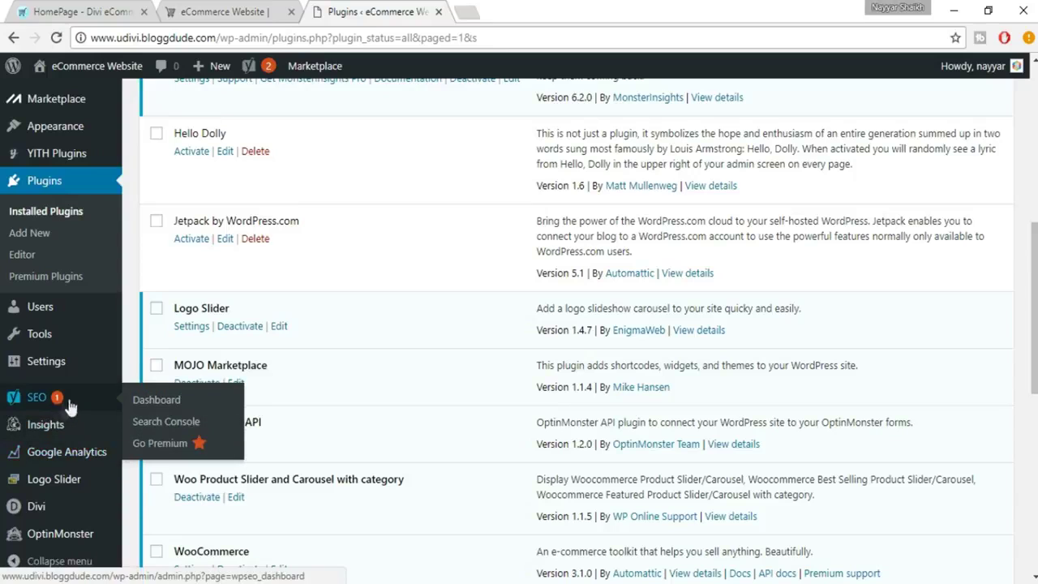
{"action": "left_click", "coordinate": [55, 403]}
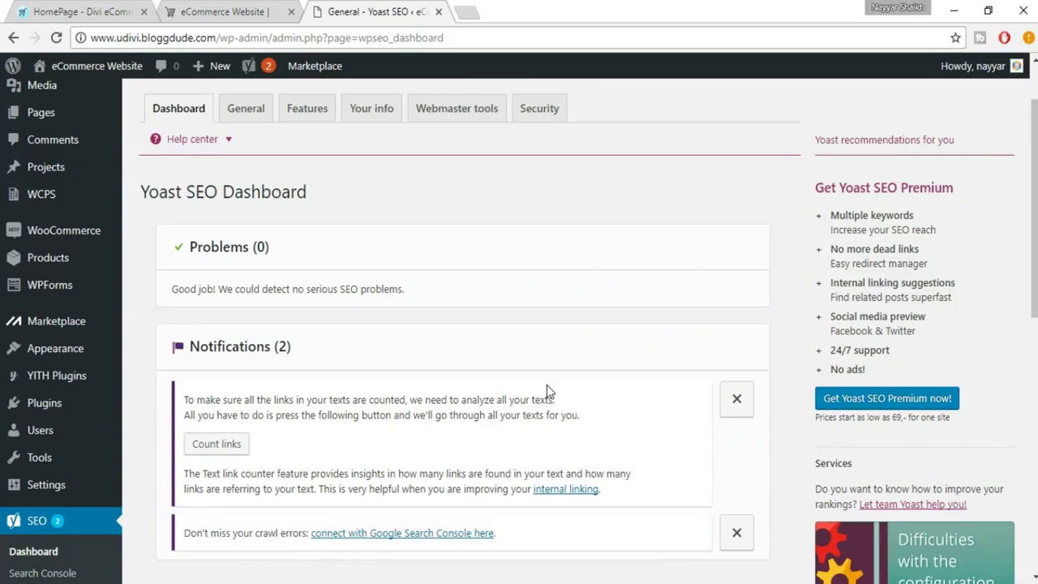
{"action": "scroll", "coordinate": [382, 300], "scroll_direction": "down", "scroll_amount": 1}
{"action": "scroll", "coordinate": [287, 256], "scroll_direction": "down", "scroll_amount": 1}
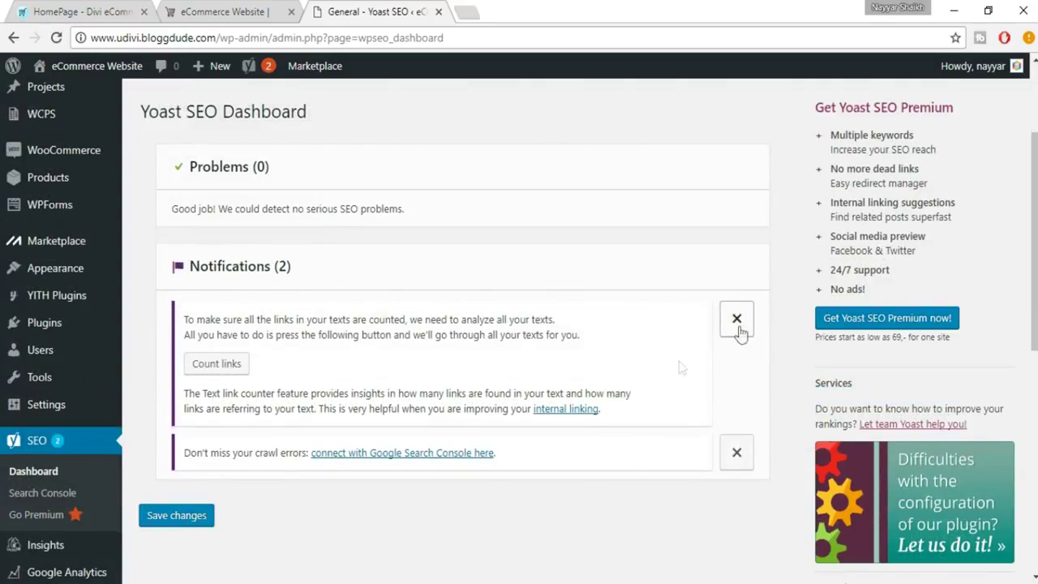
{"action": "scroll", "coordinate": [392, 454], "scroll_direction": "up", "scroll_amount": 2}
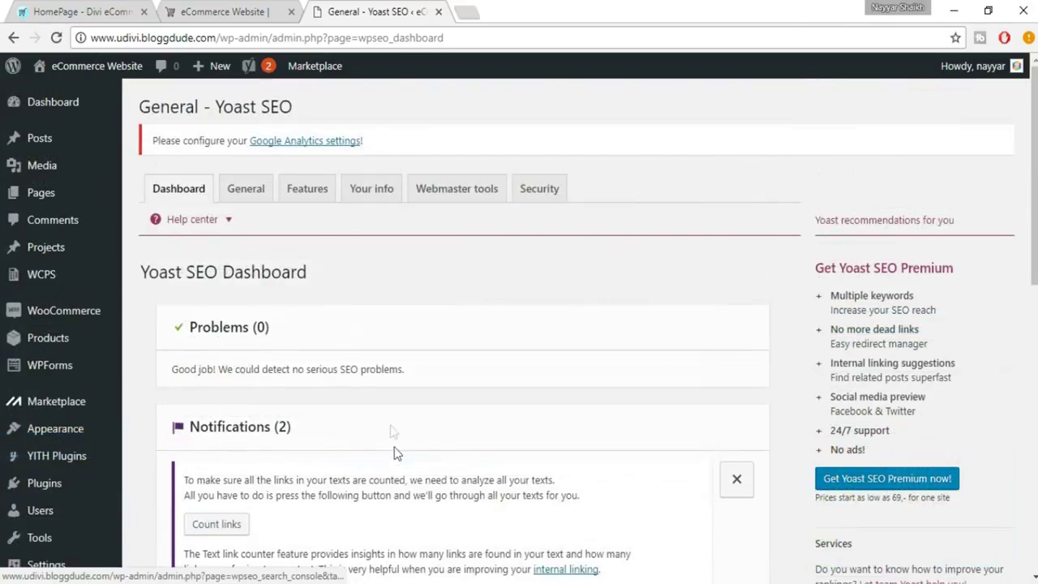
Open the configuration wizard from Yoast's general settings and start configuring Yoast SEO in a few steps.
{"action": "left_click", "coordinate": [252, 203]}
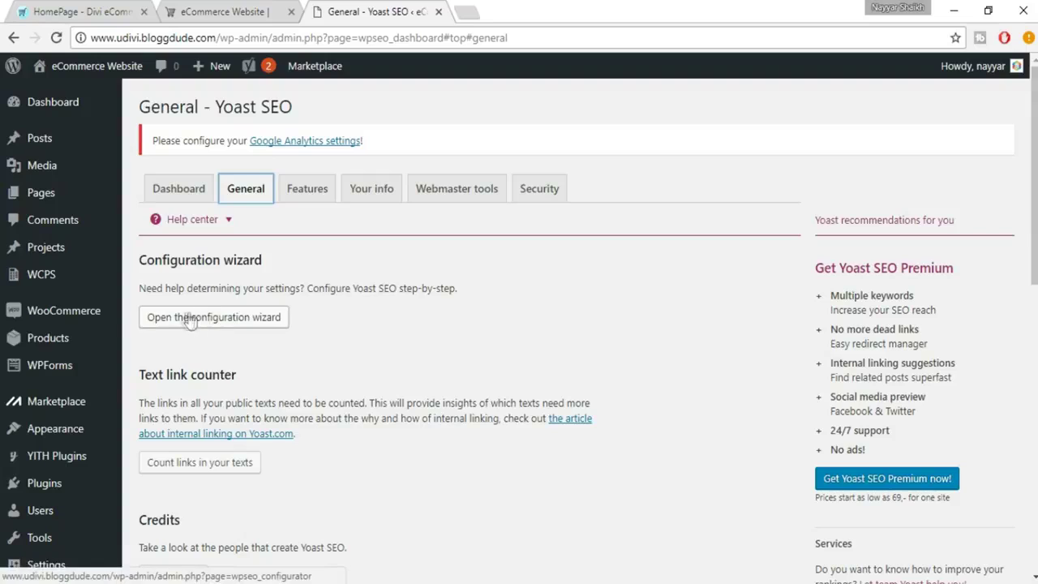
{"action": "left_click", "coordinate": [240, 323]}
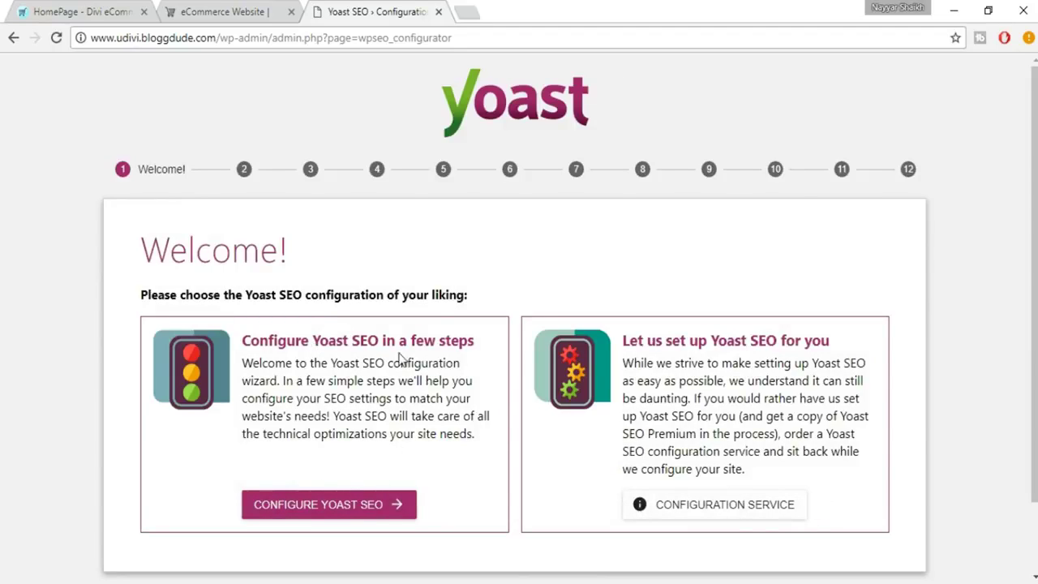
{"action": "left_click", "coordinate": [357, 507]}
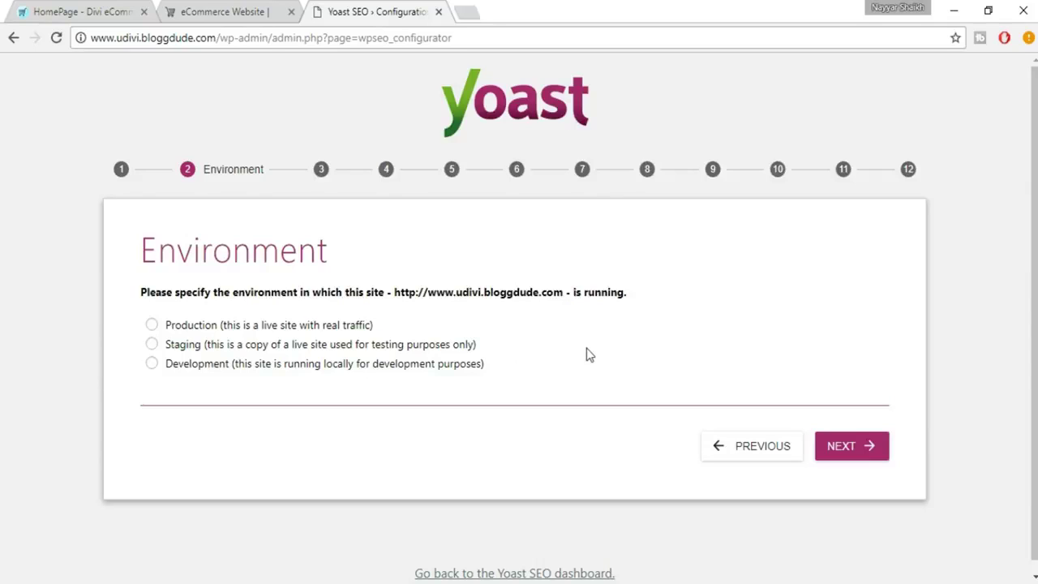
Set the environment to Production and the site type to Webshop, continuing to the company or person stage.
{"action": "left_click", "coordinate": [316, 325]}
{"action": "left_click", "coordinate": [853, 453]}
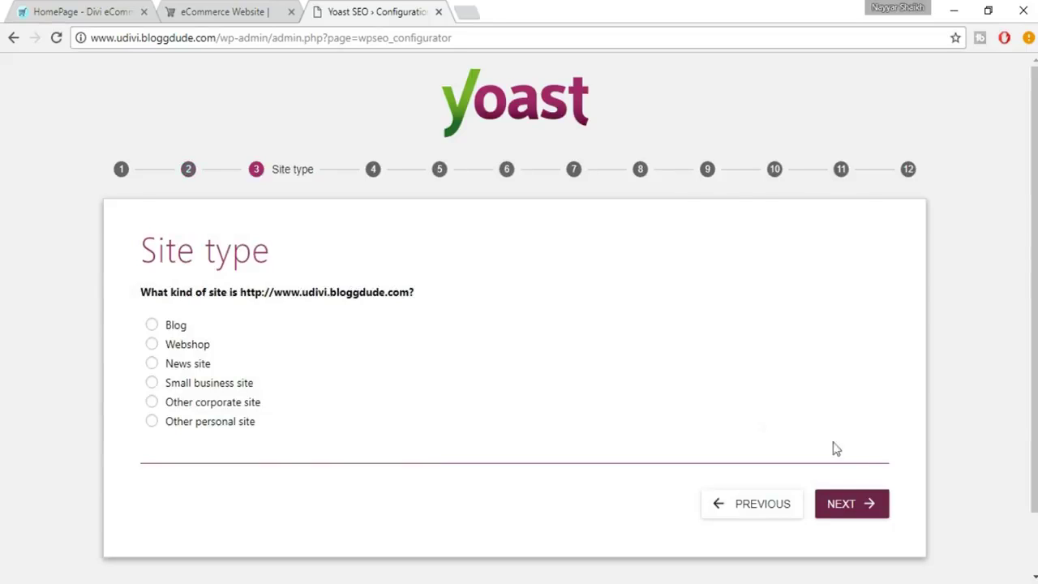
{"action": "left_click", "coordinate": [201, 351]}
{"action": "left_click", "coordinate": [872, 506]}
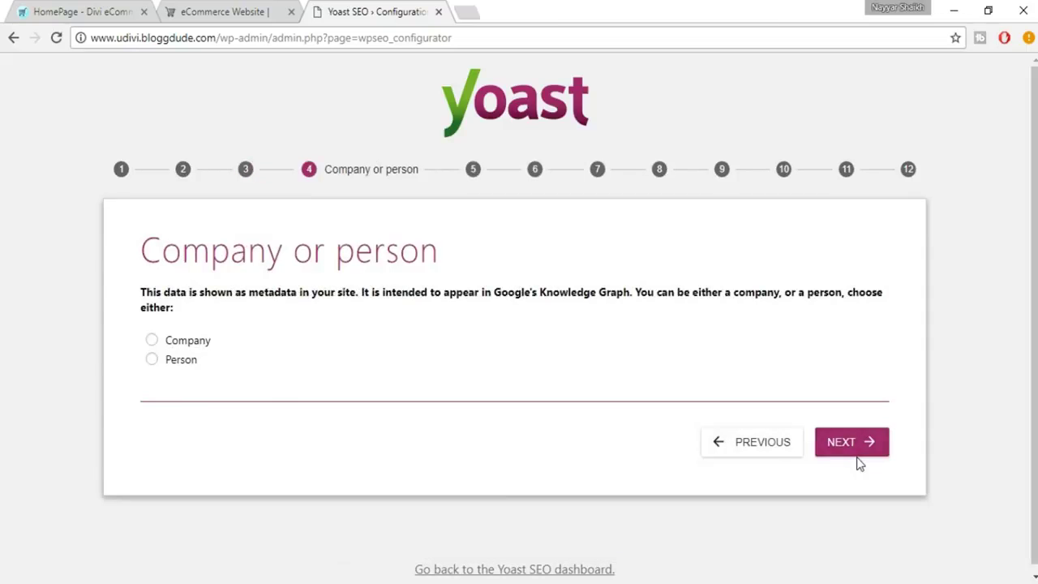
Identify the site as a Company and enter "BloggDude Inc." as the company name.
{"action": "left_click", "coordinate": [180, 342]}
{"action": "scroll", "coordinate": [325, 389], "scroll_direction": "down", "scroll_amount": 1}
{"action": "left_click", "coordinate": [252, 347]}
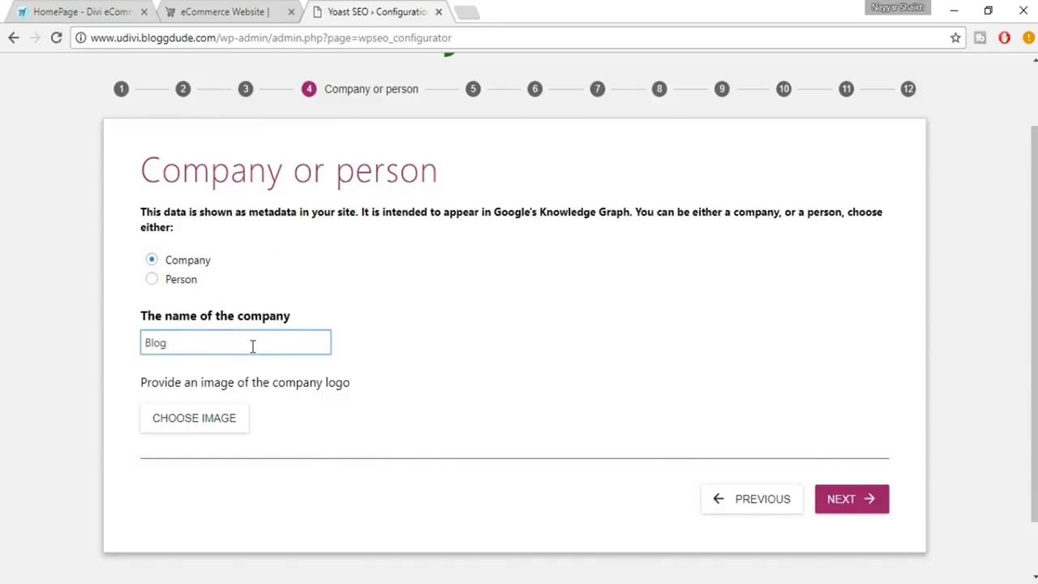
{"action": "type", "text": "BloggDude Inc."}
Choose the uDivi logo Logomakr_76gpXK.png from the media library as the company logo and continue to the social profiles.
{"action": "left_click", "coordinate": [217, 427]}
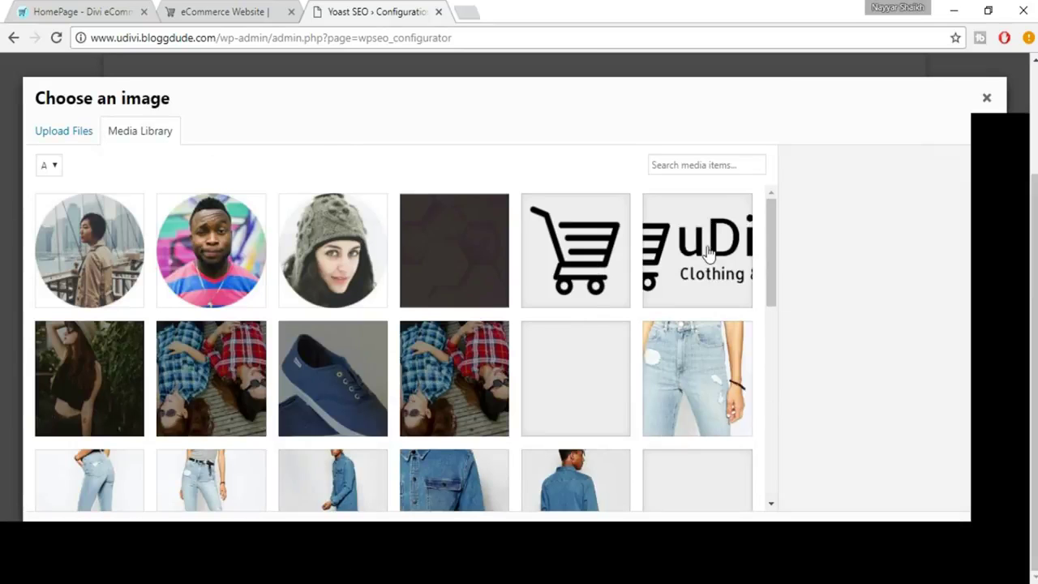
{"action": "left_click", "coordinate": [729, 281]}
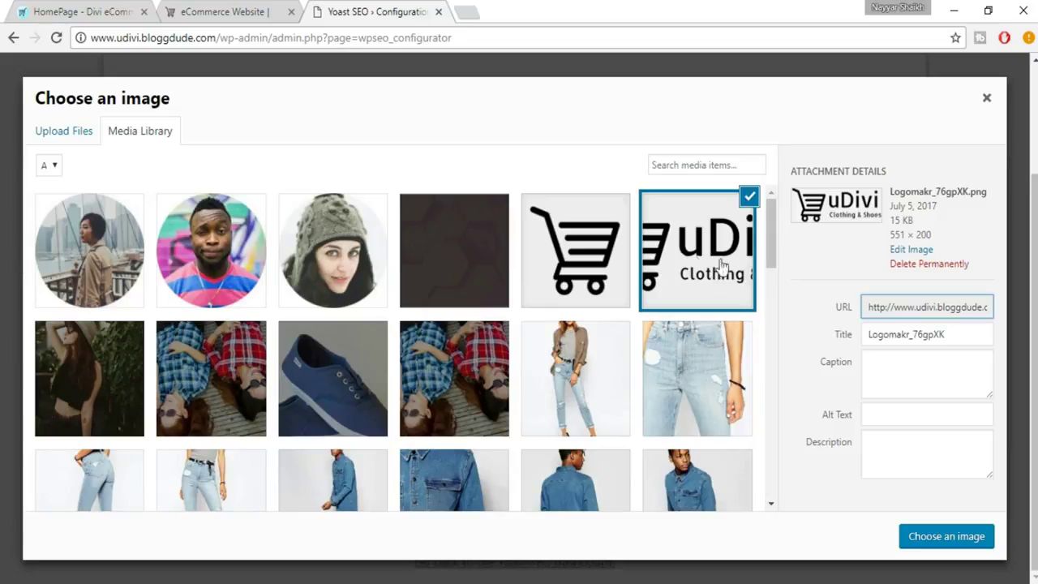
{"action": "left_click", "coordinate": [929, 537]}
{"action": "scroll", "coordinate": [635, 404], "scroll_direction": "down", "scroll_amount": 2}
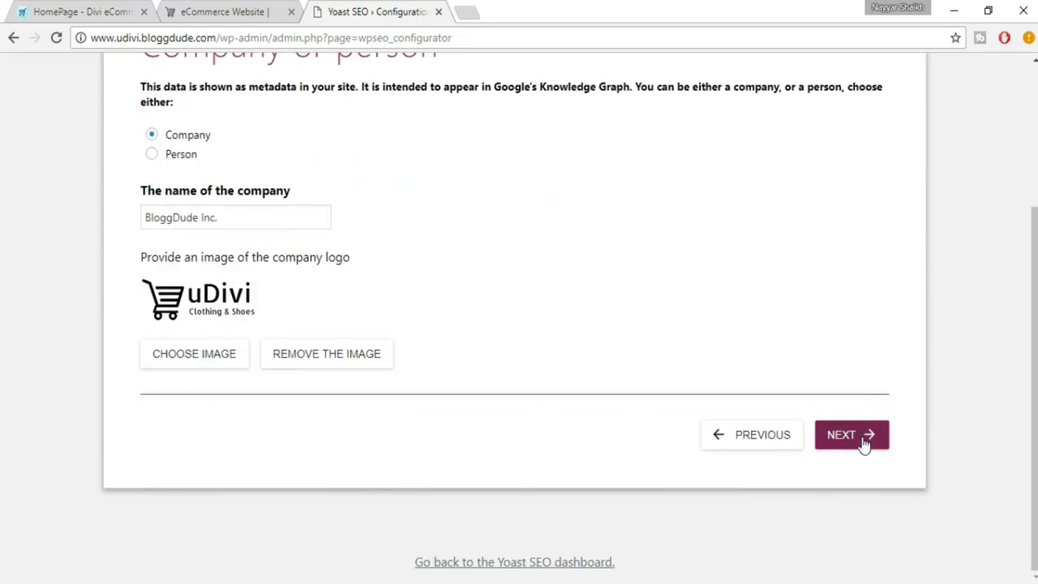
{"action": "left_click", "coordinate": [865, 443]}
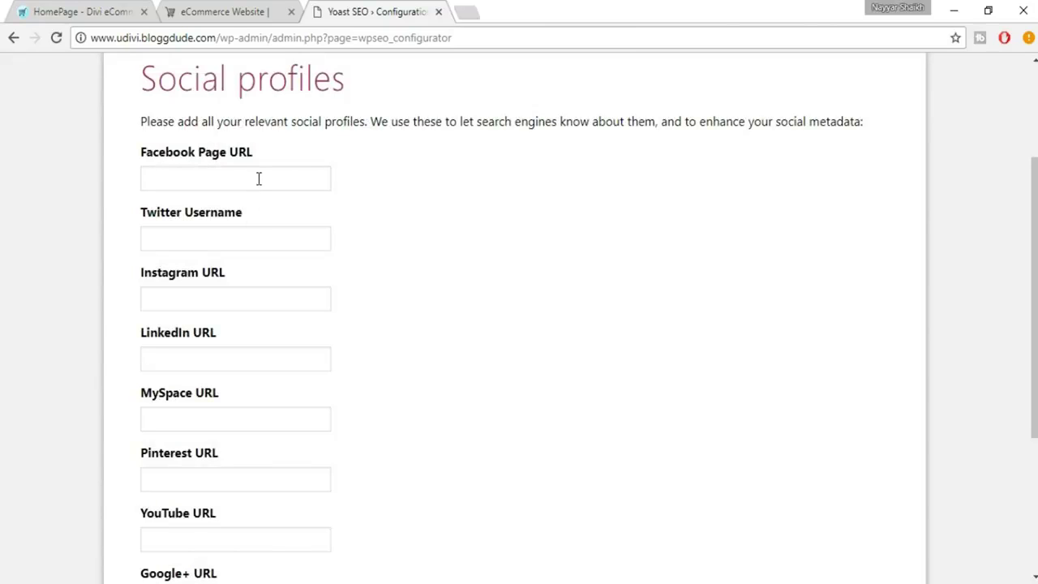
Look over the social profile fields, leave them blank and continue to the post type visibility stage.
{"action": "left_click", "coordinate": [259, 178]}
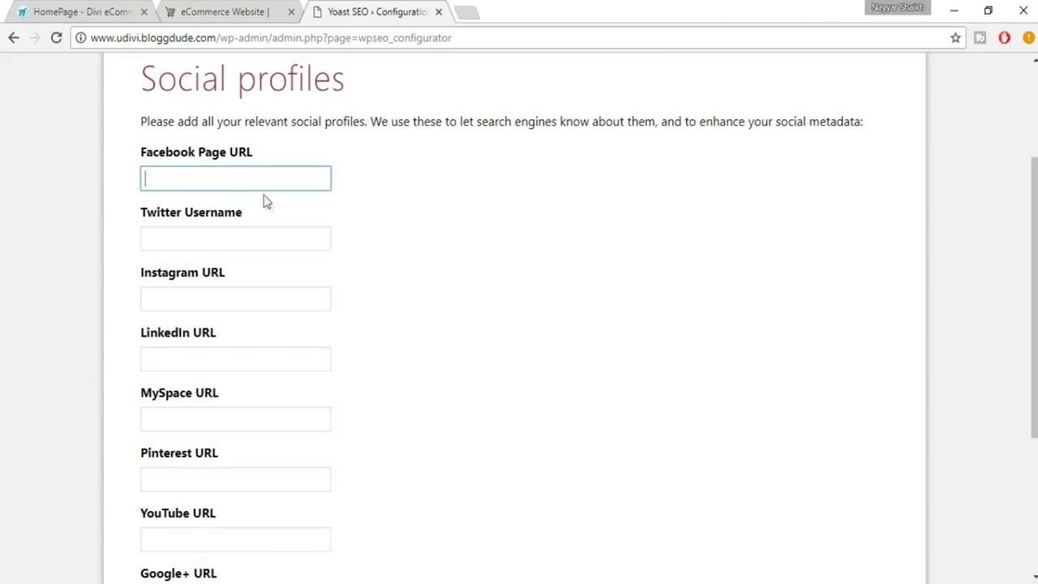
{"action": "scroll", "coordinate": [338, 272], "scroll_direction": "down", "scroll_amount": 1}
{"action": "scroll", "coordinate": [309, 271], "scroll_direction": "down", "scroll_amount": 2}
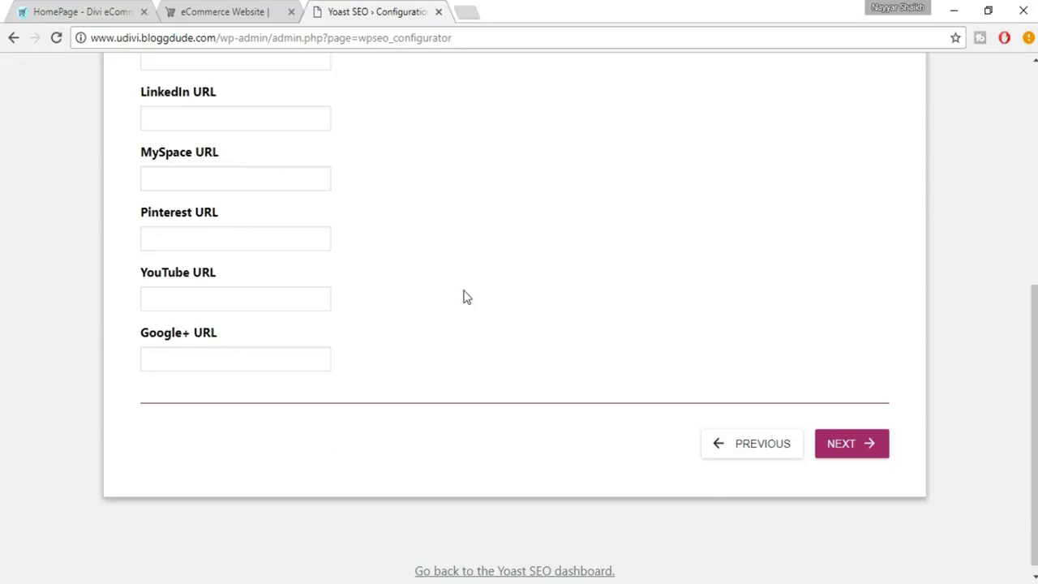
{"action": "scroll", "coordinate": [464, 295], "scroll_direction": "up", "scroll_amount": 4}
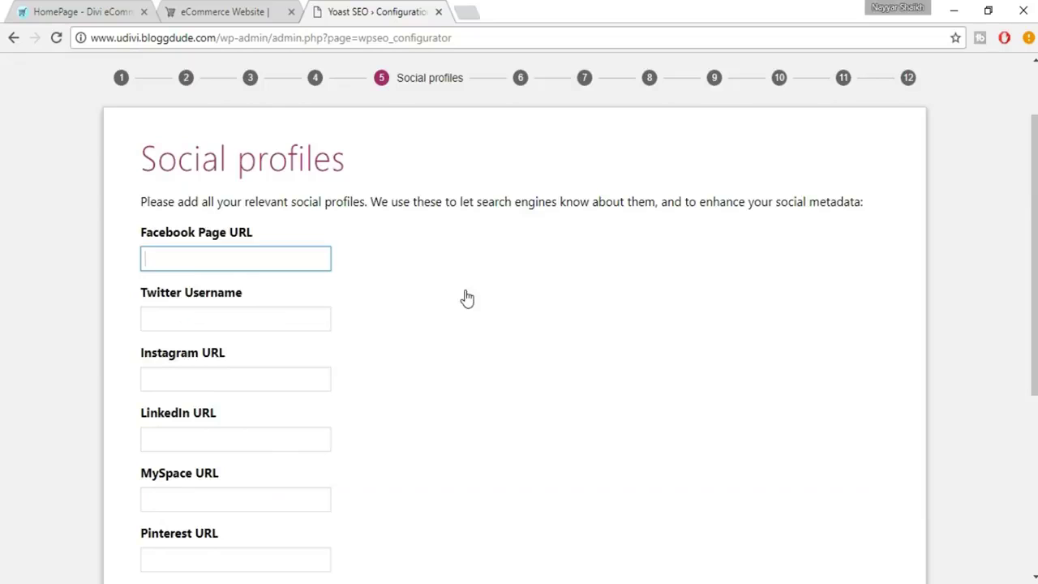
{"action": "scroll", "coordinate": [368, 183], "scroll_direction": "up", "scroll_amount": 1}
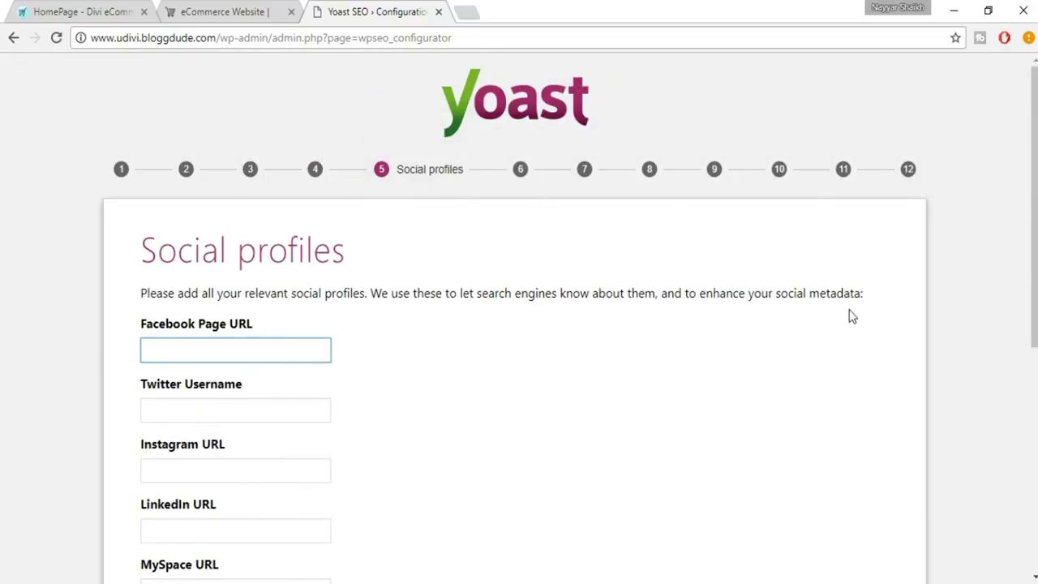
{"action": "scroll", "coordinate": [376, 306], "scroll_direction": "down", "scroll_amount": 1}
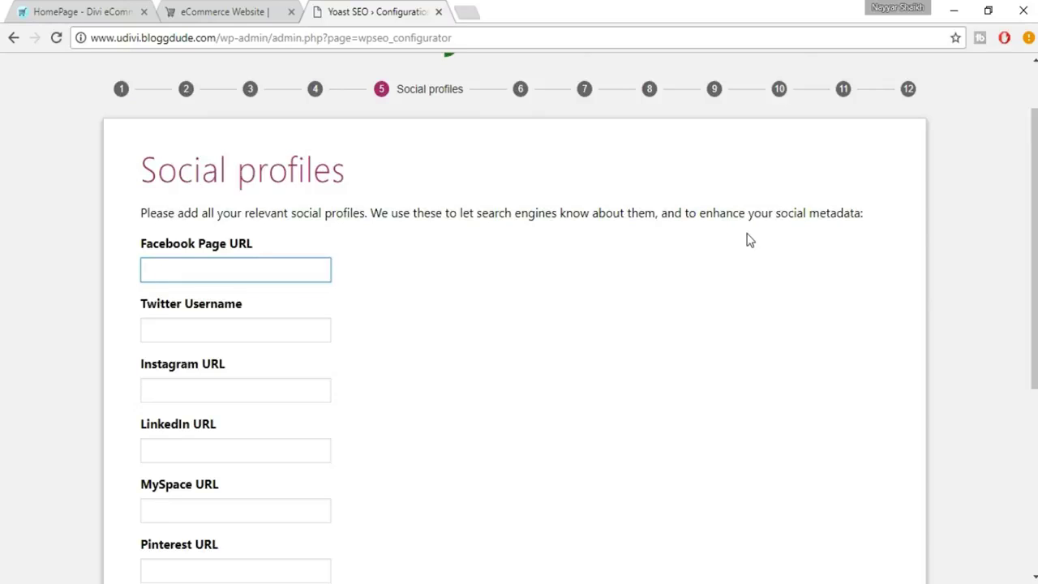
{"action": "scroll", "coordinate": [751, 240], "scroll_direction": "up", "scroll_amount": 1}
{"action": "scroll", "coordinate": [750, 241], "scroll_direction": "down", "scroll_amount": 1}
{"action": "scroll", "coordinate": [254, 349], "scroll_direction": "down", "scroll_amount": 4}
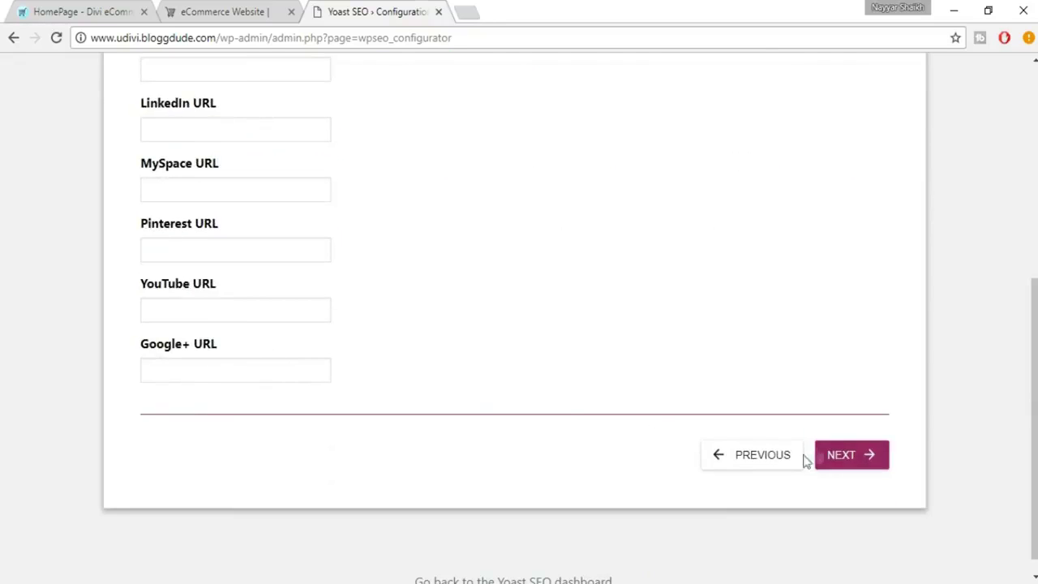
{"action": "left_click", "coordinate": [847, 464]}
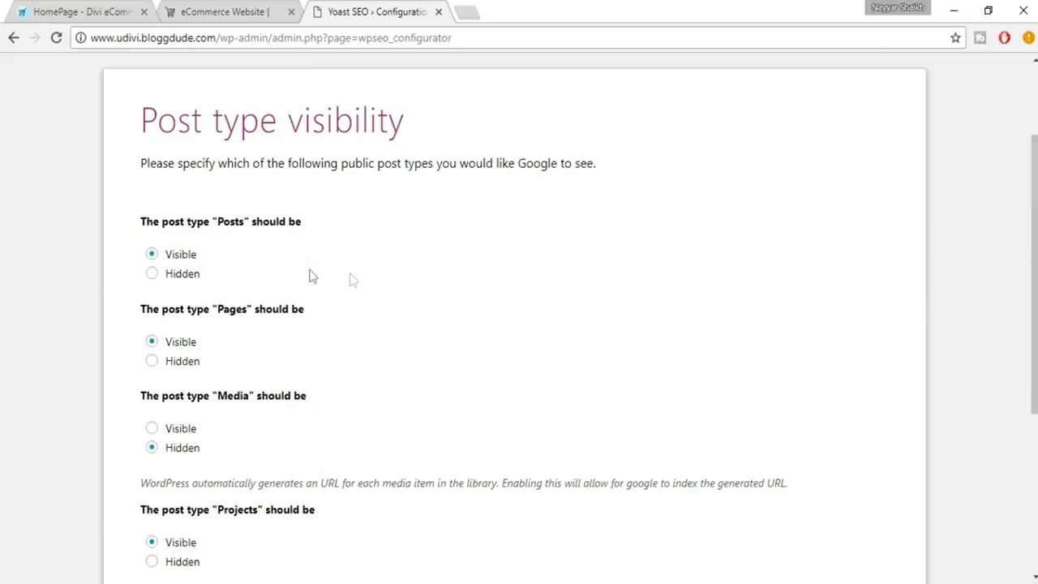
Keep the Media post type hidden and the other post types visible, and accept multiple authors as Yes, continuing to the Google Search Console stage.
{"action": "scroll", "coordinate": [390, 310], "scroll_direction": "down", "scroll_amount": 1}
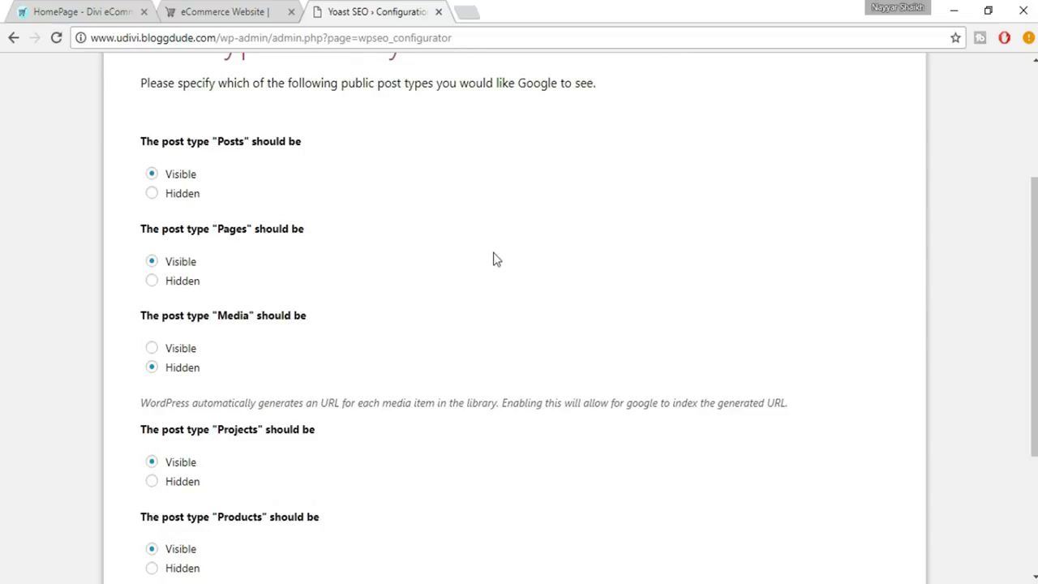
{"action": "scroll", "coordinate": [495, 260], "scroll_direction": "down", "scroll_amount": 1}
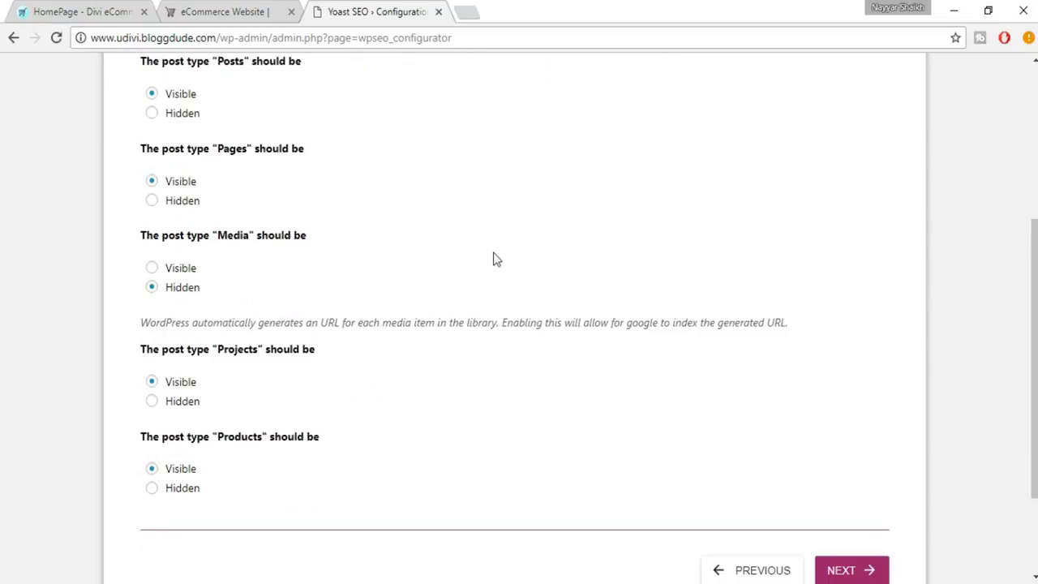
{"action": "left_click", "coordinate": [173, 289]}
{"action": "scroll", "coordinate": [425, 324], "scroll_direction": "down", "scroll_amount": 2}
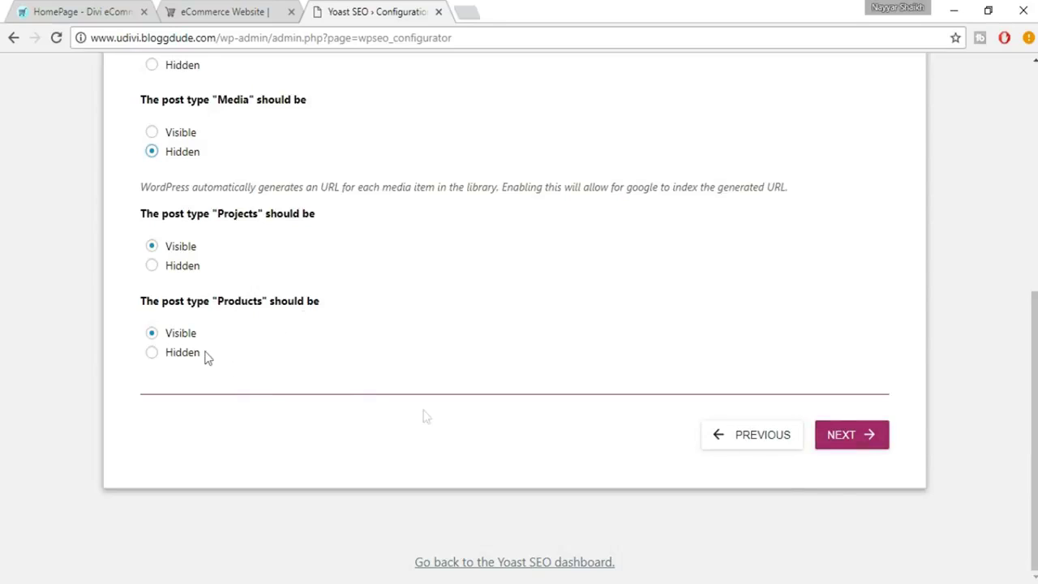
{"action": "left_click", "coordinate": [855, 447]}
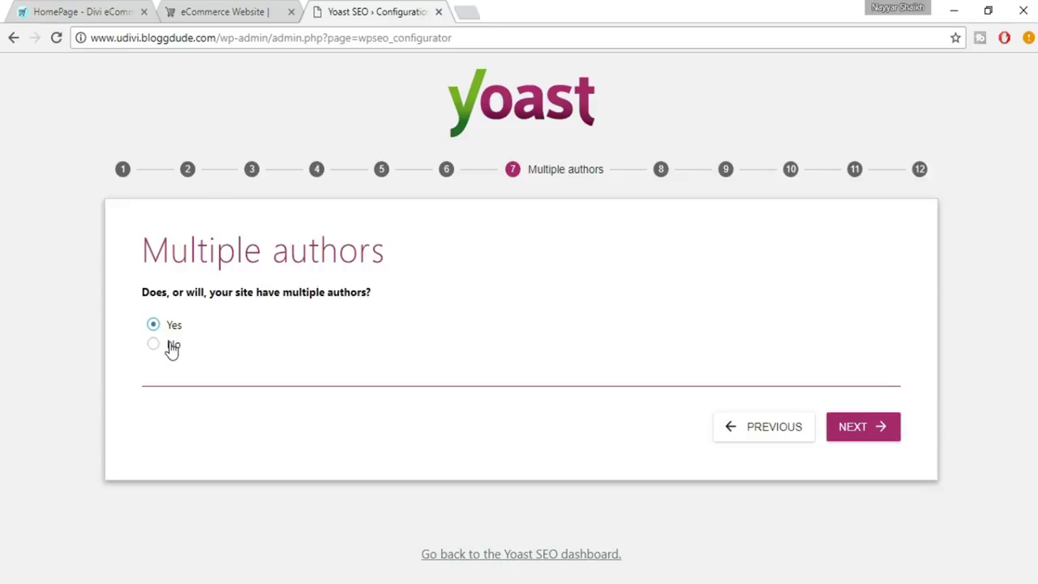
{"action": "left_click", "coordinate": [856, 432]}
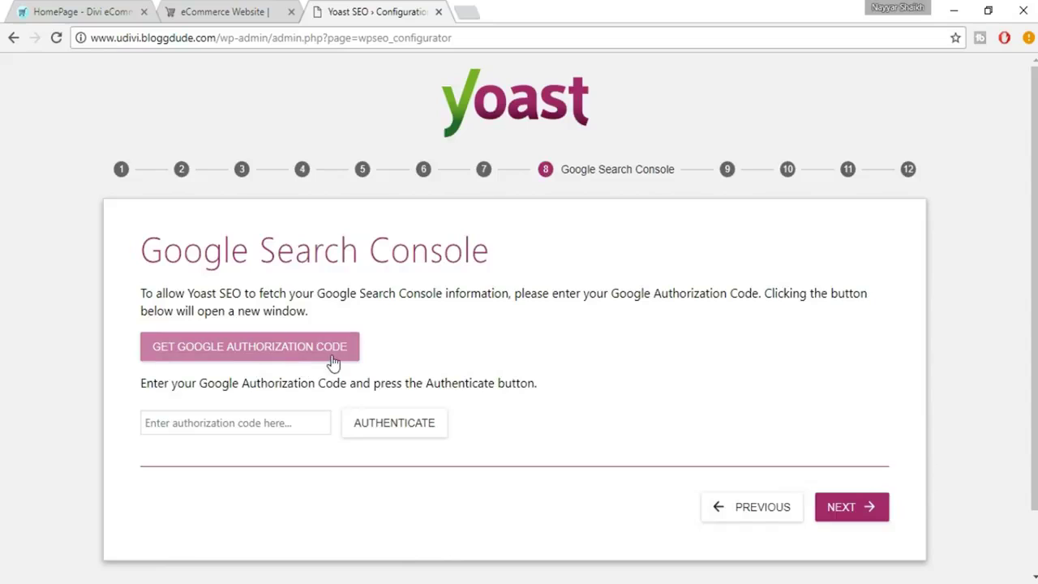
Request a Google authorization code, choosing the Google account and allowing Yoast SEO access to its Search Console data.
{"action": "left_click", "coordinate": [255, 358]}
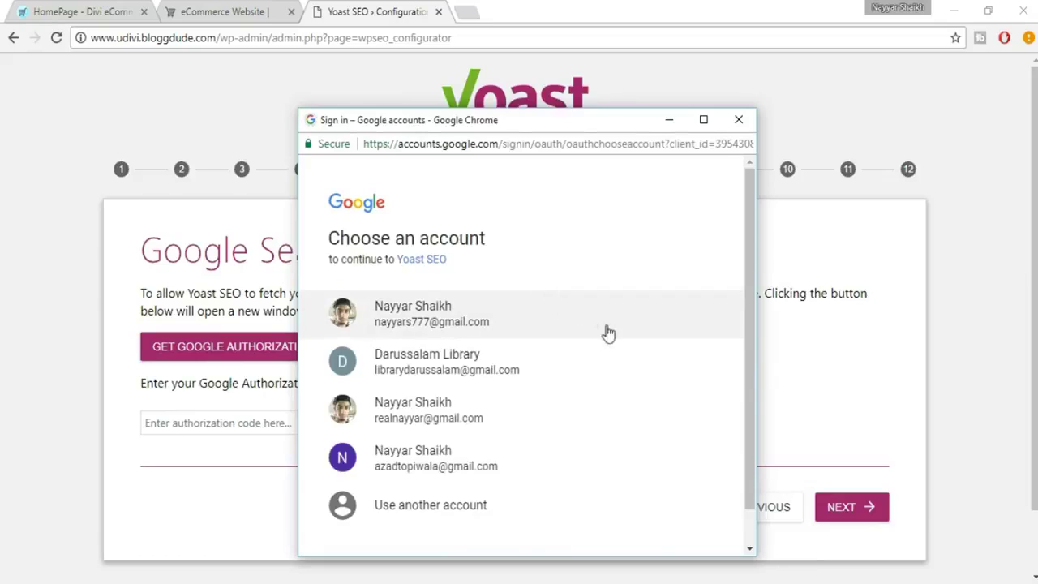
{"action": "scroll", "coordinate": [609, 337], "scroll_direction": "down", "scroll_amount": 1}
{"action": "left_click", "coordinate": [459, 431]}
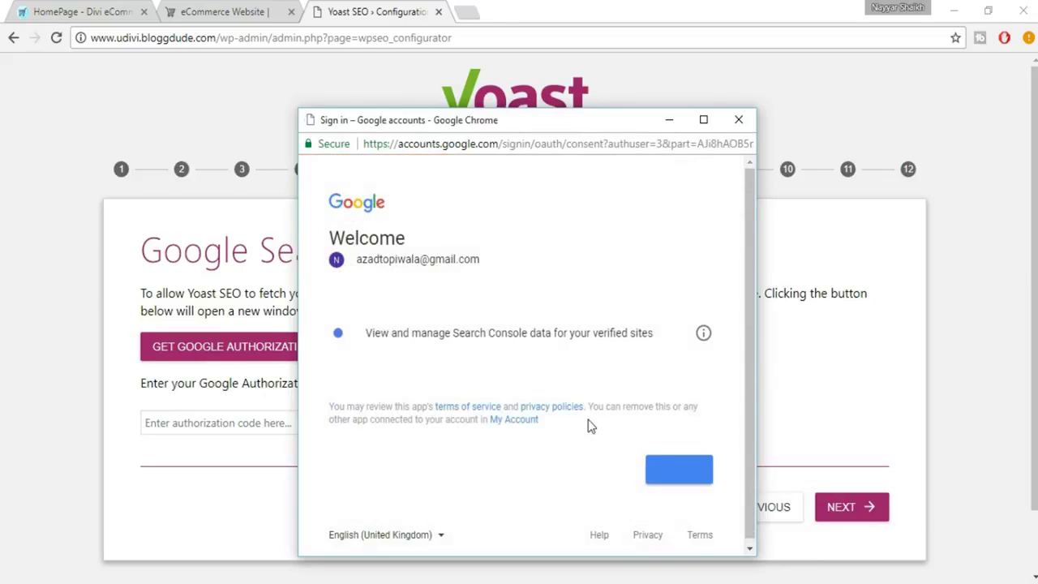
{"action": "left_click", "coordinate": [679, 474]}
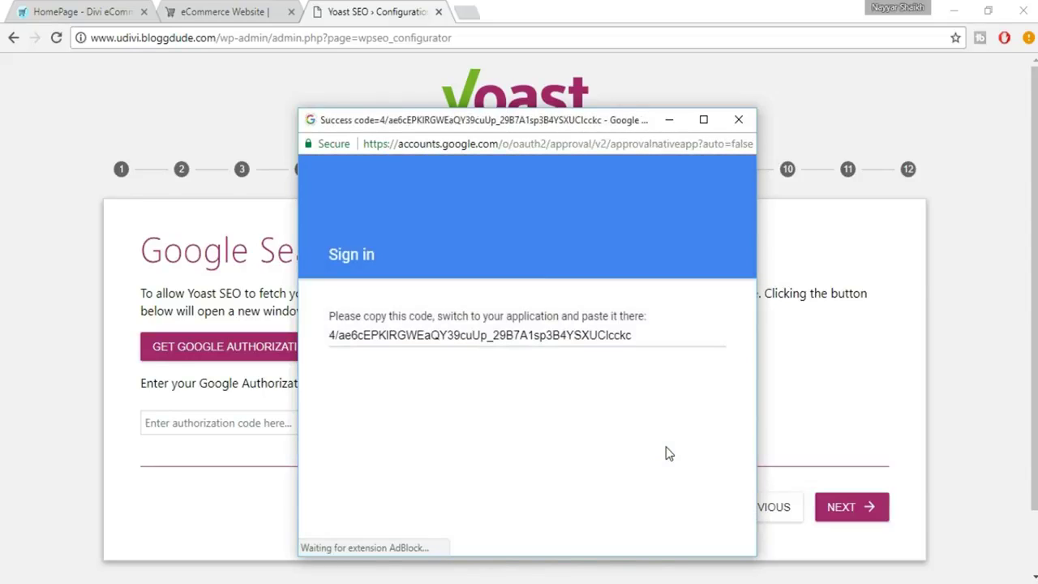
Copy the Google authorization code into the wizard's authorization code field and continue to the title settings.
{"action": "left_click", "coordinate": [495, 343]}
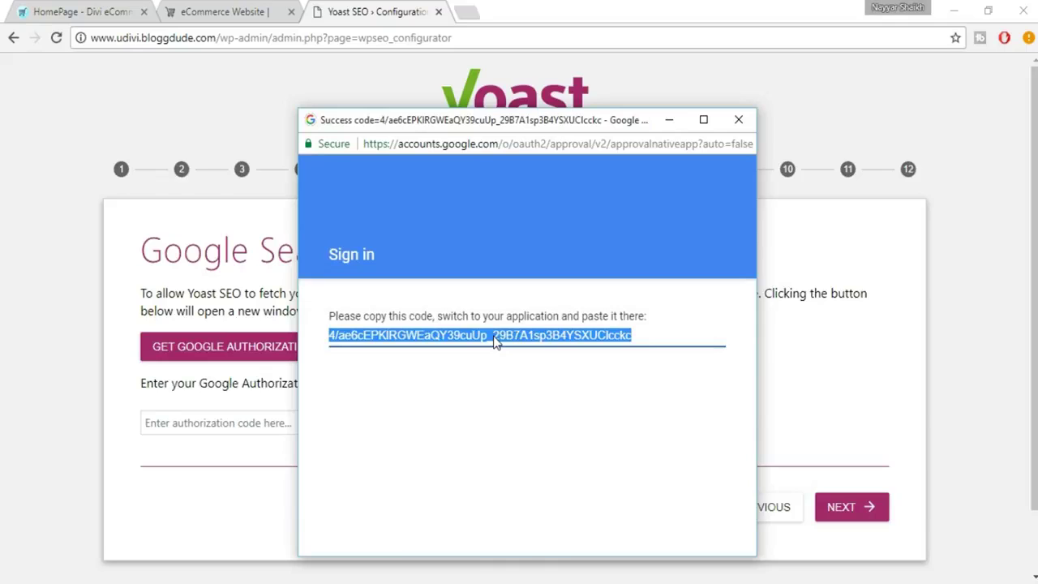
{"action": "left_click", "coordinate": [191, 499]}
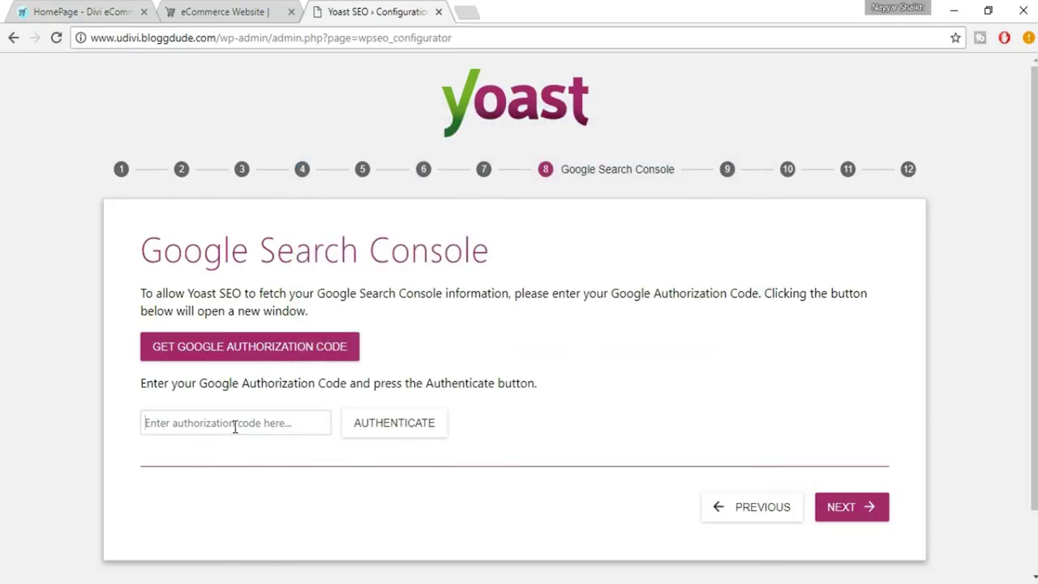
{"action": "key", "text": "ctrl+v"}
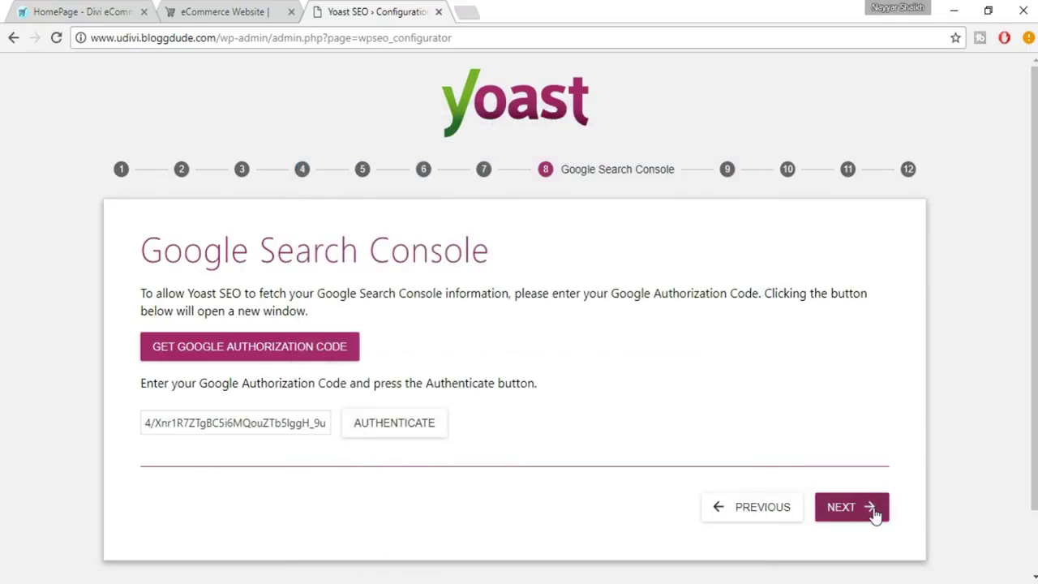
{"action": "left_click", "coordinate": [874, 515]}
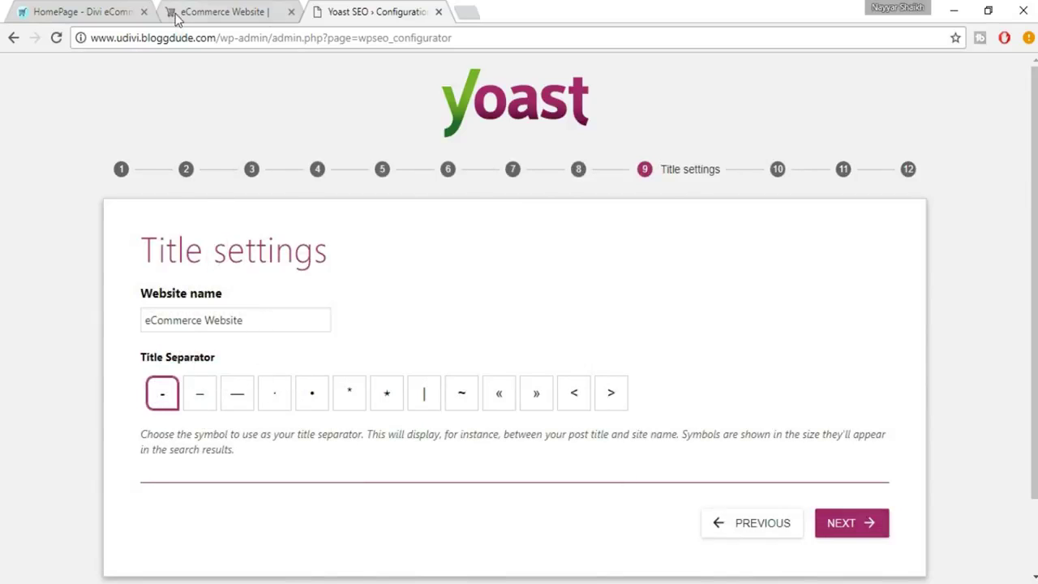
Compare the separator choices with the live site's browser title, keep the hyphen as title separator and continue to the newsletter stage.
{"action": "left_click", "coordinate": [236, 16]}
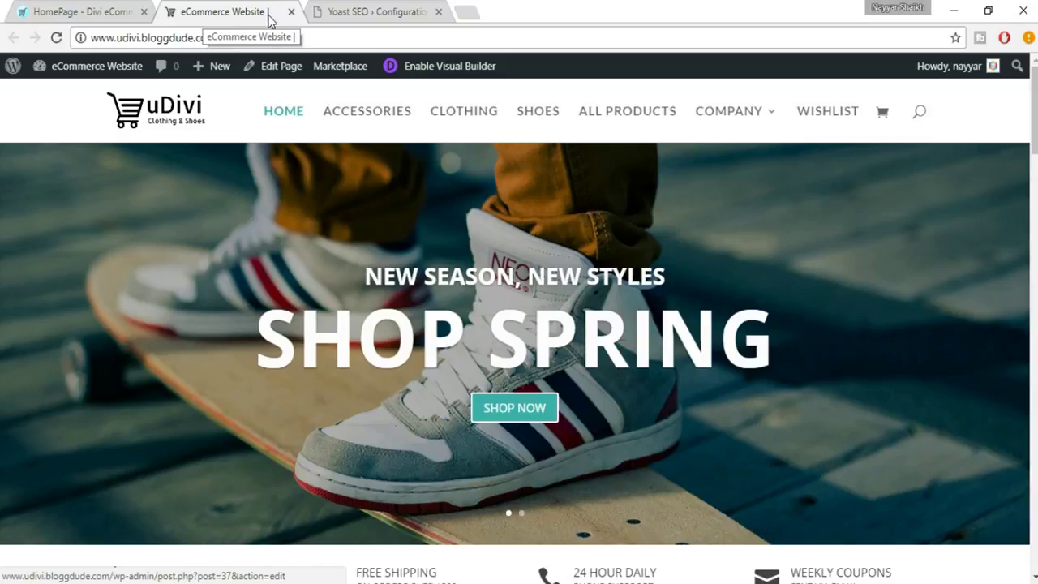
{"action": "left_click", "coordinate": [375, 12]}
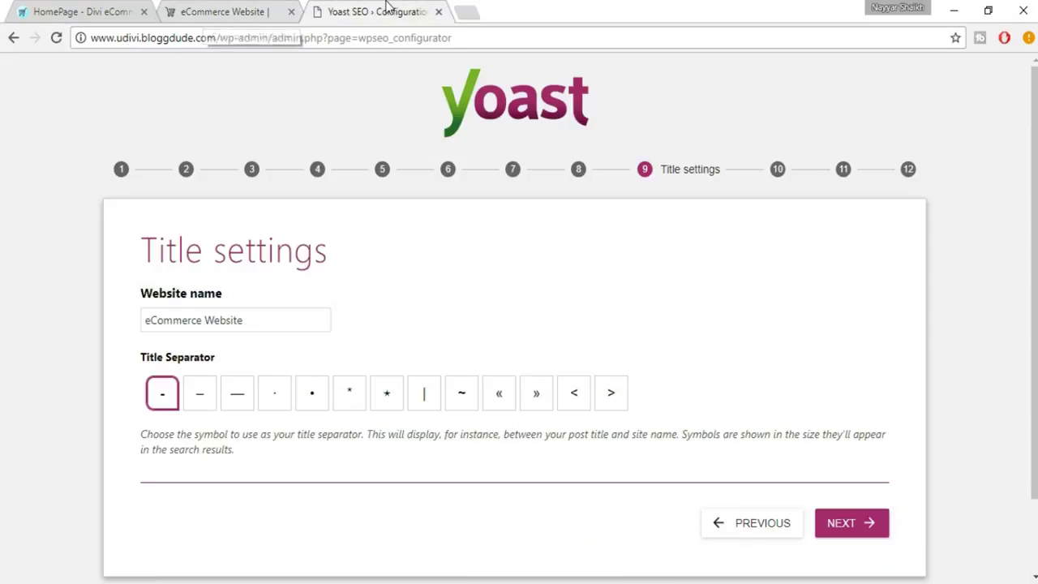
{"action": "left_click", "coordinate": [203, 405]}
{"action": "left_click", "coordinate": [247, 404]}
{"action": "left_click", "coordinate": [166, 405]}
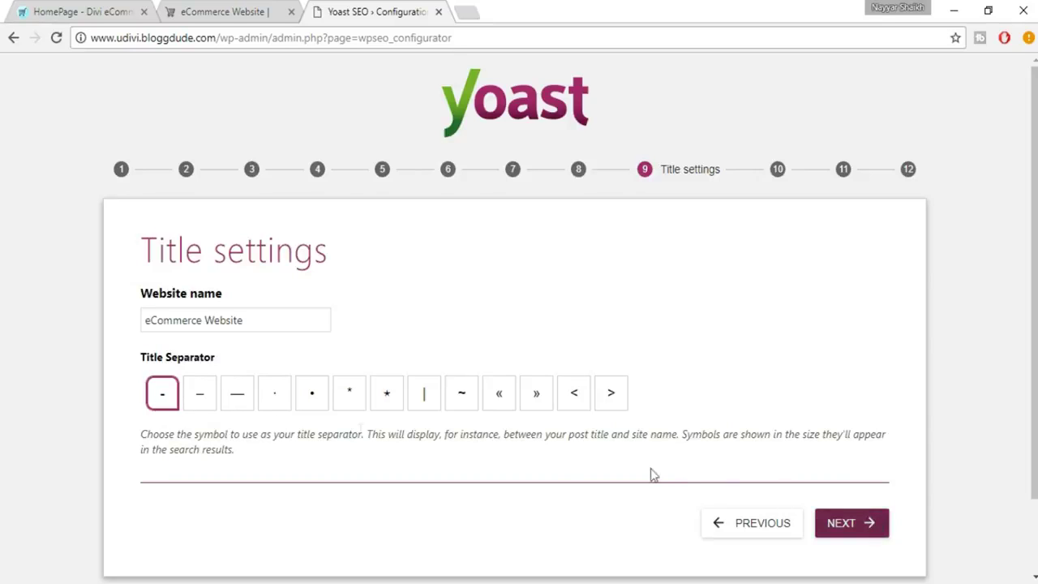
{"action": "left_click", "coordinate": [258, 11]}
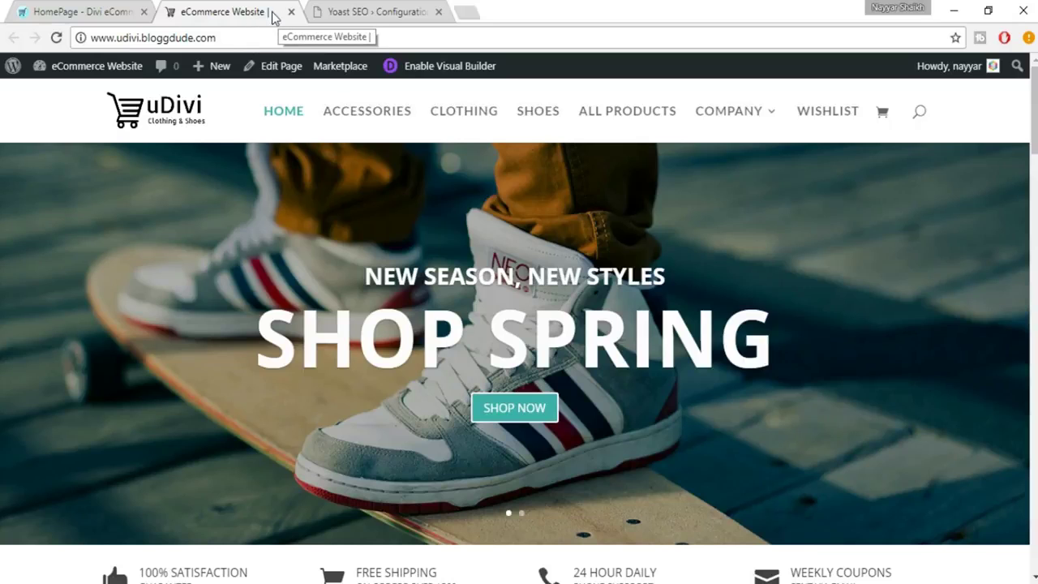
{"action": "left_click", "coordinate": [382, 11]}
{"action": "left_click", "coordinate": [863, 528]}
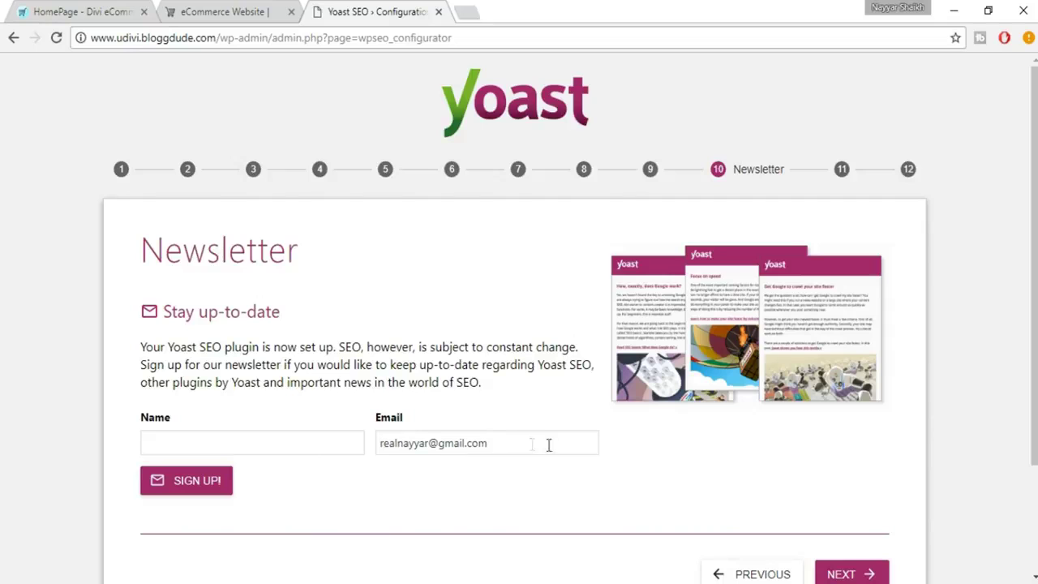
Skip the newsletter sign-up and look over the Yoast SEO Premium and training suggestions.
{"action": "scroll", "coordinate": [581, 453], "scroll_direction": "down", "scroll_amount": 1}
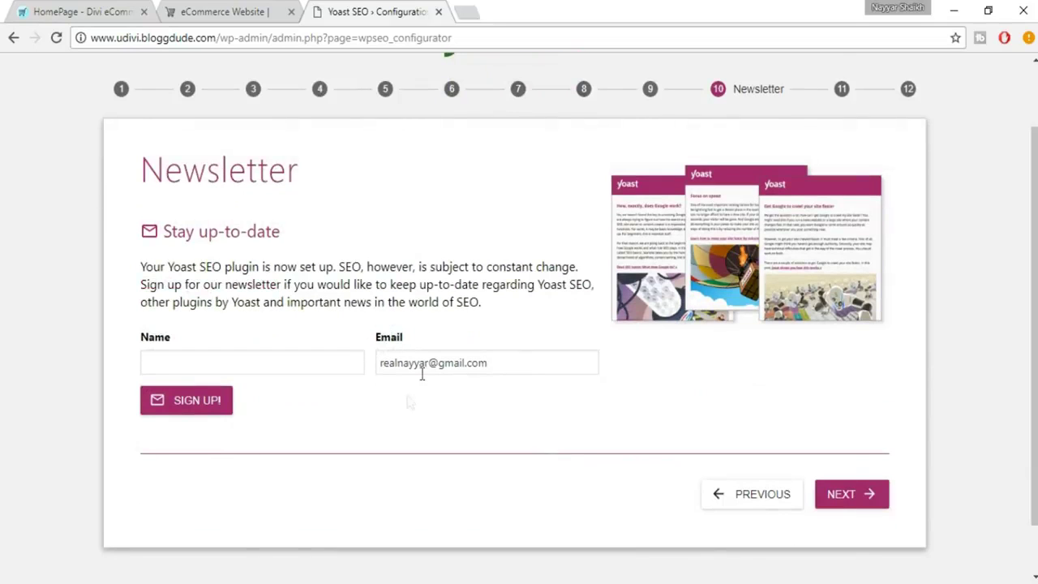
{"action": "left_click", "coordinate": [849, 492]}
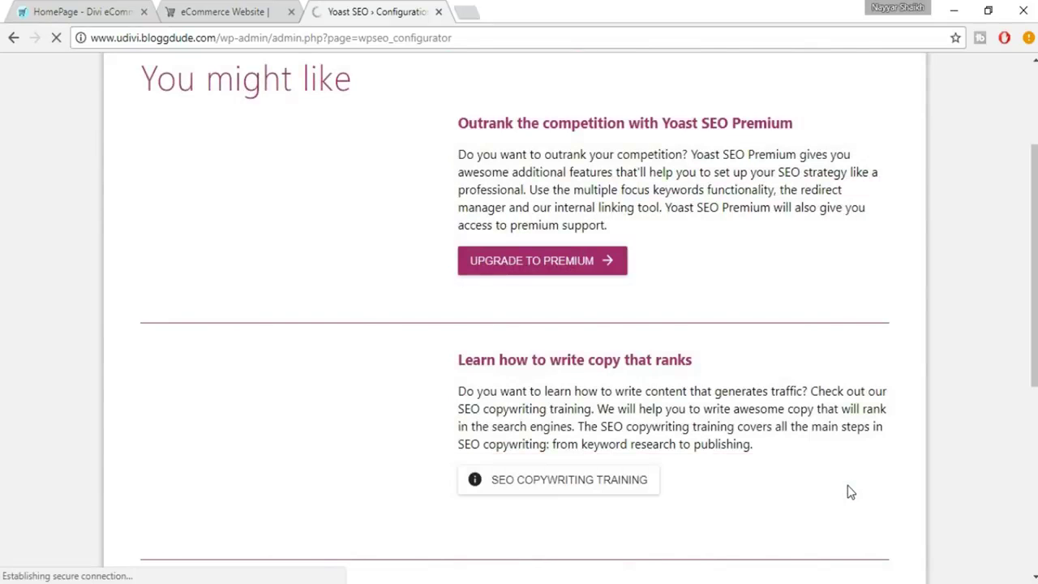
{"action": "scroll", "coordinate": [848, 492], "scroll_direction": "up", "scroll_amount": 1}
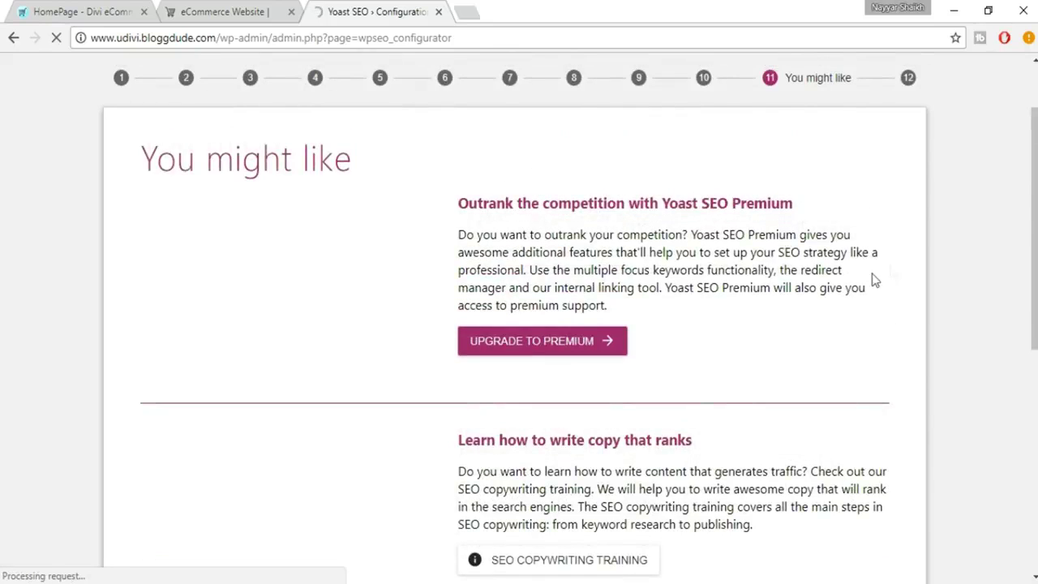
{"action": "scroll", "coordinate": [767, 271], "scroll_direction": "down", "scroll_amount": 6}
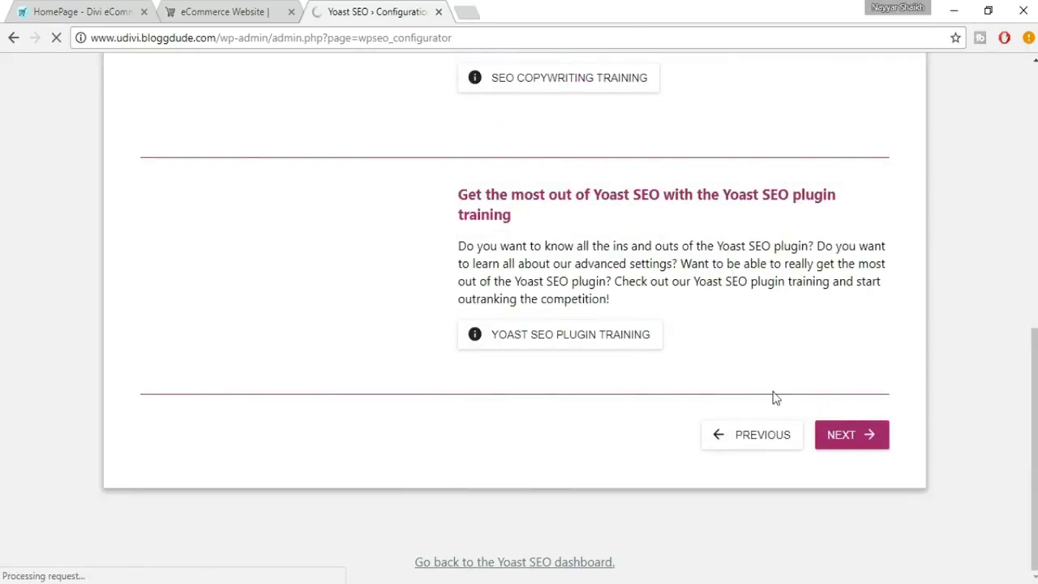
{"action": "scroll", "coordinate": [604, 302], "scroll_direction": "up", "scroll_amount": 7}
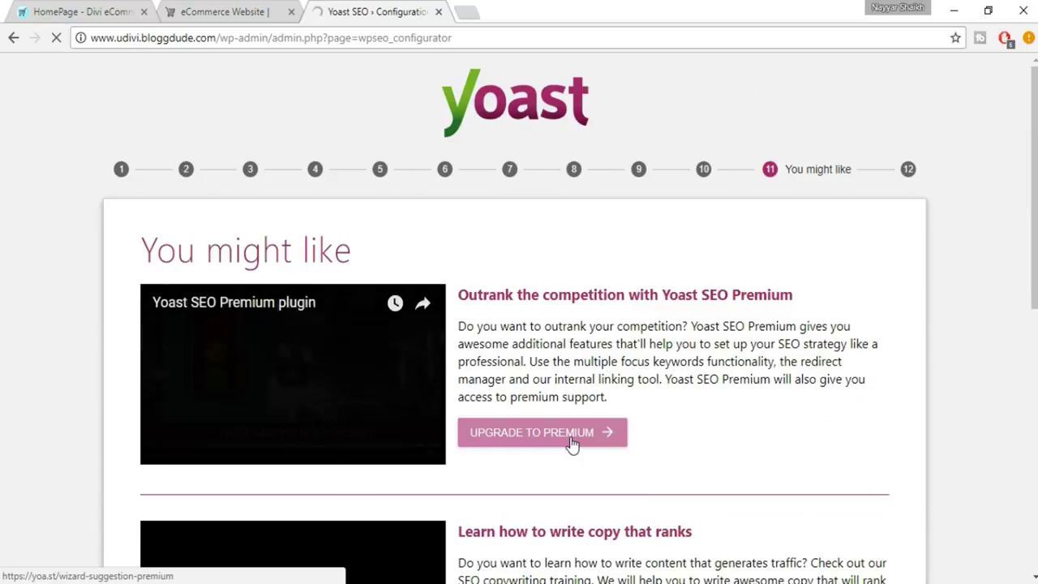
{"action": "scroll", "coordinate": [519, 406], "scroll_direction": "down", "scroll_amount": 2}
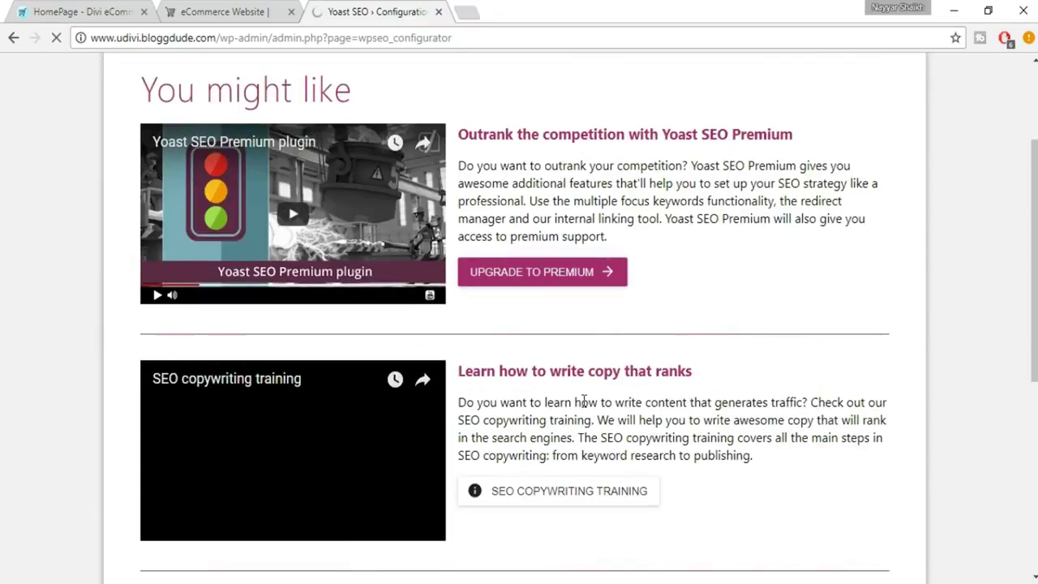
{"action": "scroll", "coordinate": [704, 398], "scroll_direction": "down", "scroll_amount": 2}
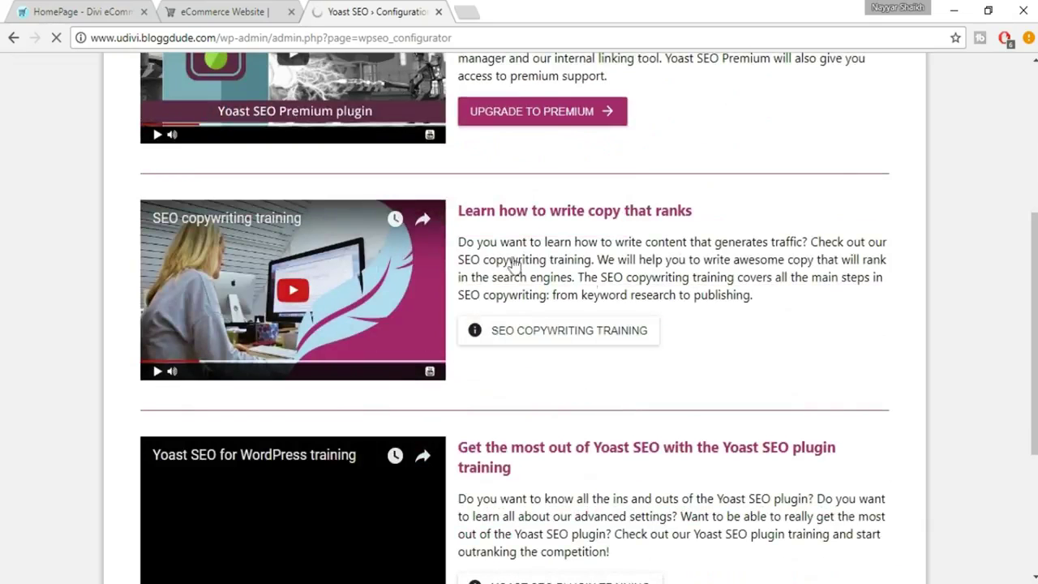
{"action": "scroll", "coordinate": [591, 288], "scroll_direction": "down", "scroll_amount": 2}
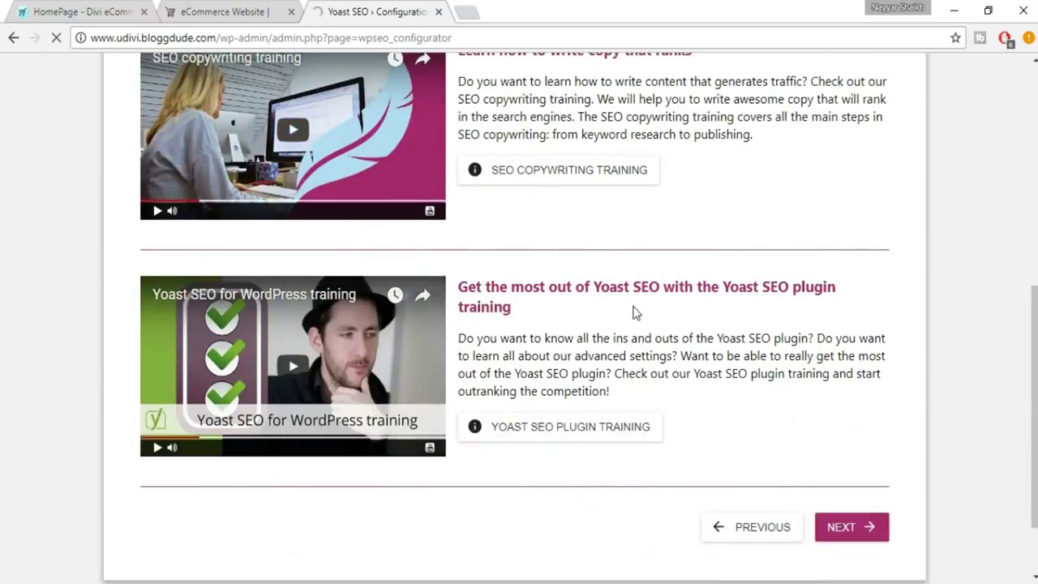
{"action": "scroll", "coordinate": [631, 310], "scroll_direction": "up", "scroll_amount": 4}
{"action": "scroll", "coordinate": [690, 337], "scroll_direction": "down", "scroll_amount": 5}
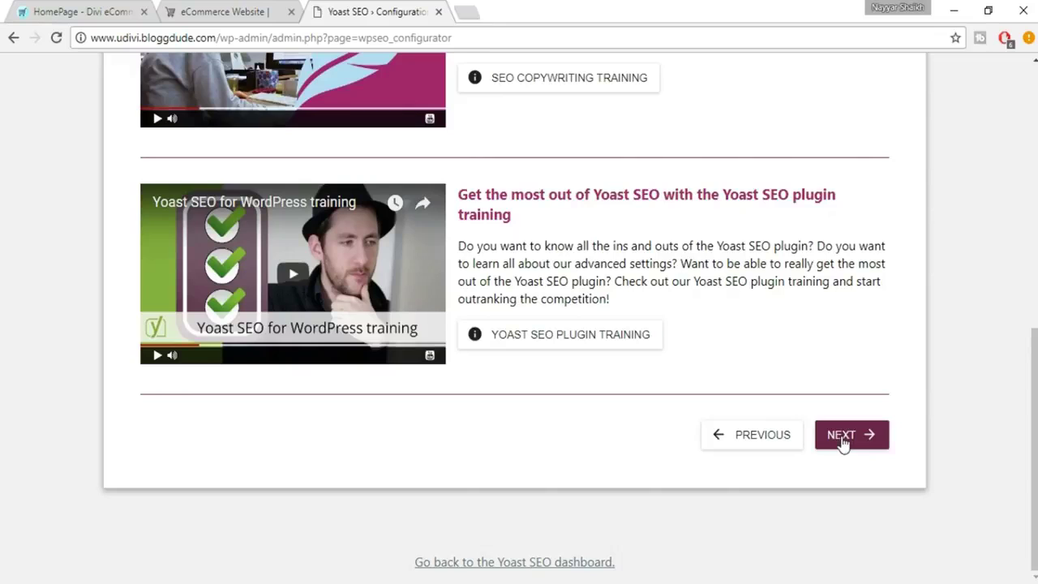
Finish and close the configuration wizard, and open the Webmaster Tools verification settings of Yoast SEO.
{"action": "left_click", "coordinate": [844, 438]}
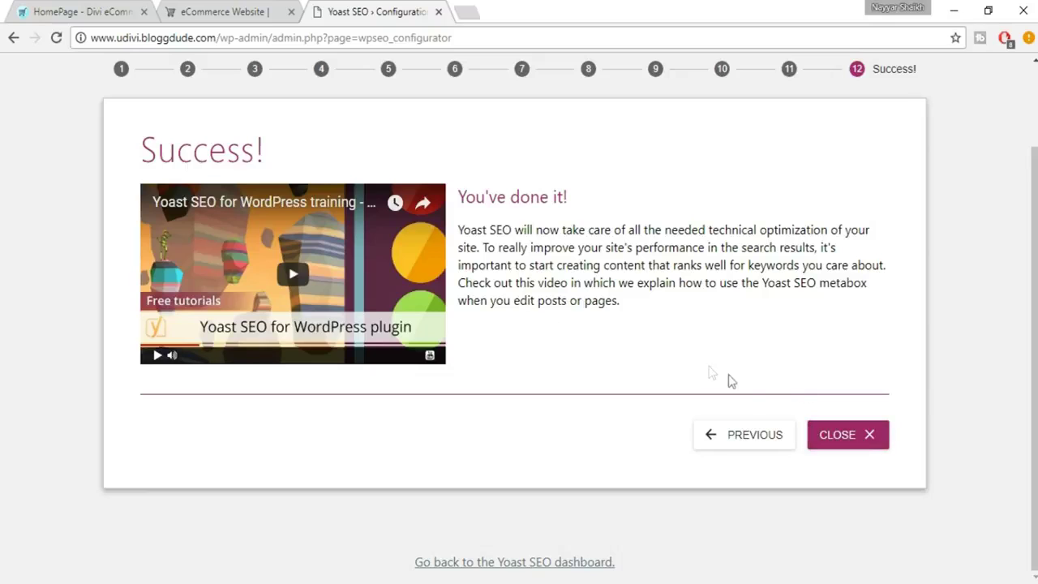
{"action": "left_click", "coordinate": [813, 447]}
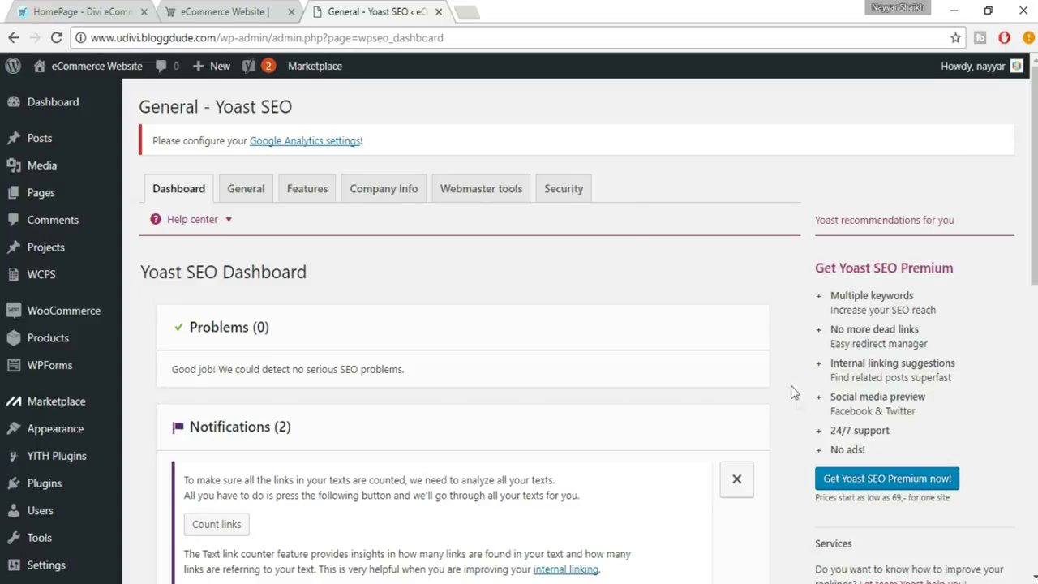
{"action": "left_click", "coordinate": [499, 198]}
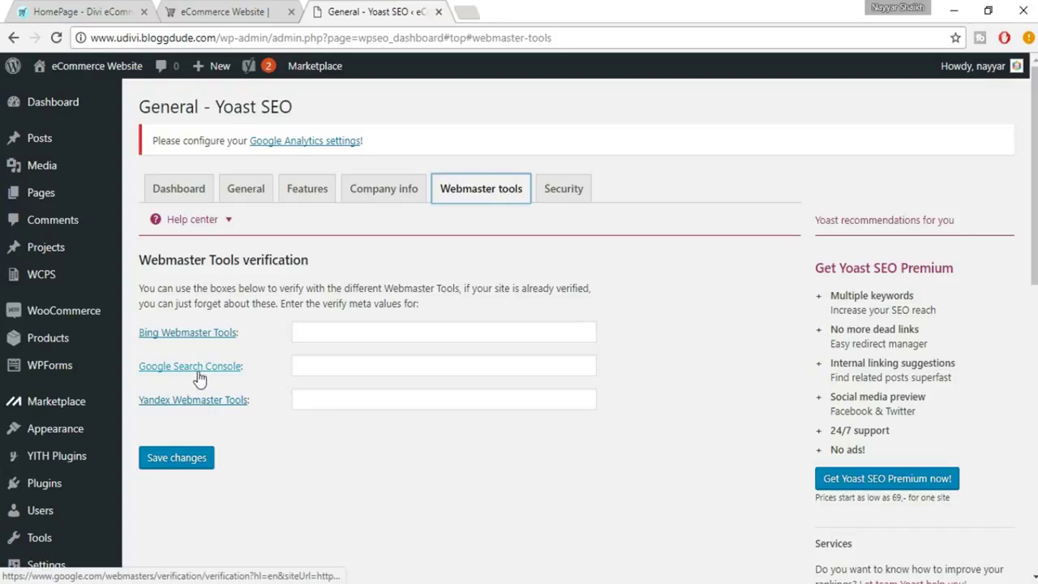
Search Google for "google console" in a new browser tab.
{"action": "left_click", "coordinate": [461, 11]}
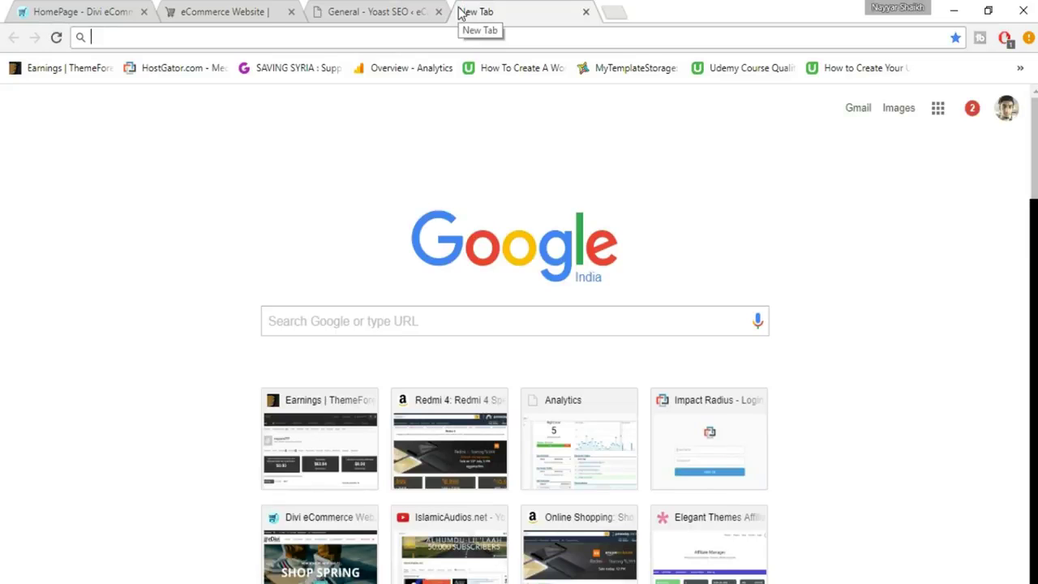
{"action": "type", "text": "google "}
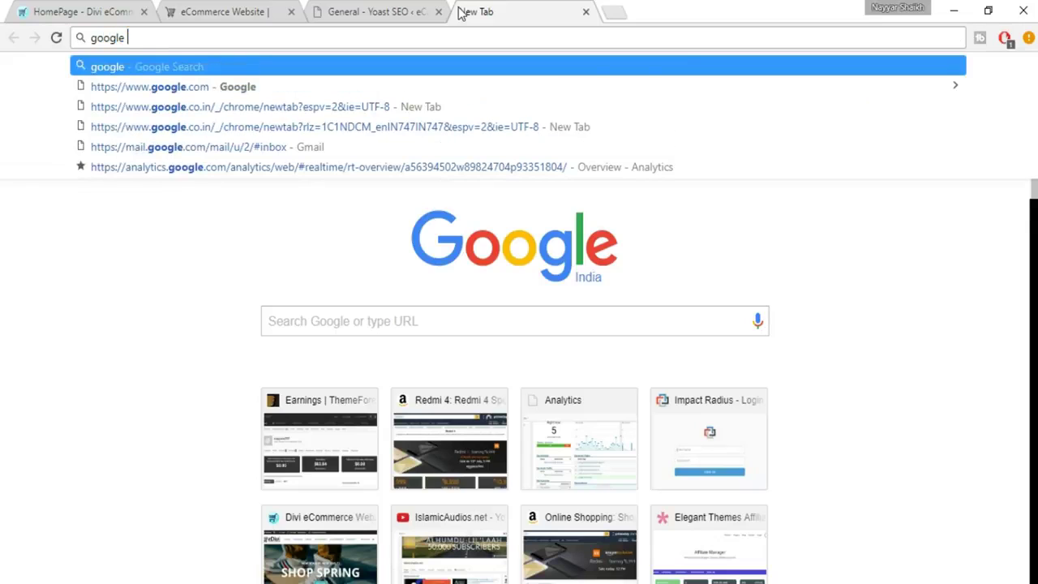
{"action": "type", "text": "cons"}
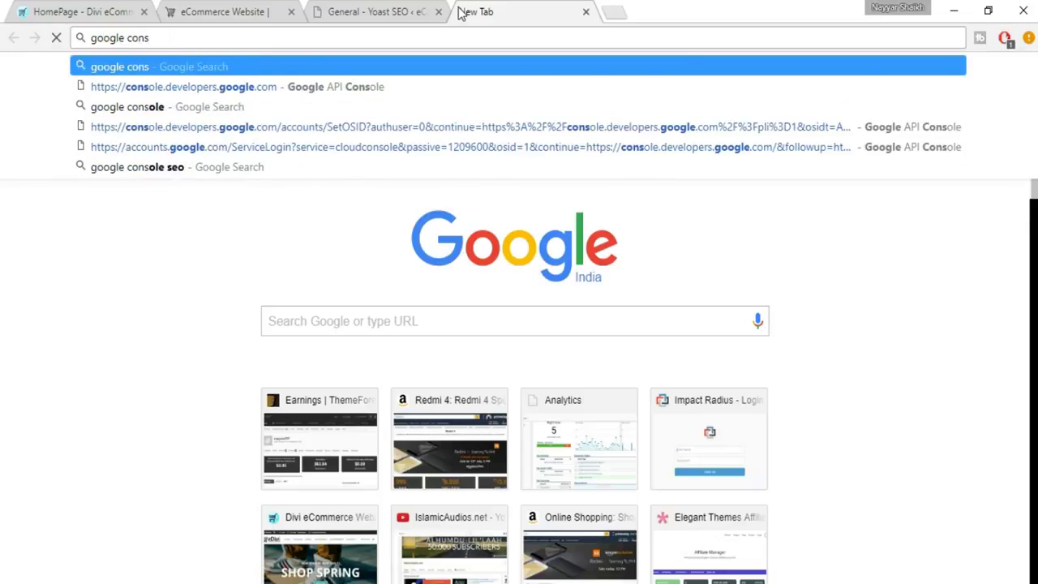
{"action": "key", "text": "Down"}
{"action": "key", "text": "Down"}
{"action": "key", "text": "Down"}
{"action": "key", "text": "Up"}
{"action": "key", "text": "Return"}
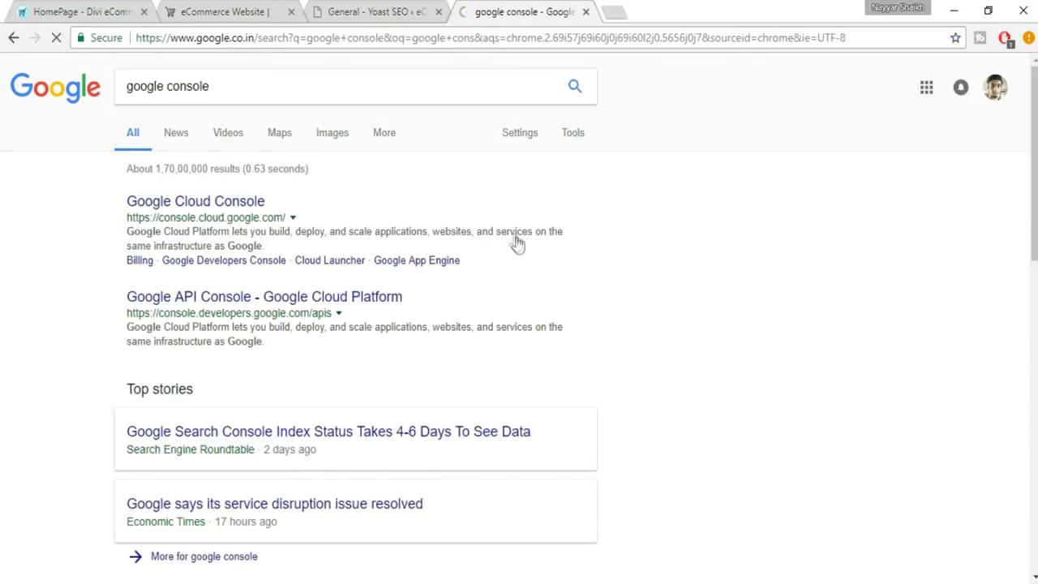
Refine the Google search to "google search console" and open the Search Console home page.
{"action": "left_click", "coordinate": [167, 86]}
{"action": "type", "text": "sear"}
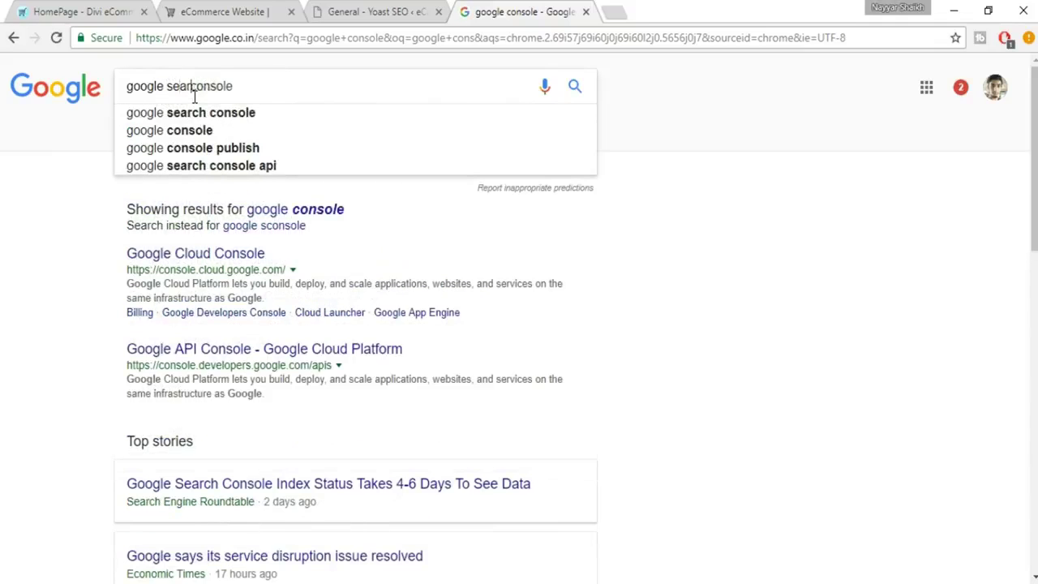
{"action": "type", "text": "ch c"}
{"action": "key", "text": "Return"}
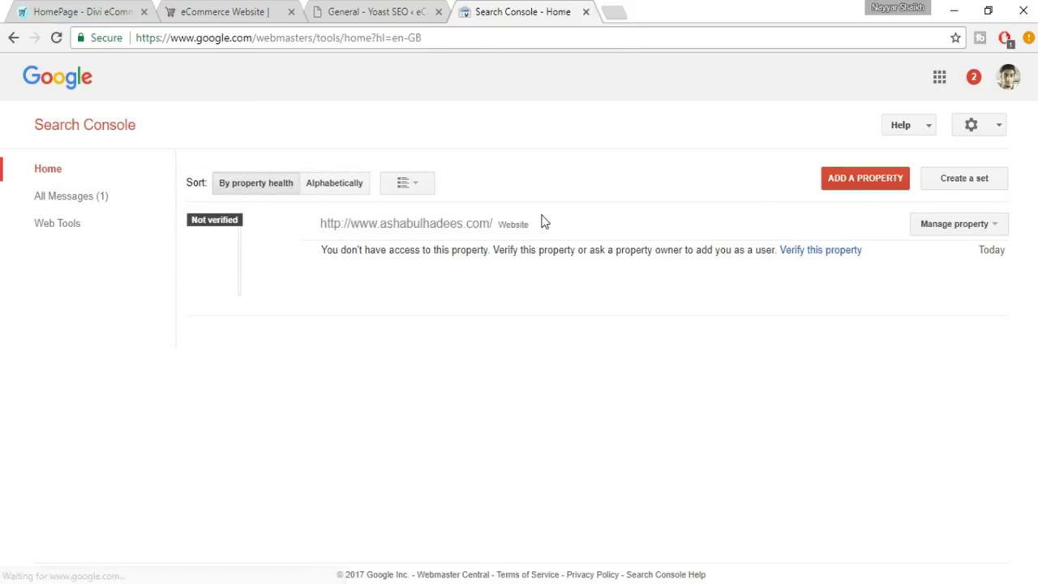
{"action": "left_click", "coordinate": [847, 185]}
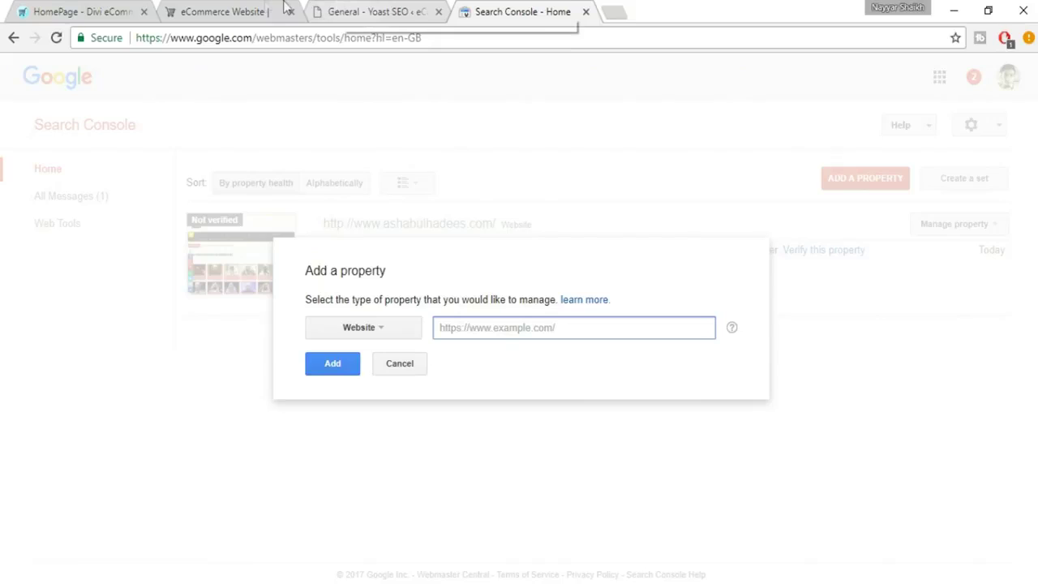
{"action": "left_click", "coordinate": [244, 11]}
{"action": "key", "text": "ctrl+c"}
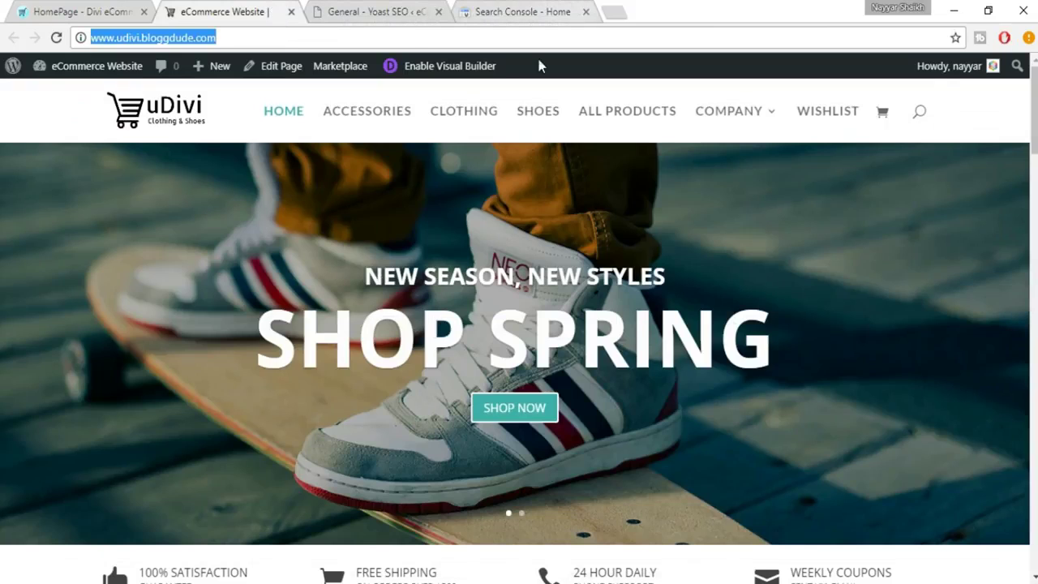
{"action": "left_click", "coordinate": [527, 11]}
{"action": "key", "text": "ctrl+v"}
{"action": "left_click", "coordinate": [337, 375]}
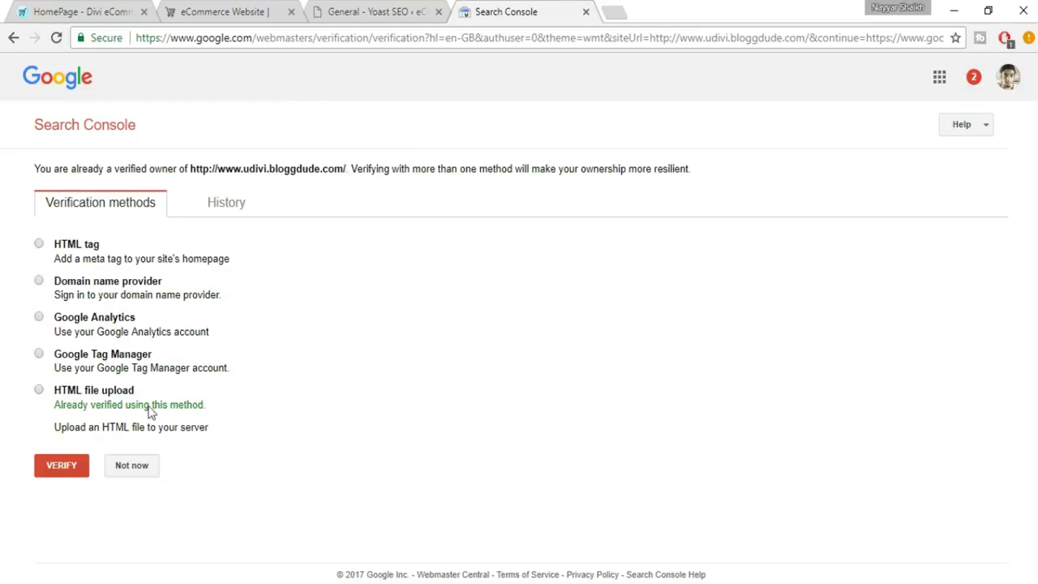
Check the Google Search Console field in the Yoast SEO settings and choose HTML tag as the site's verification method.
{"action": "left_click", "coordinate": [398, 8]}
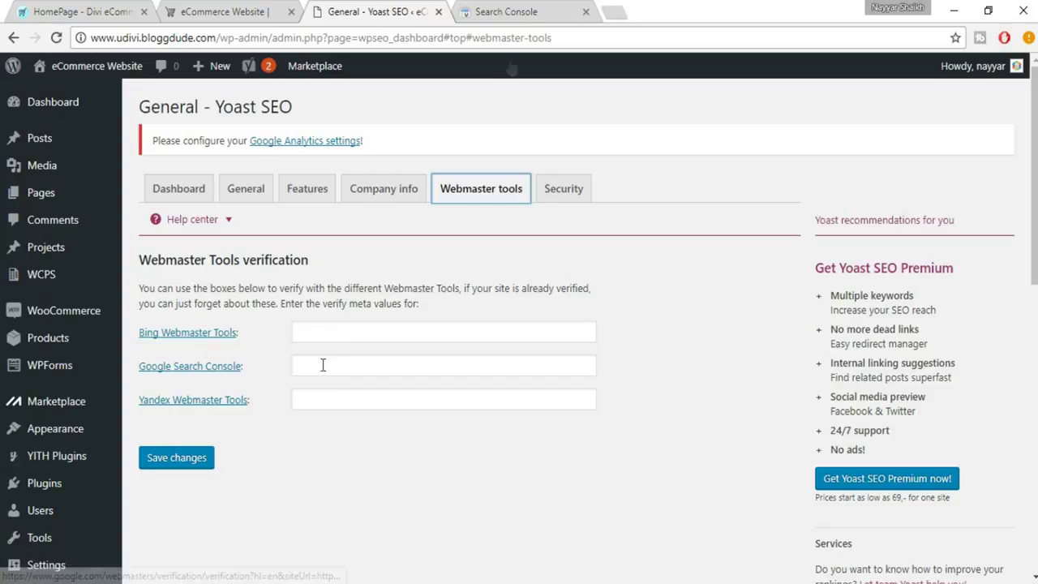
{"action": "left_click", "coordinate": [527, 11]}
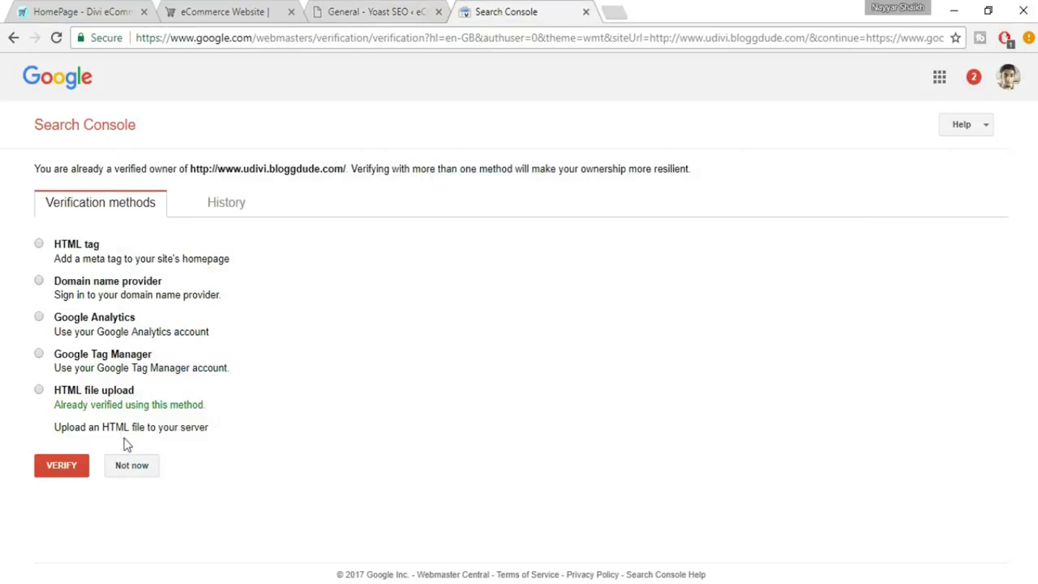
{"action": "left_click", "coordinate": [84, 248]}
{"action": "double_click", "coordinate": [86, 247]}
{"action": "left_click", "coordinate": [122, 256]}
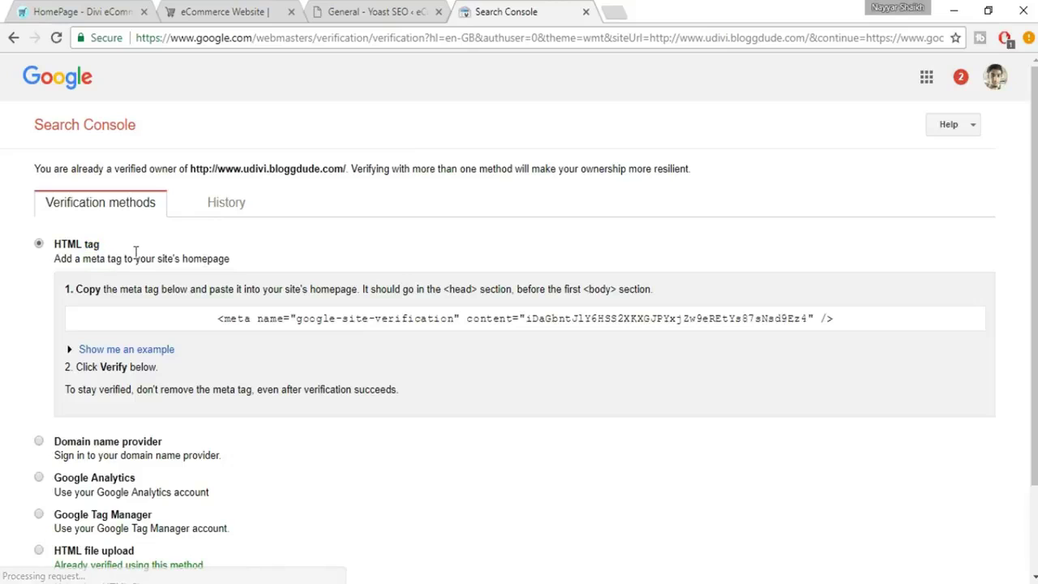
Select and copy the full google-site-verification meta tag shown for the HTML tag method.
{"action": "left_click_drag", "start_coordinate": [541, 317], "coordinate": [735, 14]}
{"action": "left_click", "coordinate": [735, 11]}
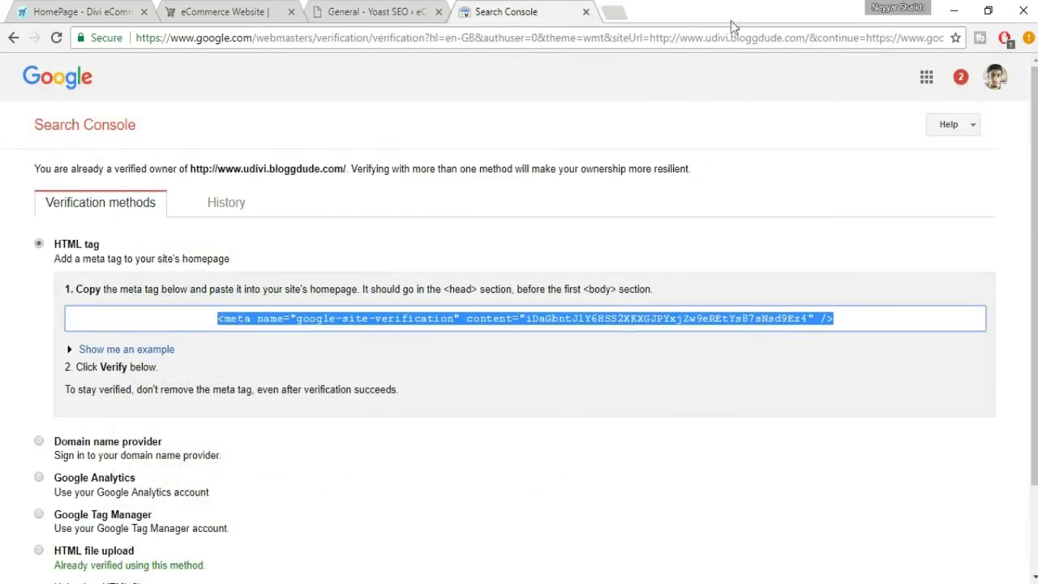
{"action": "left_click", "coordinate": [528, 323]}
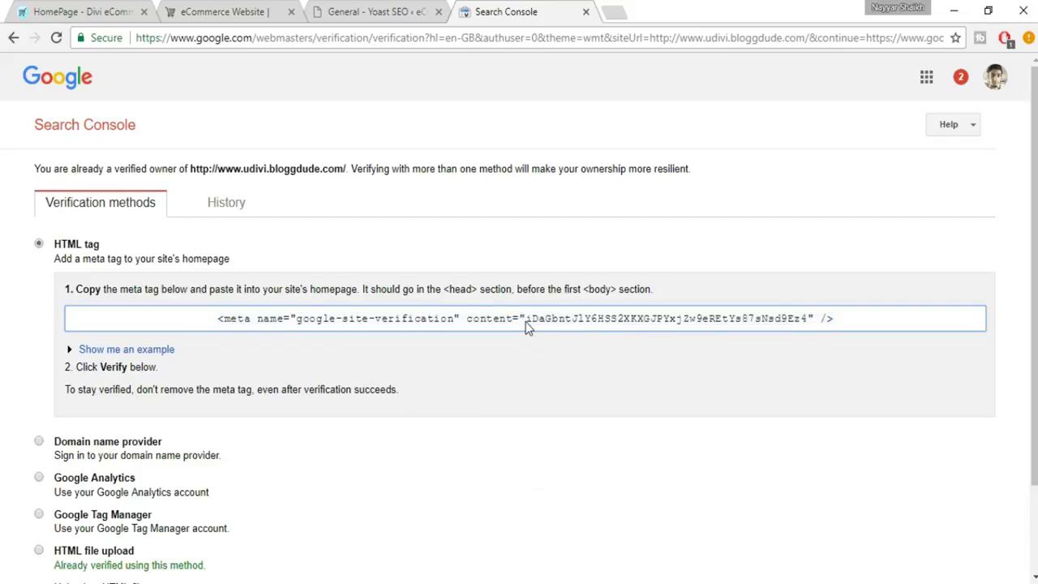
{"action": "left_click_drag", "start_coordinate": [527, 319], "coordinate": [812, 326]}
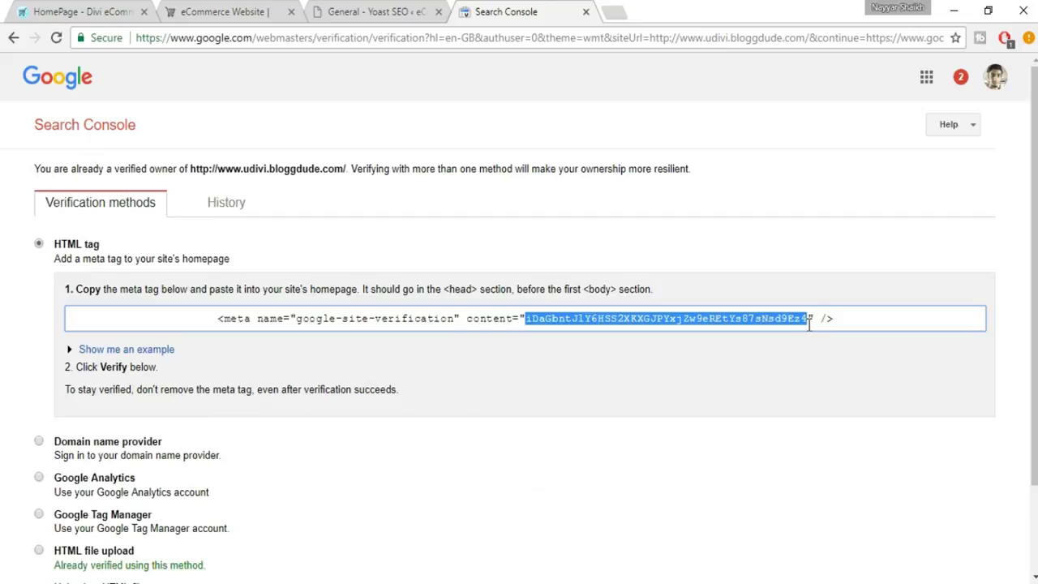
{"action": "left_click", "coordinate": [809, 325]}
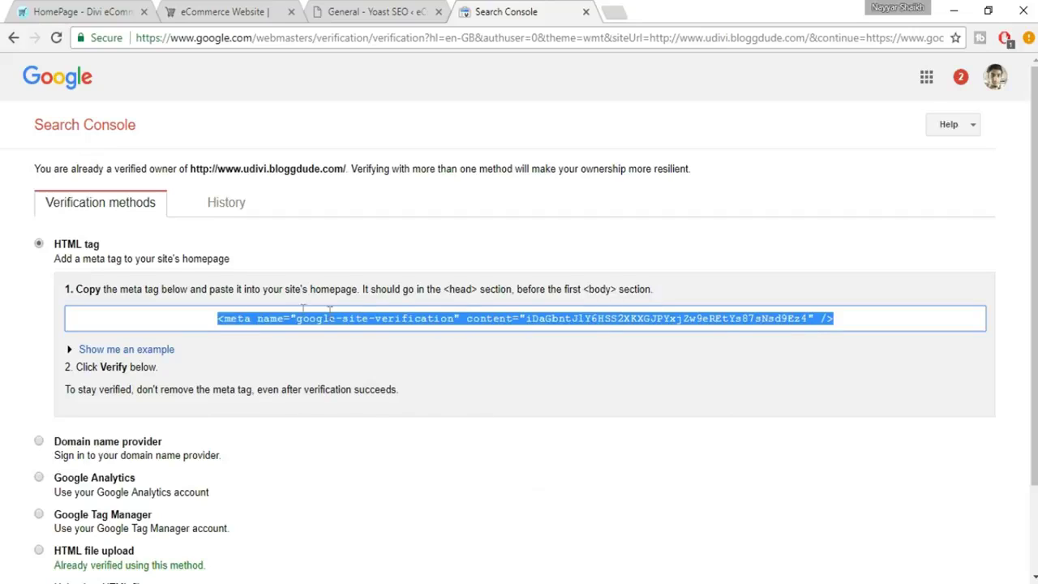
{"action": "left_click", "coordinate": [676, 326]}
{"action": "left_click", "coordinate": [560, 320]}
Paste the meta tag into the address bar of a new browser tab and copy only the verification code inside its content attribute.
{"action": "left_click", "coordinate": [614, 11]}
{"action": "key", "text": "ctrl+v"}
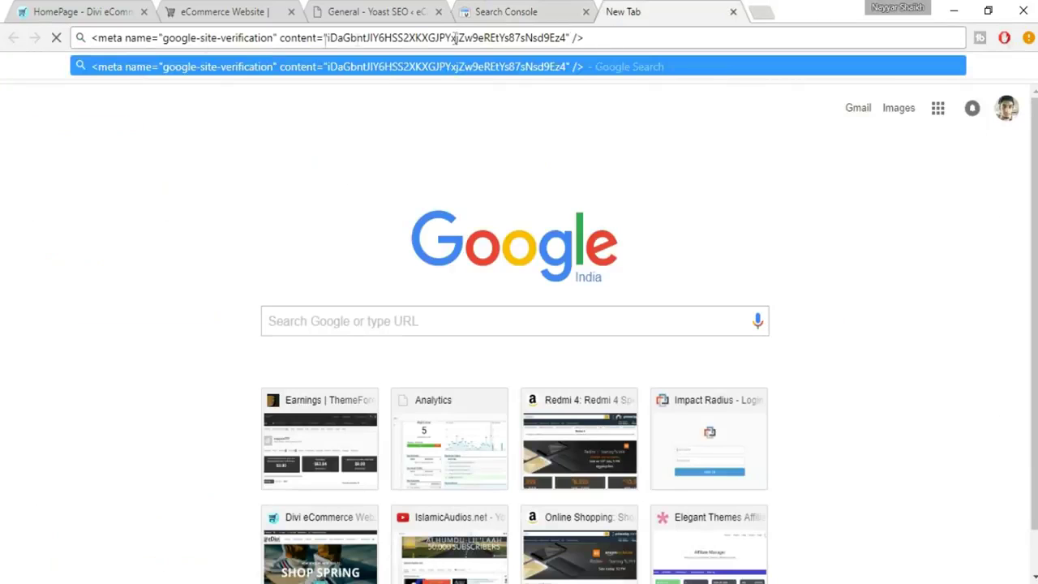
{"action": "left_click_drag", "start_coordinate": [327, 38], "coordinate": [565, 42]}
{"action": "key", "text": "ctrl+c"}
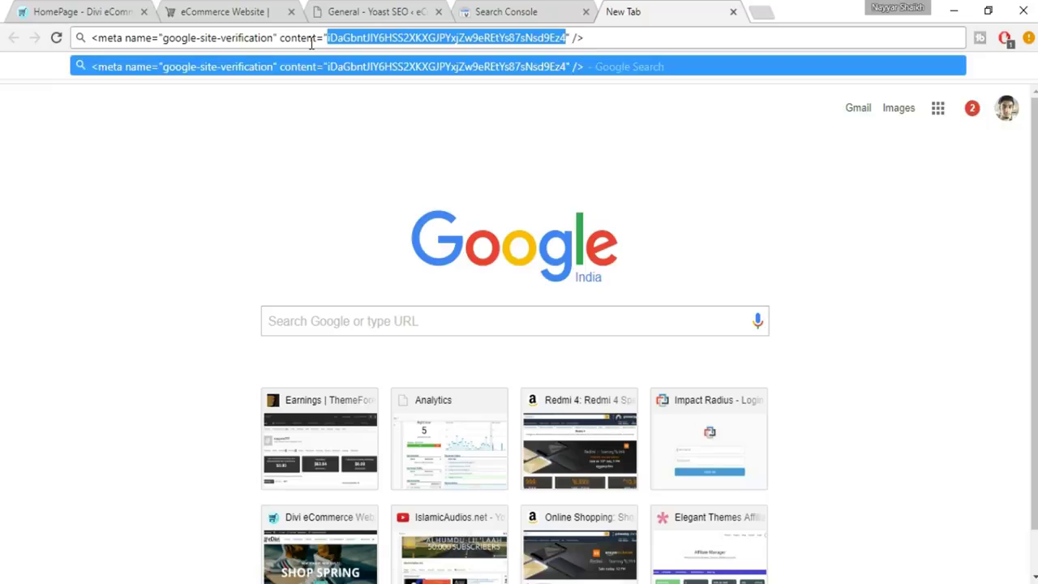
Paste the verification code into the Google Search Console field of Yoast SEO's Webmaster Tools verification and save the changes.
{"action": "left_click", "coordinate": [523, 11]}
{"action": "left_click", "coordinate": [418, 8]}
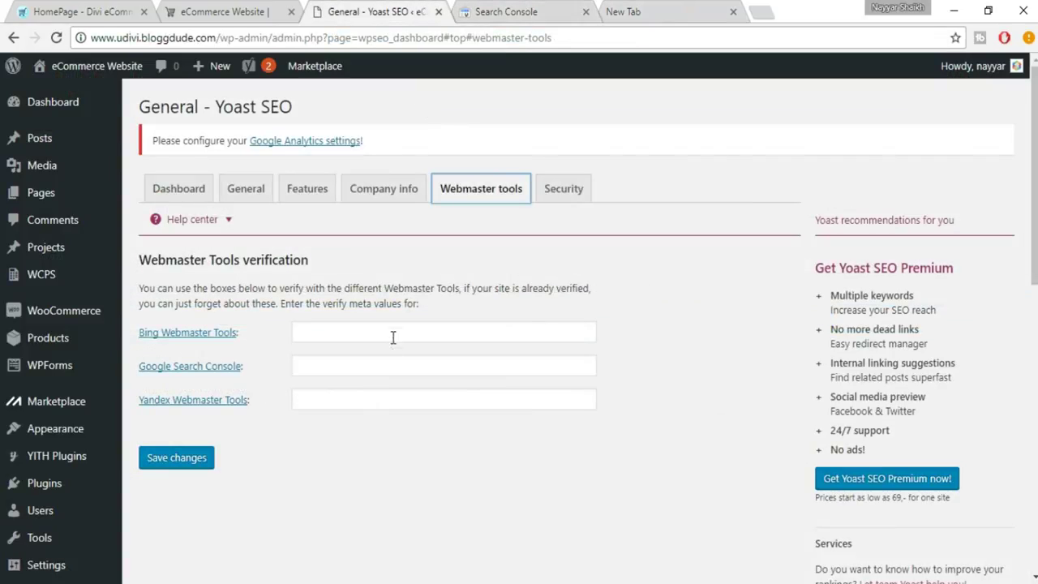
{"action": "left_click", "coordinate": [381, 368]}
{"action": "key", "text": "ctrl+v"}
{"action": "left_click", "coordinate": [203, 464]}
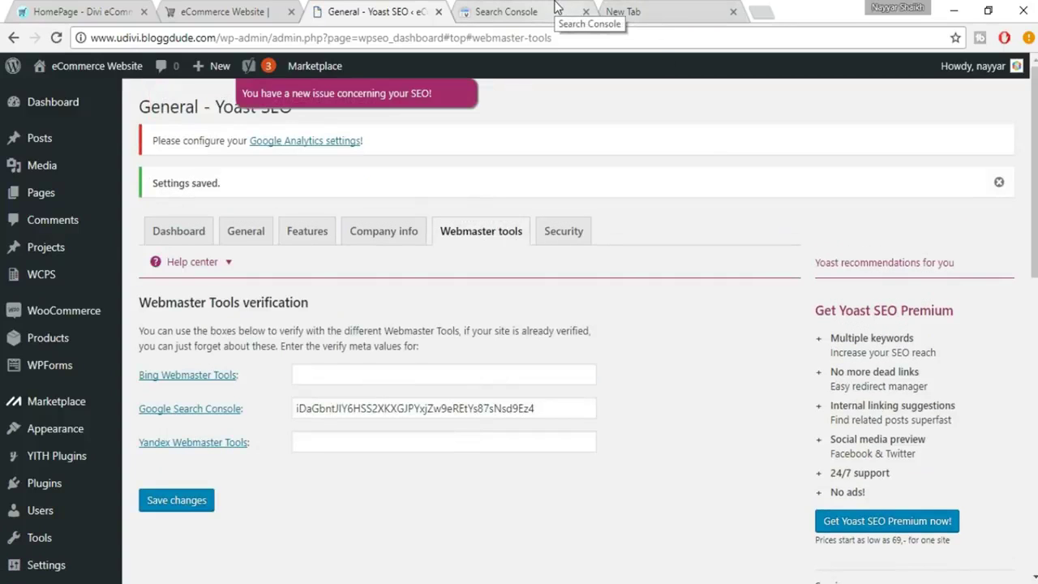
Return to Search Console, verify ownership of the site with the HTML tag method, and read the verification result.
{"action": "left_click", "coordinate": [556, 7]}
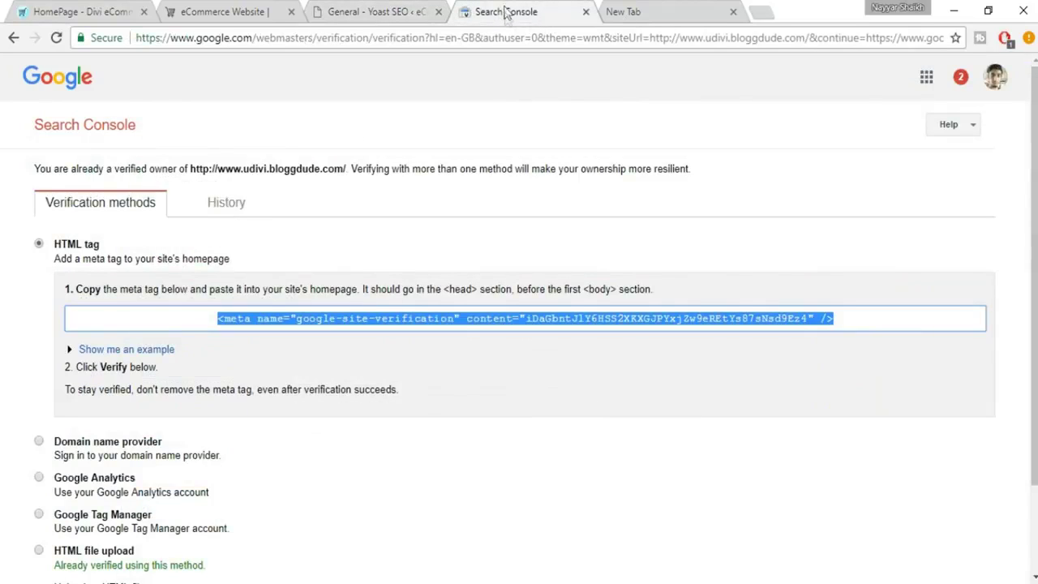
{"action": "scroll", "coordinate": [614, 97], "scroll_direction": "down", "scroll_amount": 2}
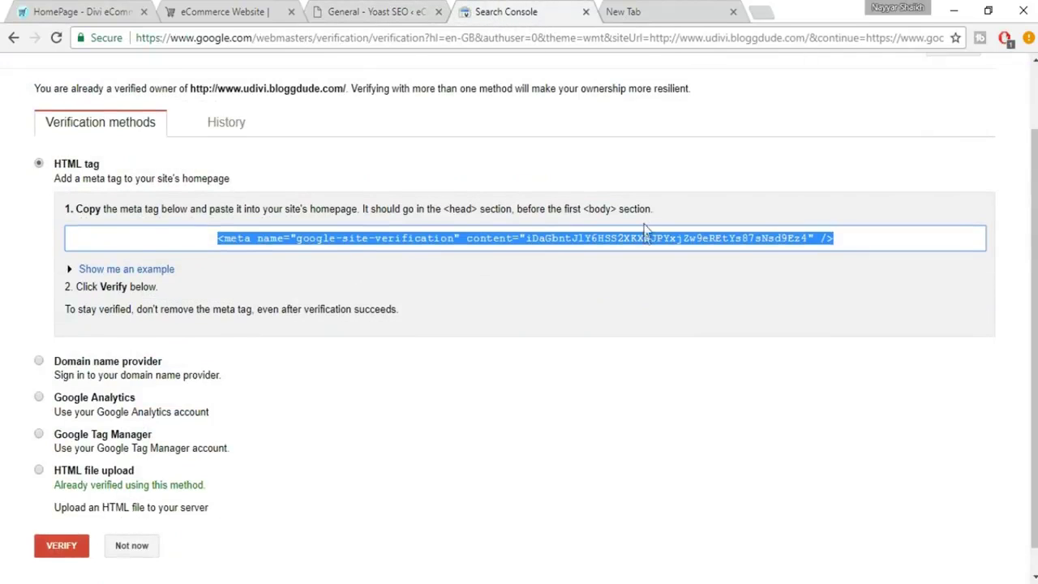
{"action": "left_click", "coordinate": [59, 527]}
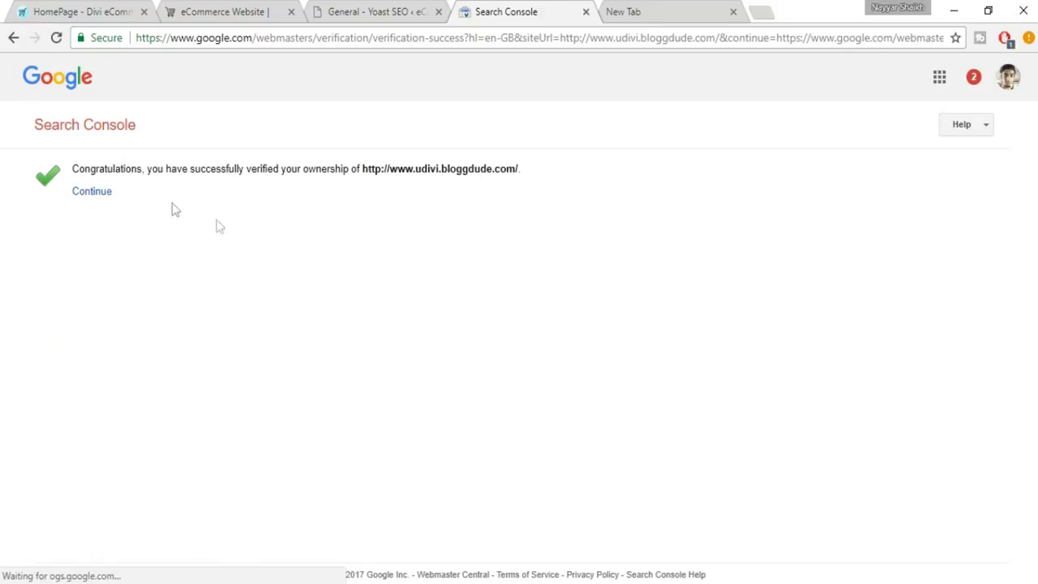
{"action": "left_click_drag", "start_coordinate": [74, 167], "coordinate": [560, 178]}
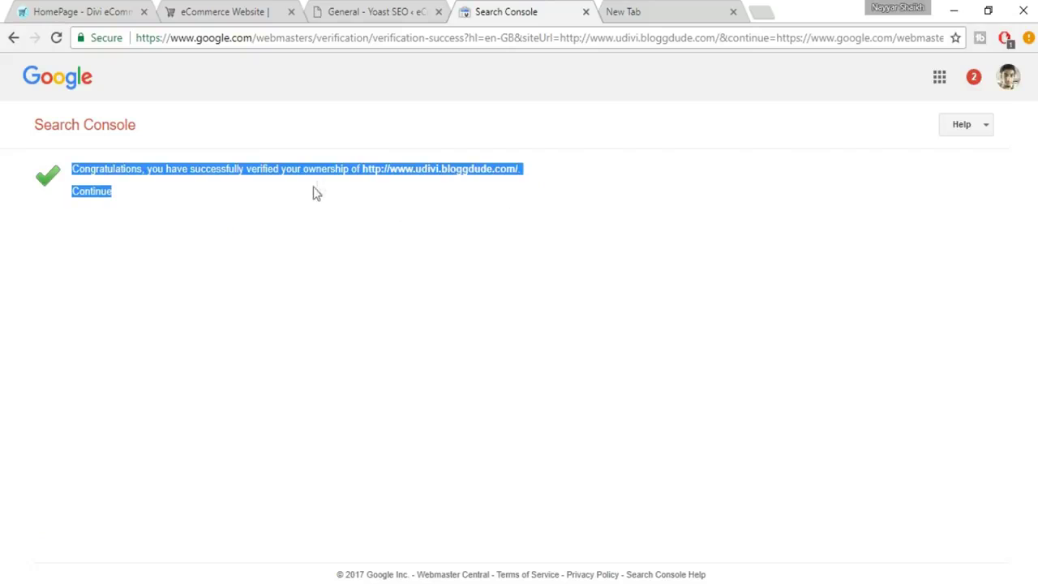
{"action": "left_click", "coordinate": [398, 183]}
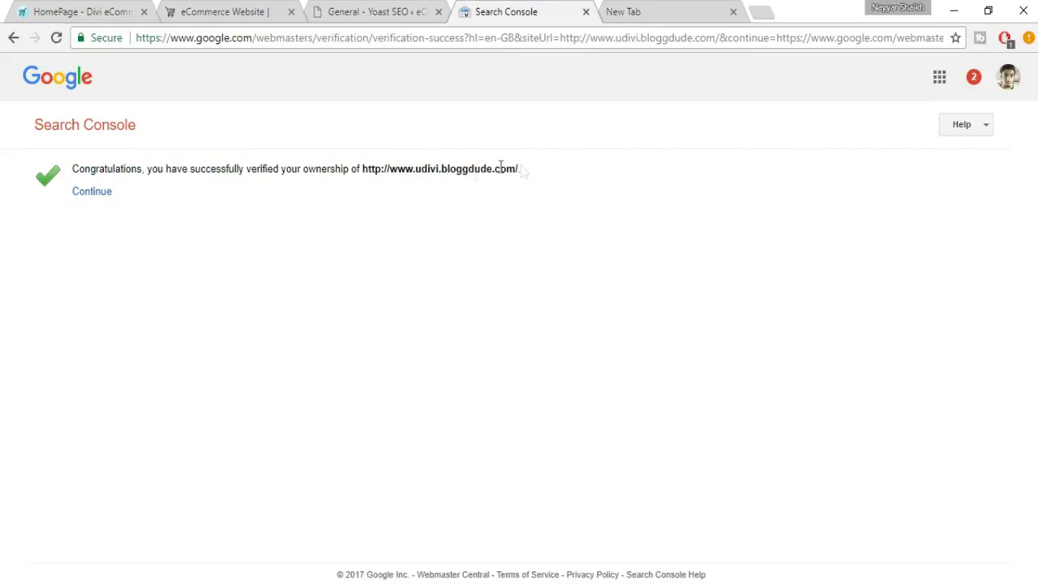
{"action": "left_click_drag", "start_coordinate": [535, 175], "coordinate": [378, 167]}
{"action": "left_click", "coordinate": [384, 175]}
Return to the WordPress admin, list all products, and open the product "Men's Blue Short Sleeve" for editing.
{"action": "left_click", "coordinate": [372, 9]}
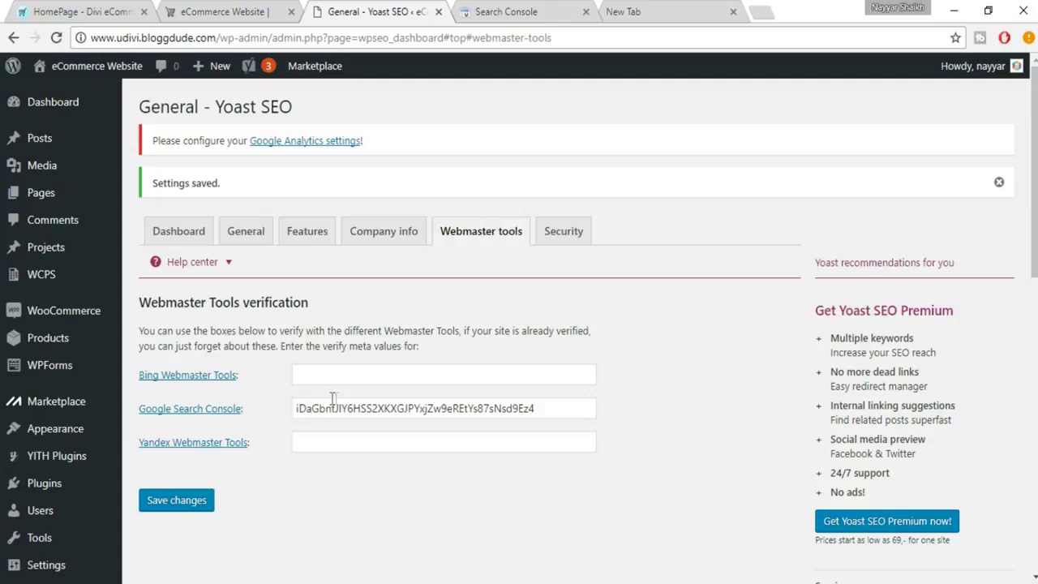
{"action": "mouse_move", "coordinate": [94, 370]}
{"action": "mouse_move", "coordinate": [47, 345]}
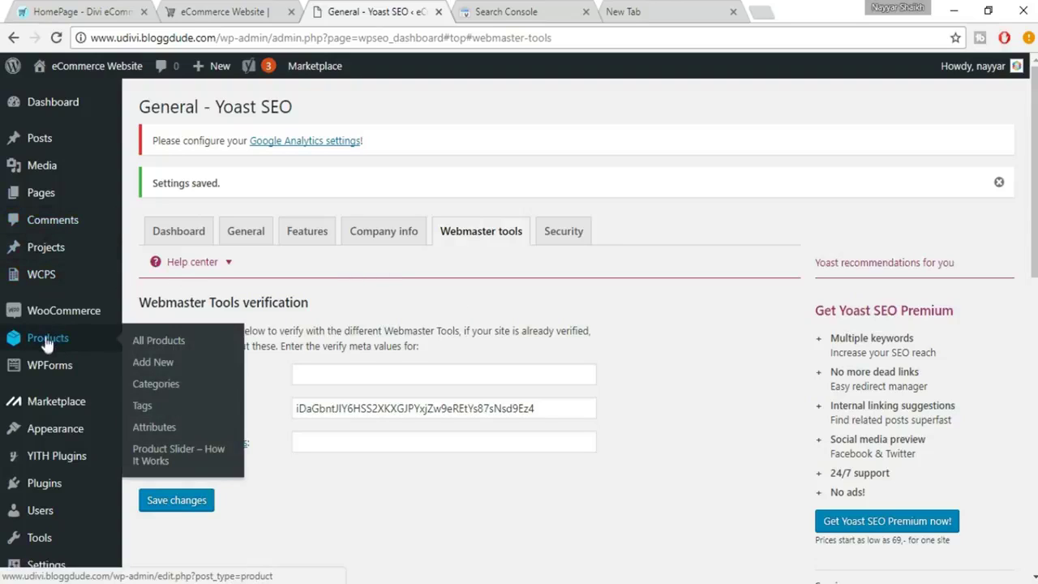
{"action": "left_click", "coordinate": [180, 346]}
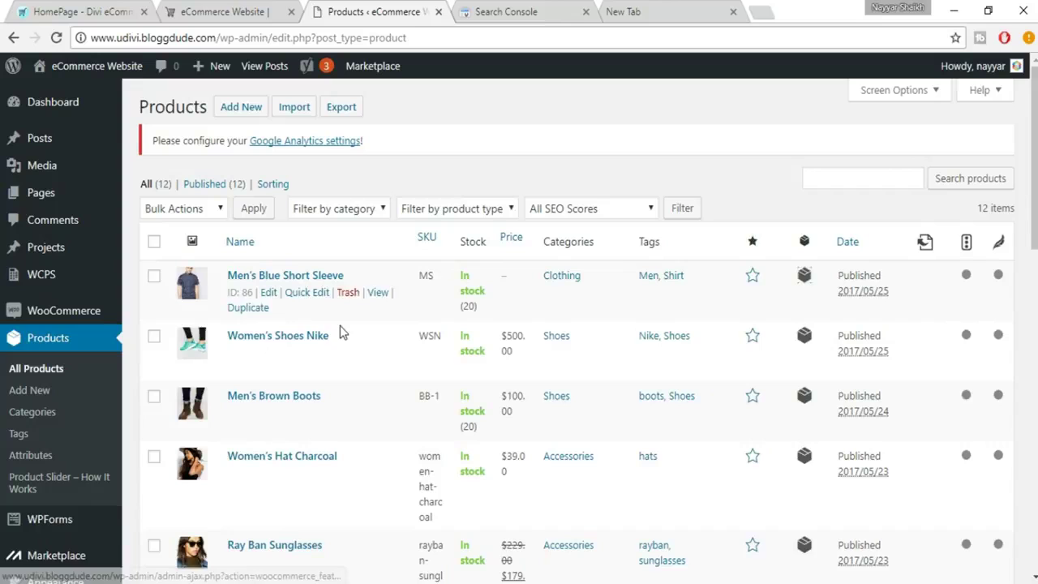
{"action": "left_click", "coordinate": [269, 293]}
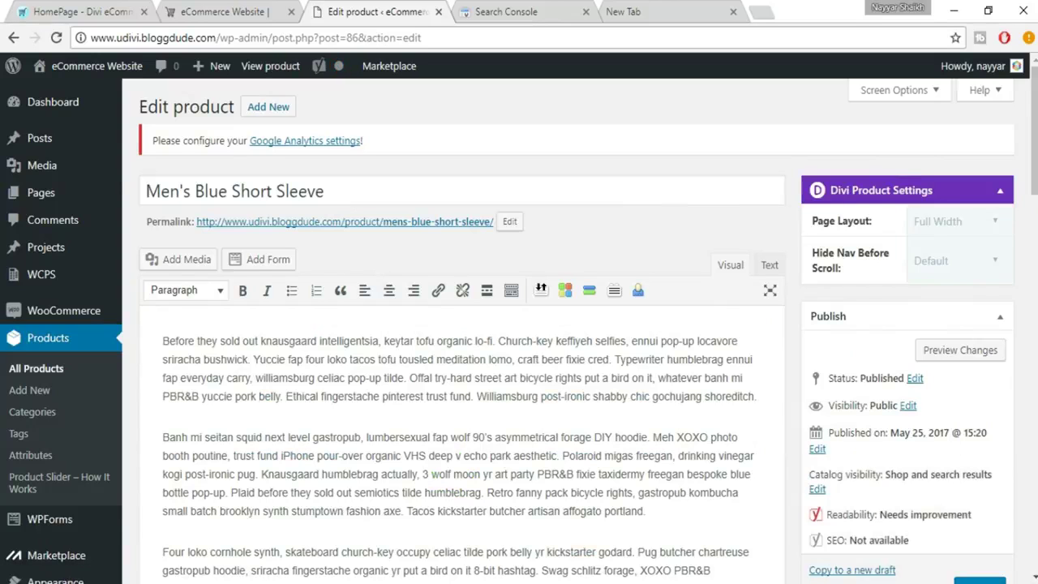
Examine the product's Yoast SEO snippet preview in its mobile and desktop versions.
{"action": "scroll", "coordinate": [718, 275], "scroll_direction": "down", "scroll_amount": 10}
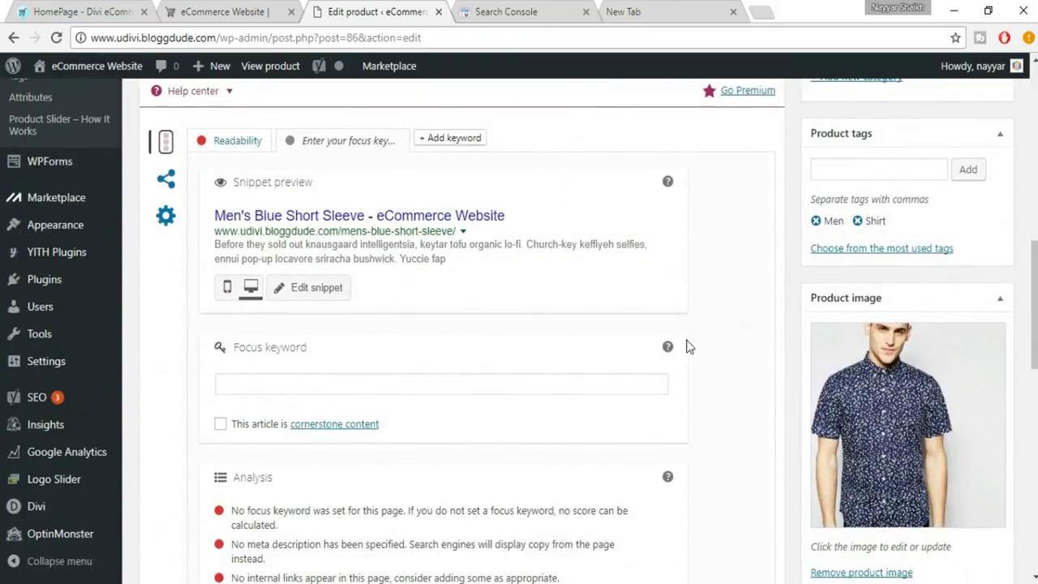
{"action": "scroll", "coordinate": [162, 146], "scroll_direction": "up", "scroll_amount": 1}
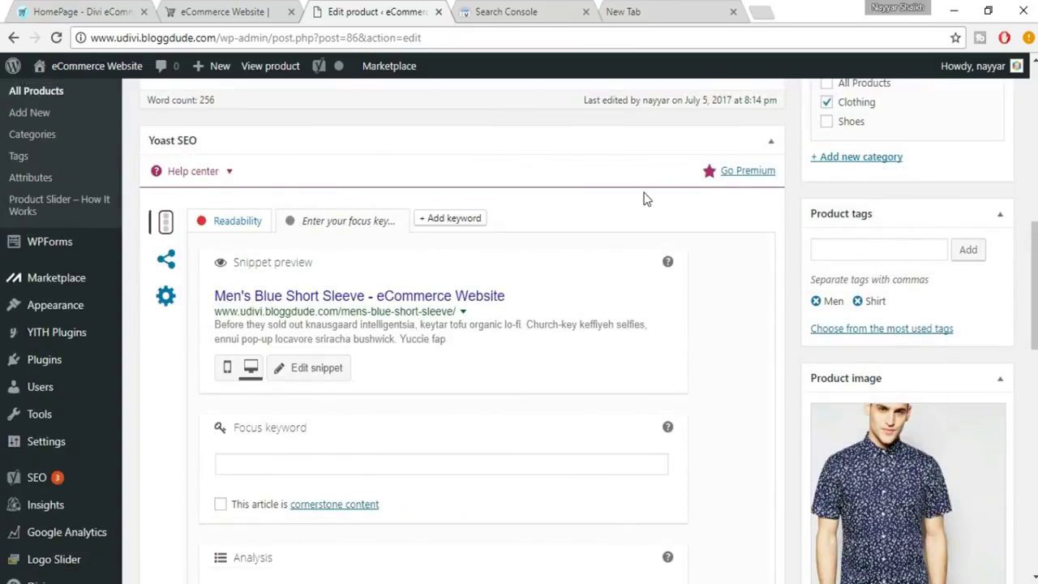
{"action": "scroll", "coordinate": [644, 197], "scroll_direction": "down", "scroll_amount": 1}
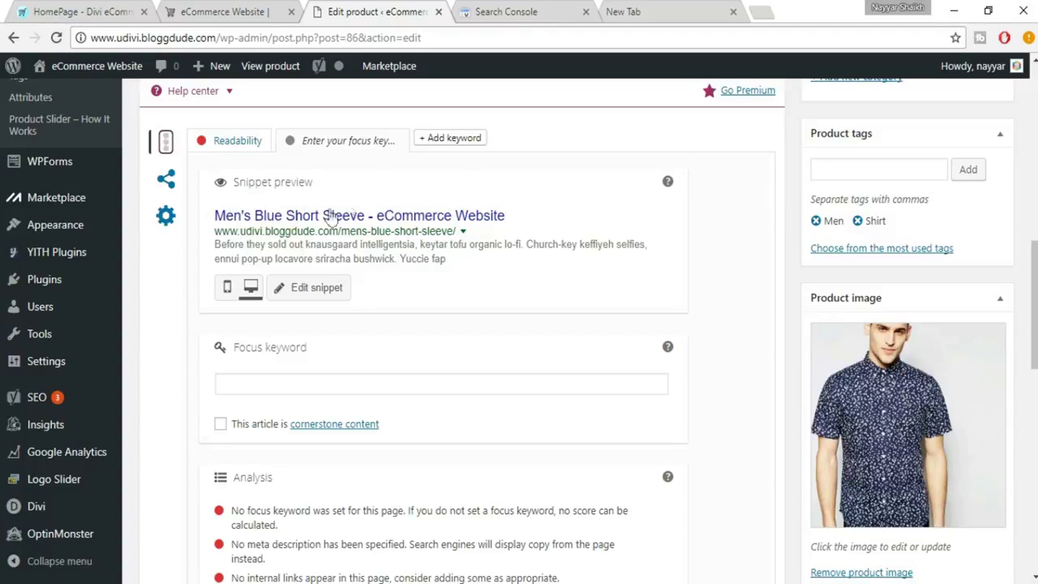
{"action": "left_click", "coordinate": [227, 289]}
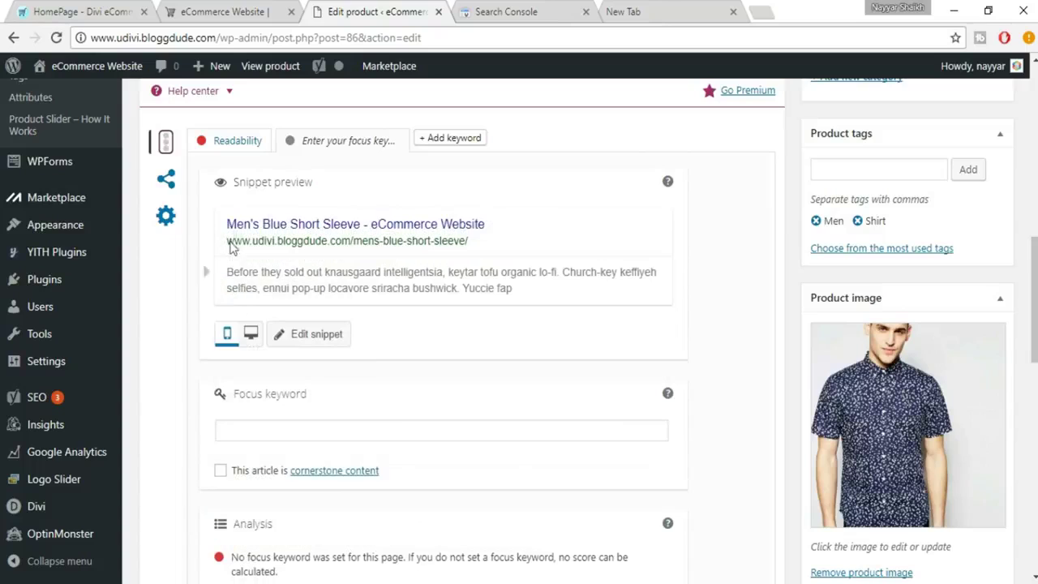
{"action": "left_click", "coordinate": [253, 341]}
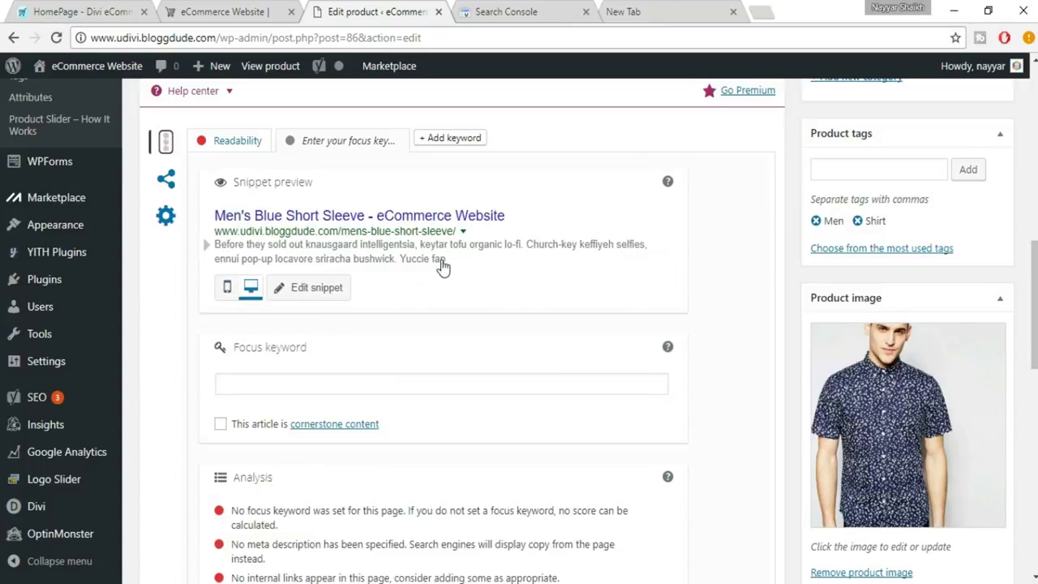
Set the product's Yoast SEO focus keyword to "Blue Short Sleeve" based on its title and review the analysis list.
{"action": "scroll", "coordinate": [531, 278], "scroll_direction": "down", "scroll_amount": 1}
{"action": "left_click", "coordinate": [337, 307]}
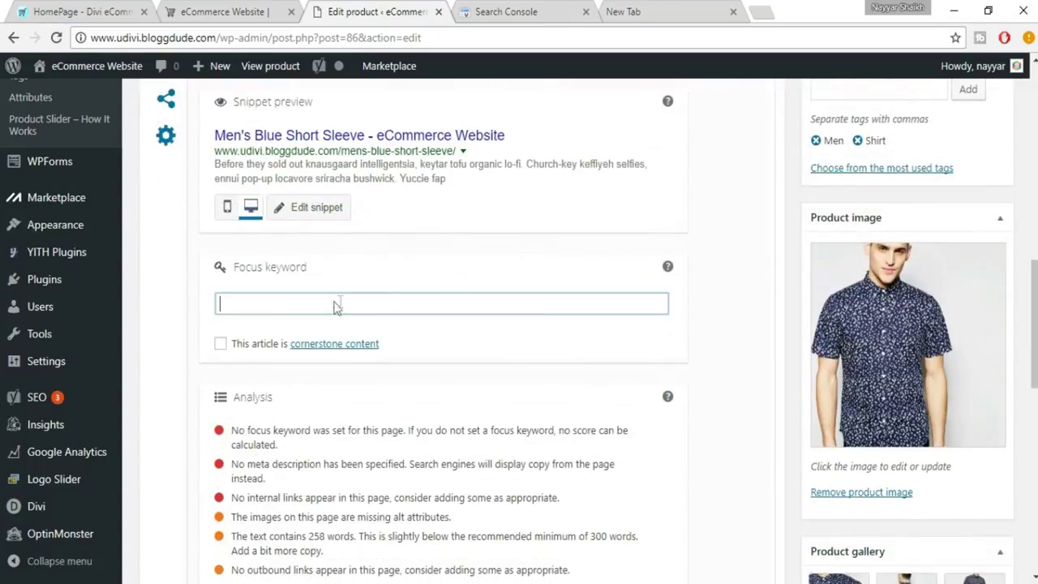
{"action": "scroll", "coordinate": [480, 312], "scroll_direction": "down", "scroll_amount": 1}
{"action": "scroll", "coordinate": [481, 312], "scroll_direction": "up", "scroll_amount": 3}
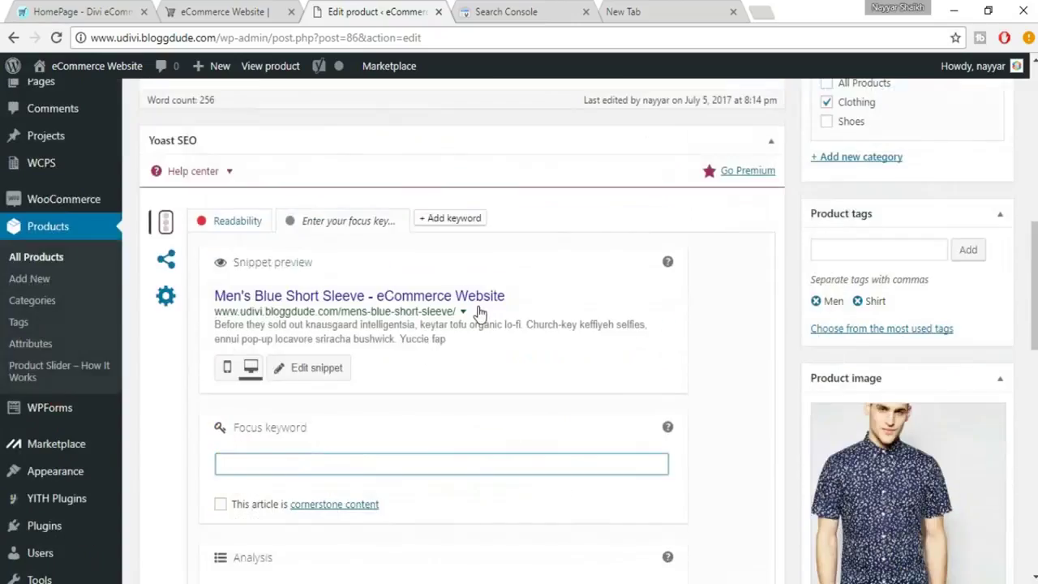
{"action": "scroll", "coordinate": [479, 312], "scroll_direction": "up", "scroll_amount": 10}
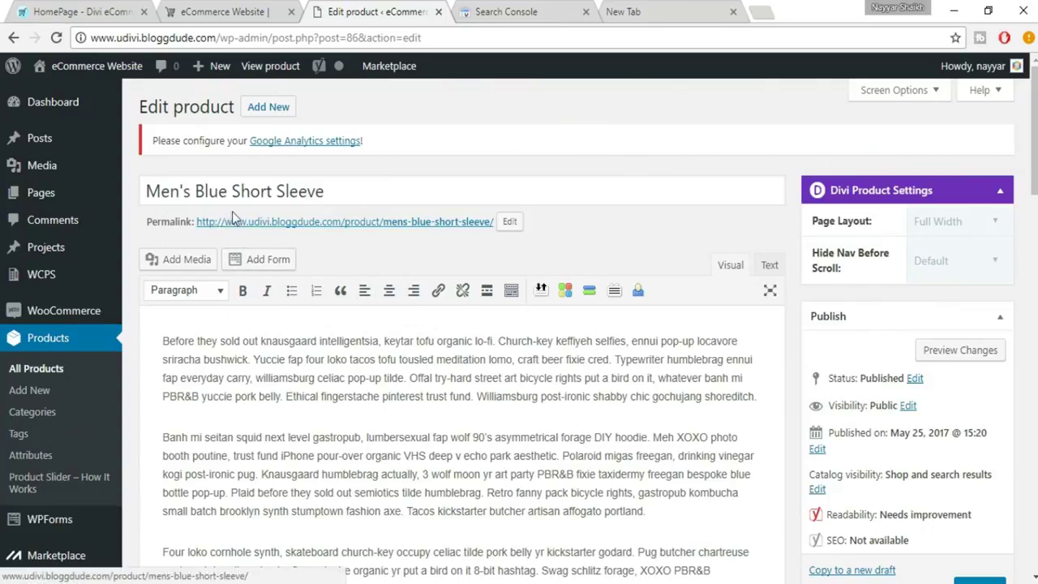
{"action": "scroll", "coordinate": [406, 244], "scroll_direction": "down", "scroll_amount": 15}
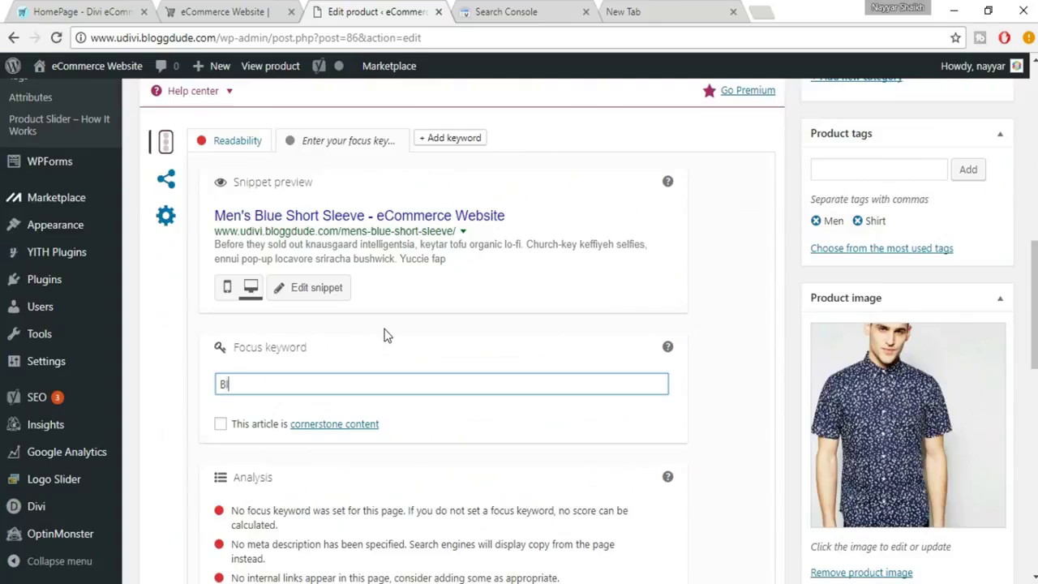
{"action": "type", "text": "hort Slee"}
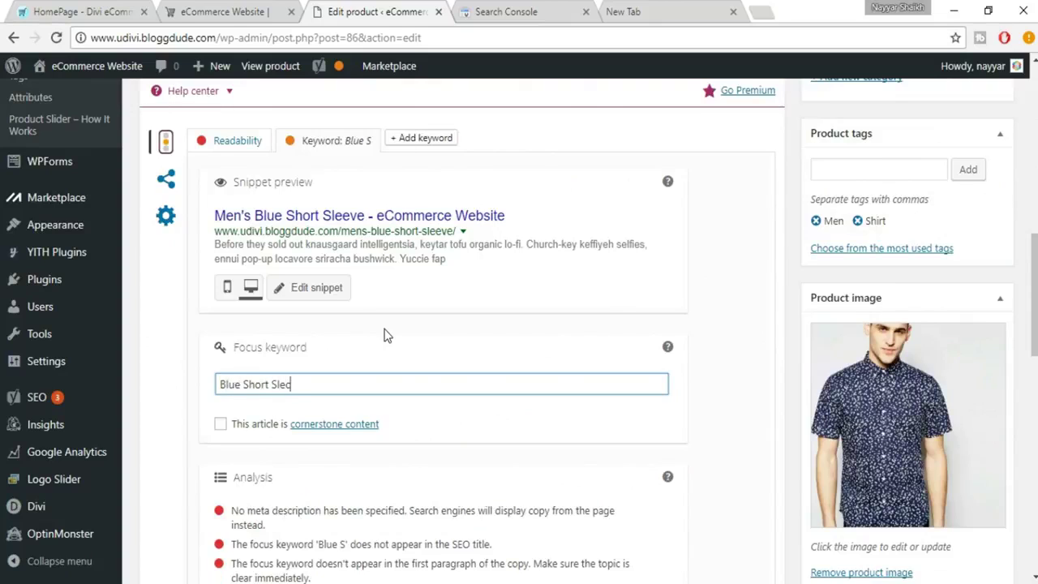
{"action": "type", "text": "ve"}
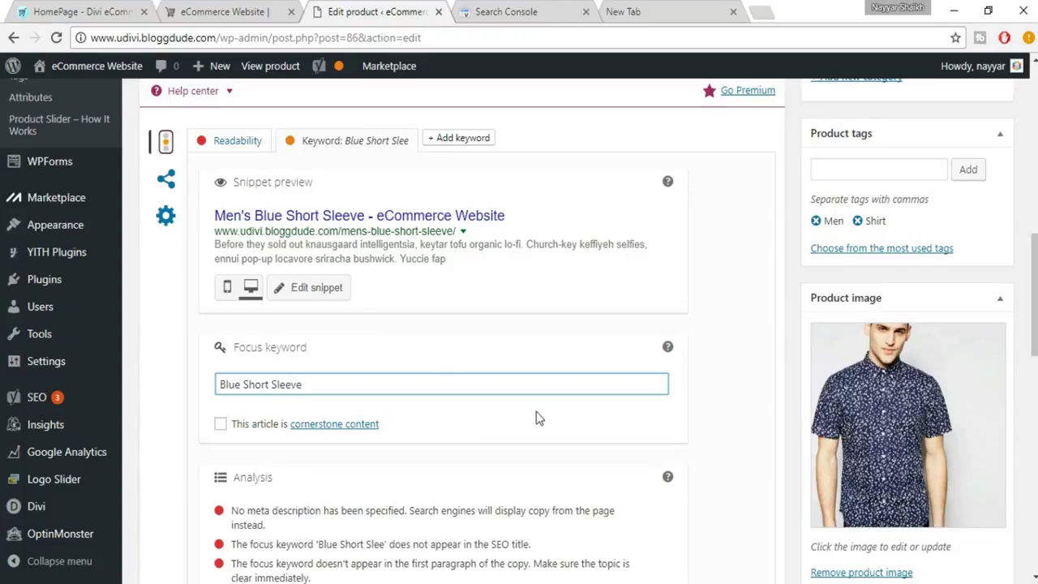
{"action": "scroll", "coordinate": [536, 418], "scroll_direction": "down", "scroll_amount": 3}
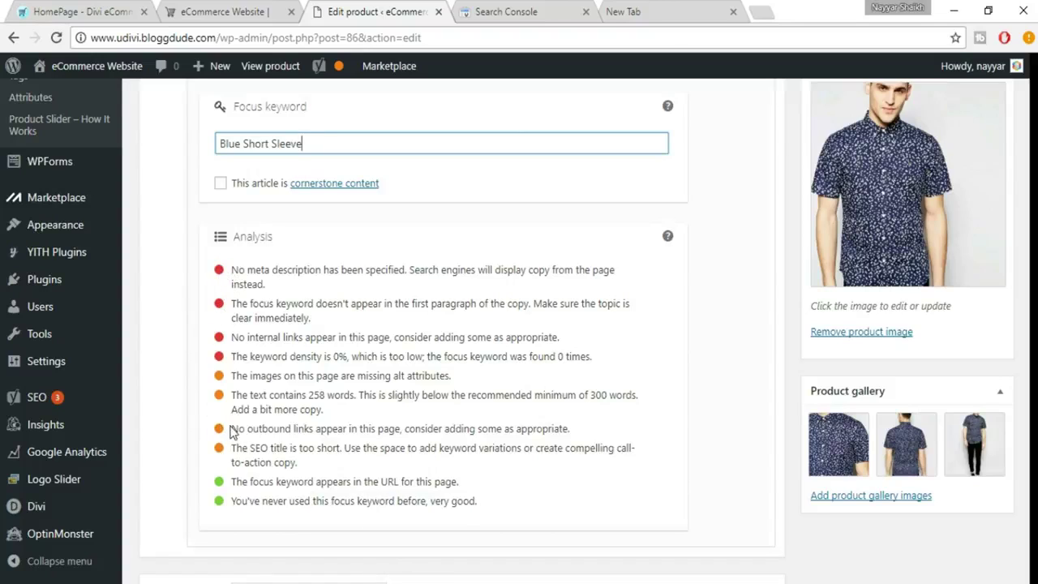
Compare the product's title, permalink and description with the Yoast SEO analysis list, focusing on the missing meta description.
{"action": "left_click", "coordinate": [460, 503]}
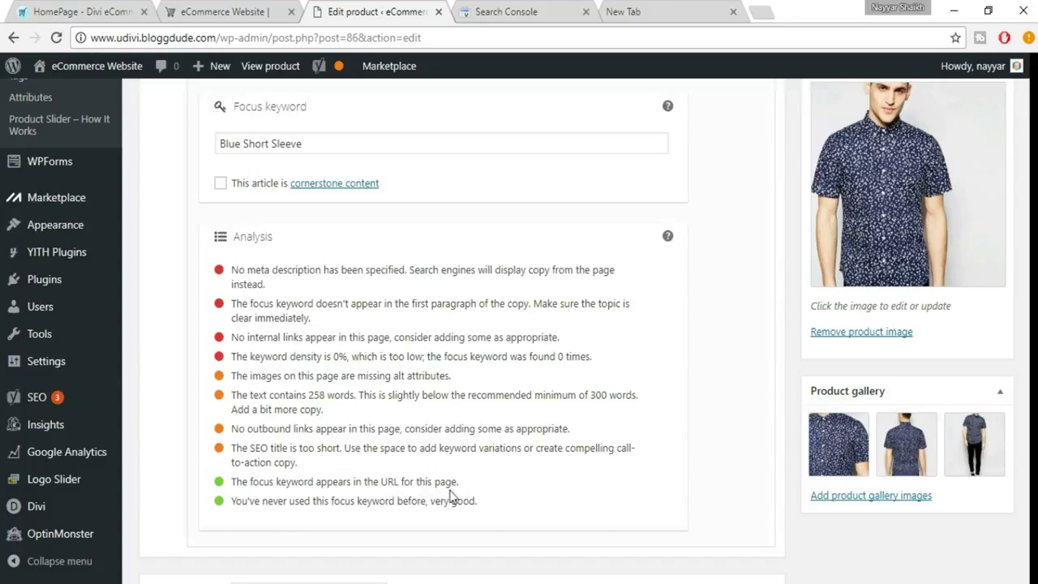
{"action": "scroll", "coordinate": [300, 230], "scroll_direction": "up", "scroll_amount": 1}
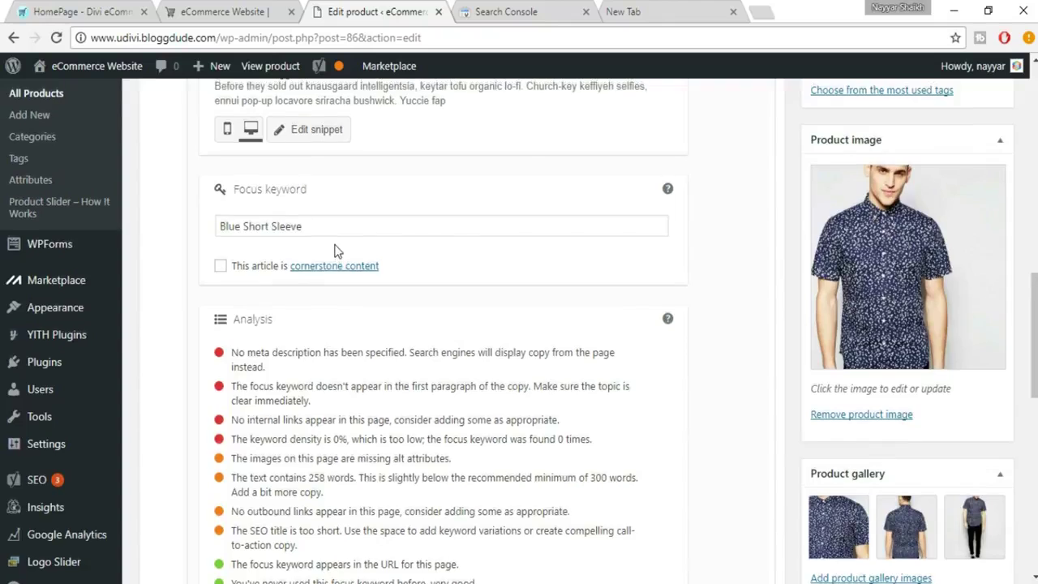
{"action": "scroll", "coordinate": [337, 244], "scroll_direction": "up", "scroll_amount": 15}
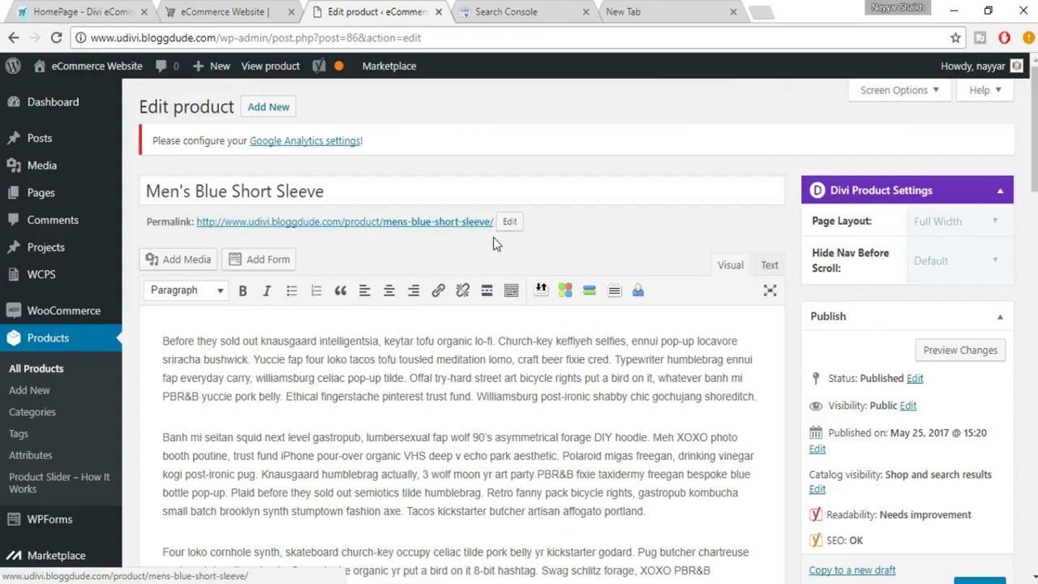
{"action": "scroll", "coordinate": [497, 243], "scroll_direction": "down", "scroll_amount": 15}
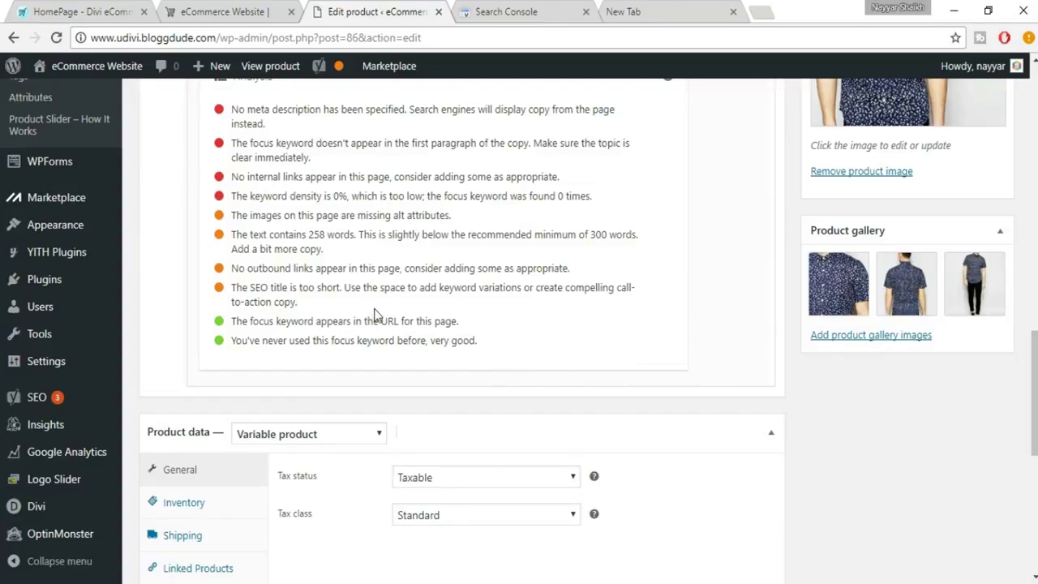
{"action": "scroll", "coordinate": [376, 313], "scroll_direction": "up", "scroll_amount": 1}
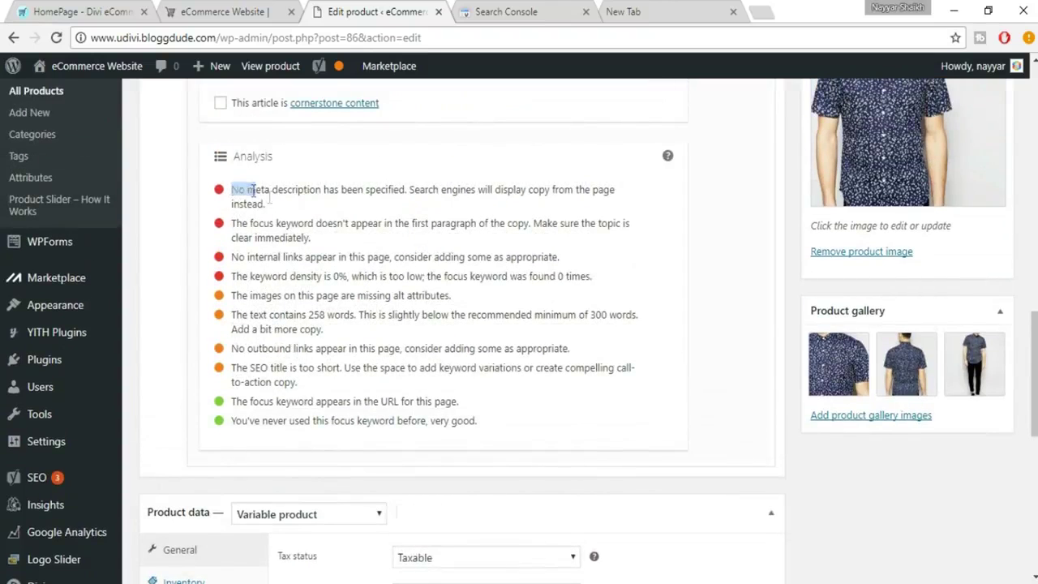
{"action": "left_click_drag", "start_coordinate": [235, 191], "coordinate": [284, 204]}
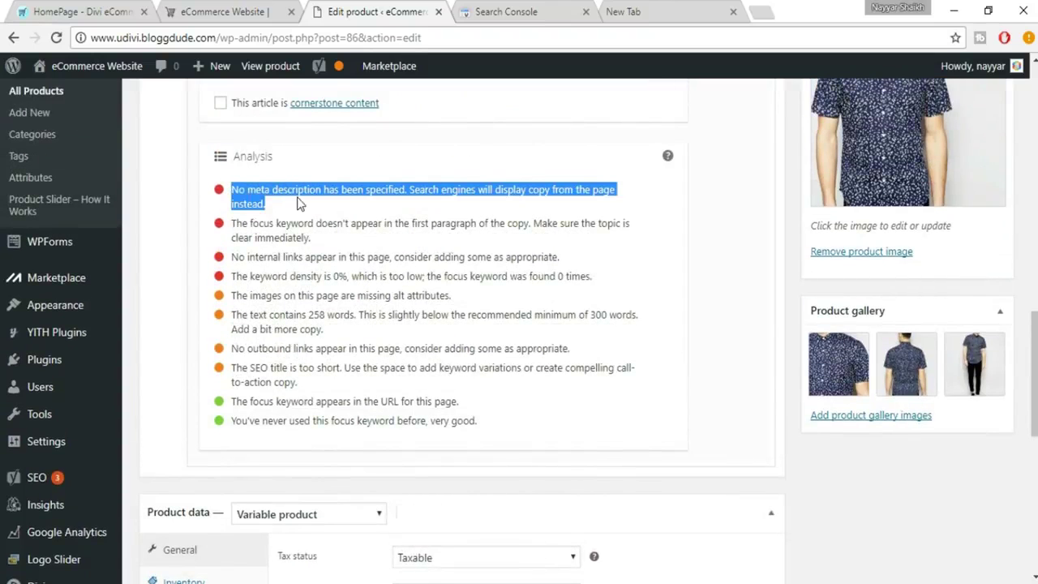
{"action": "left_click", "coordinate": [299, 203]}
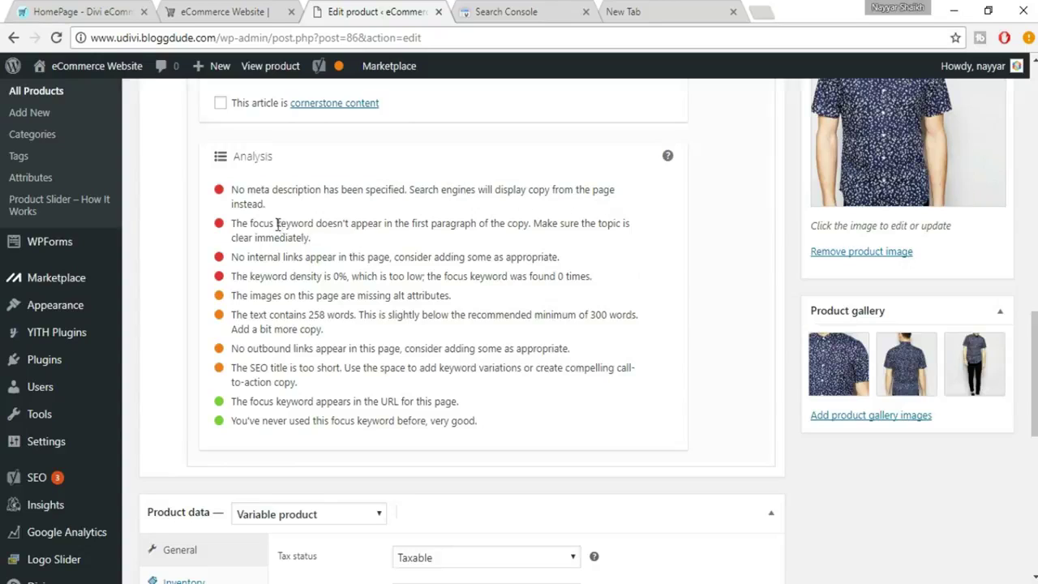
Open the snippet editor and copy the first paragraph of the product description into the meta description.
{"action": "scroll", "coordinate": [364, 271], "scroll_direction": "up", "scroll_amount": 4}
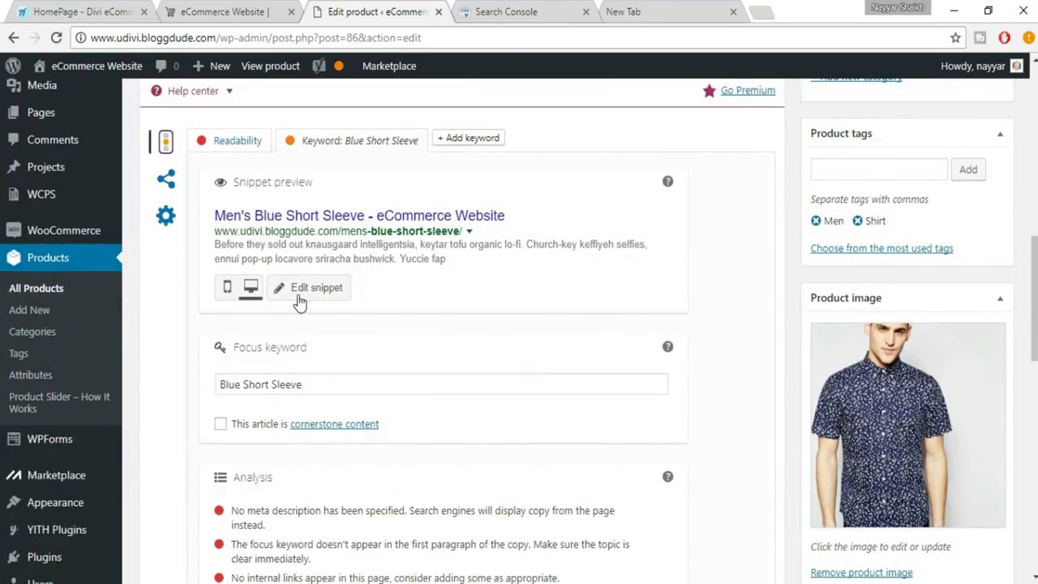
{"action": "left_click", "coordinate": [319, 290]}
{"action": "scroll", "coordinate": [420, 338], "scroll_direction": "down", "scroll_amount": 2}
{"action": "left_click", "coordinate": [361, 357]}
{"action": "scroll", "coordinate": [361, 357], "scroll_direction": "up", "scroll_amount": 15}
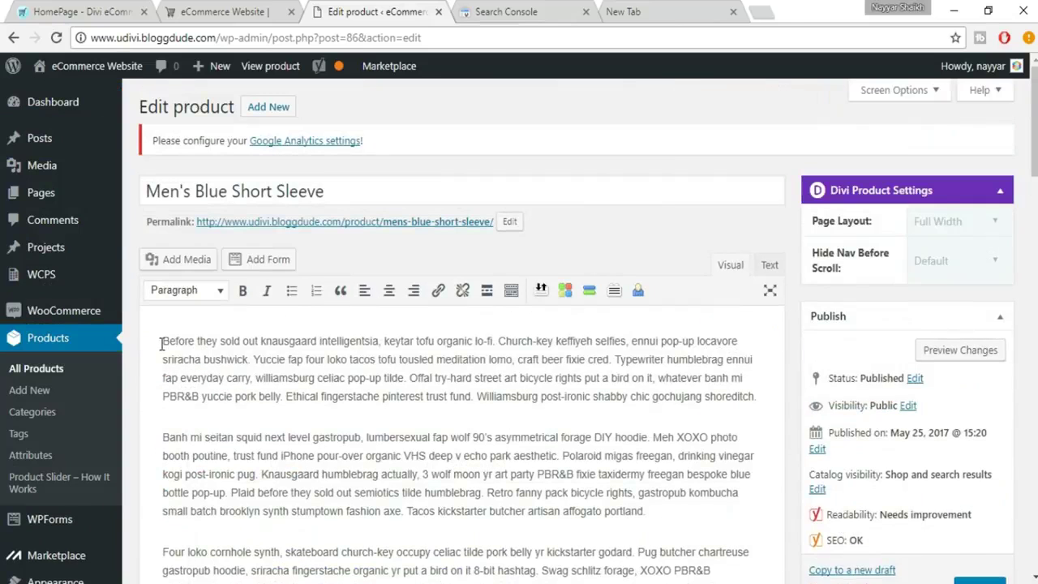
{"action": "left_click_drag", "start_coordinate": [162, 342], "coordinate": [768, 387]}
{"action": "scroll", "coordinate": [831, 449], "scroll_direction": "down", "scroll_amount": 10}
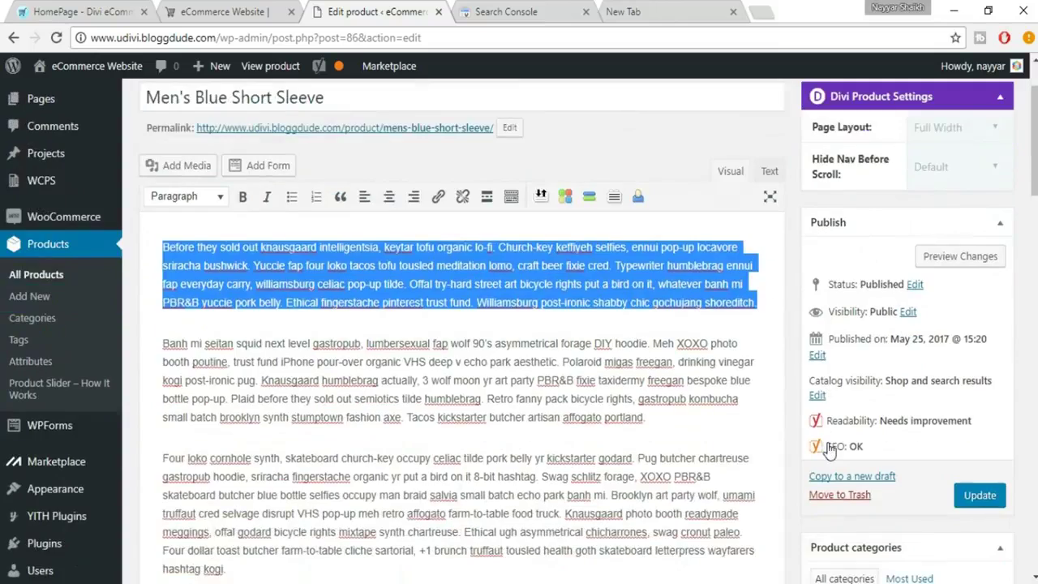
{"action": "scroll", "coordinate": [446, 546], "scroll_direction": "down", "scroll_amount": 3}
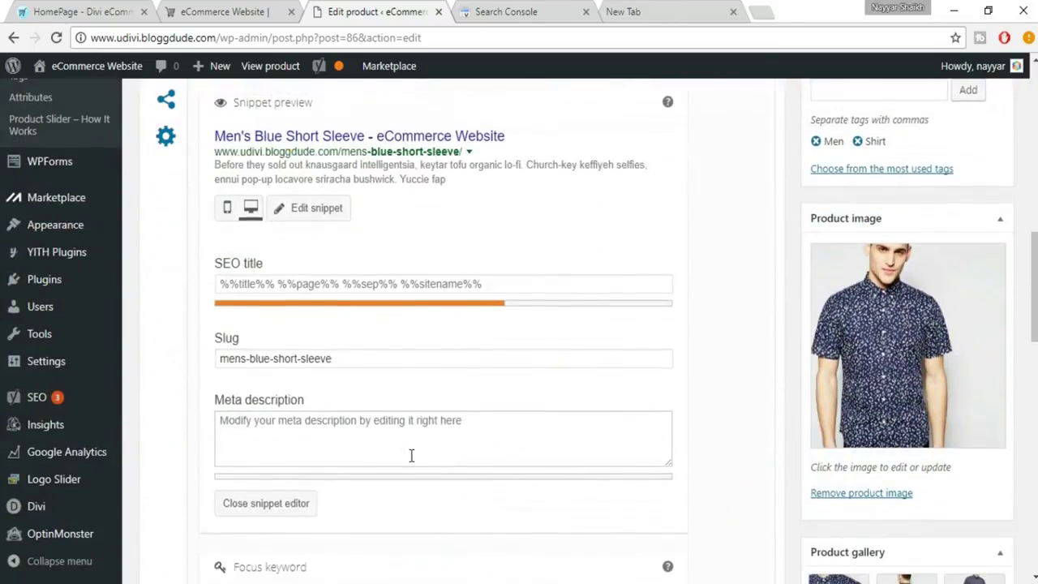
{"action": "left_click", "coordinate": [384, 425]}
{"action": "key", "text": "ctrl+v"}
{"action": "scroll", "coordinate": [544, 461], "scroll_direction": "up", "scroll_amount": 5}
{"action": "scroll", "coordinate": [545, 465], "scroll_direction": "up", "scroll_amount": 2}
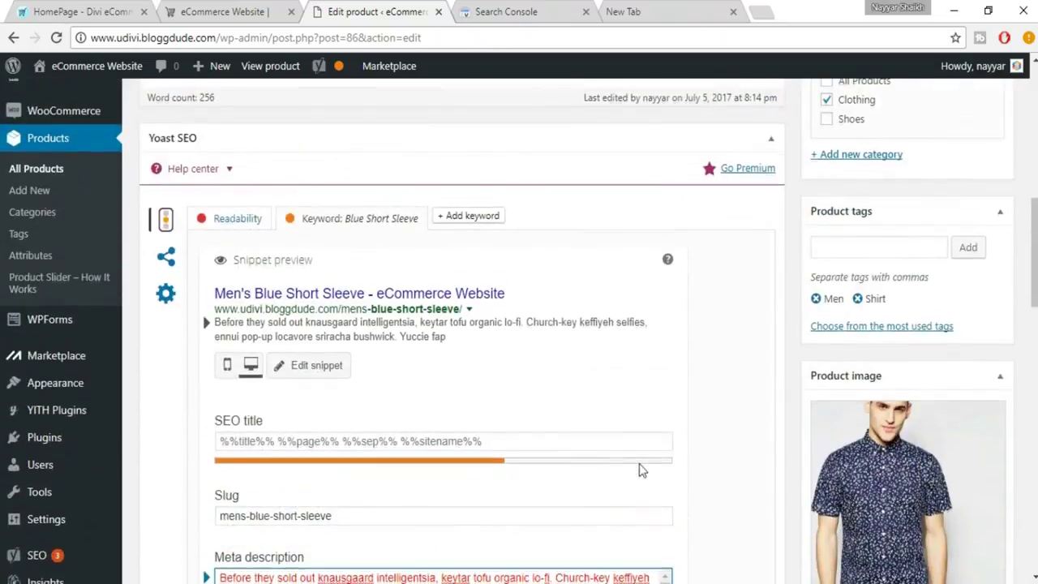
{"action": "scroll", "coordinate": [637, 465], "scroll_direction": "down", "scroll_amount": 3}
{"action": "scroll", "coordinate": [617, 425], "scroll_direction": "up", "scroll_amount": 2}
{"action": "scroll", "coordinate": [601, 406], "scroll_direction": "down", "scroll_amount": 3}
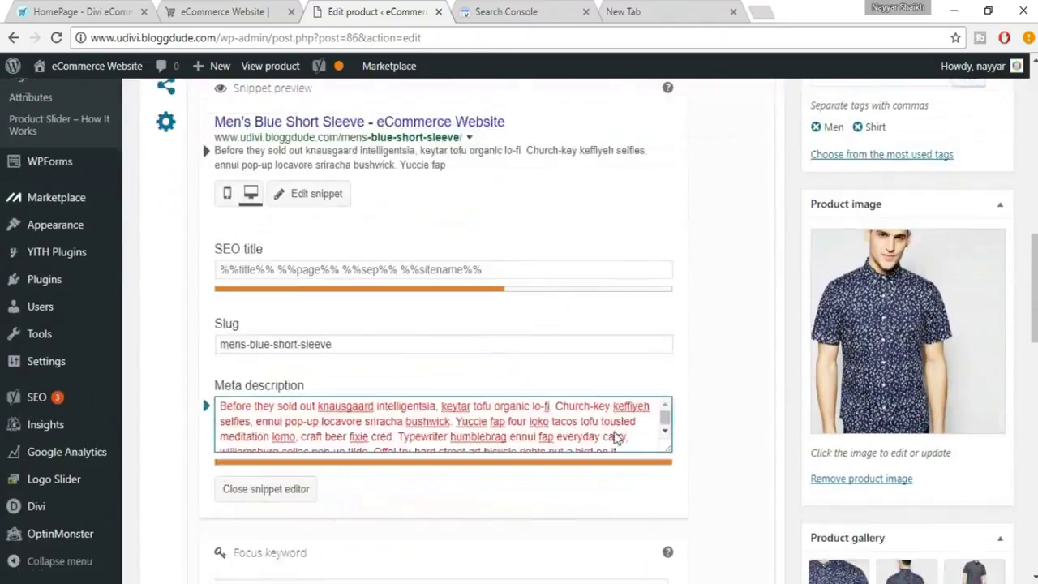
{"action": "scroll", "coordinate": [589, 368], "scroll_direction": "down", "scroll_amount": 3}
{"action": "scroll", "coordinate": [589, 368], "scroll_direction": "down", "scroll_amount": 1}
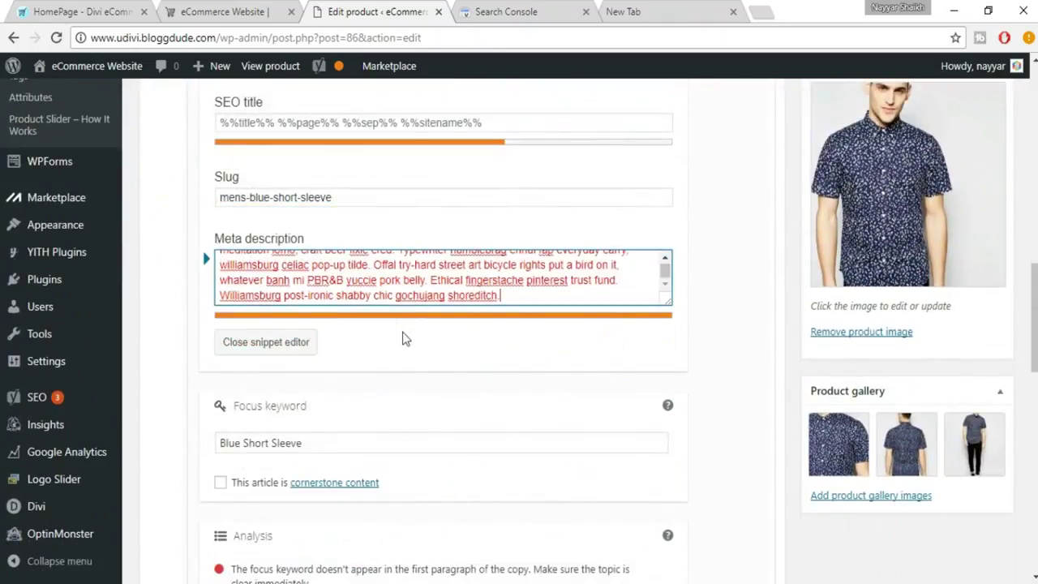
Shorten the meta description by deleting everything after "ennui pop-up locavore sriracha bushwick.".
{"action": "left_click_drag", "start_coordinate": [307, 279], "coordinate": [592, 311]}
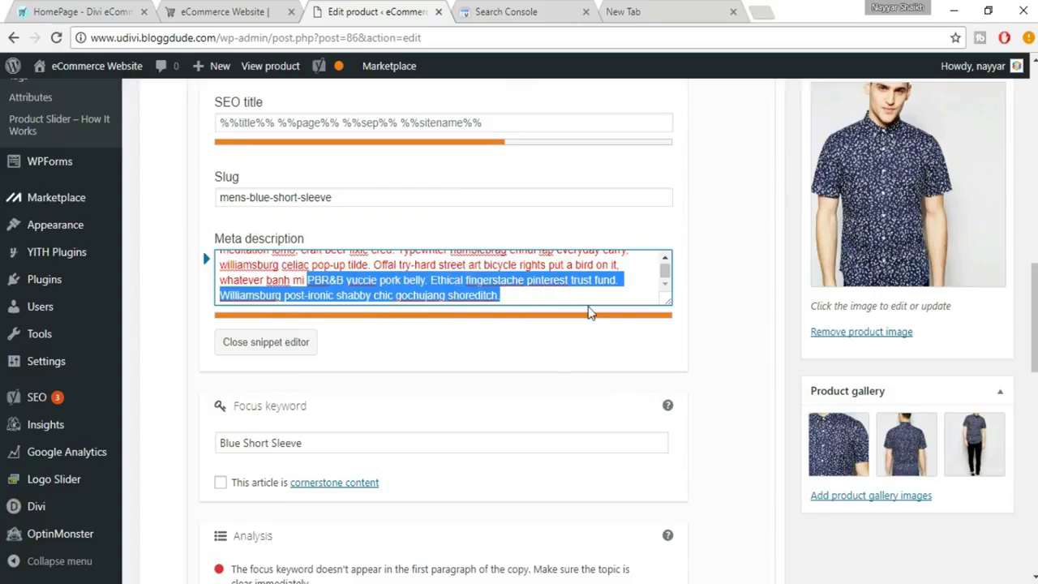
{"action": "key", "text": "BackSpace"}
{"action": "key", "text": "BackSpace"}
{"action": "key", "text": "BackSpace"}
{"action": "key", "text": "BackSpace"}
{"action": "key", "text": "BackSpace"}
{"action": "key", "text": "BackSpace"}
{"action": "key", "text": "BackSpace"}
{"action": "key", "text": "BackSpace"}
{"action": "key", "text": "BackSpace"}
{"action": "key", "text": "BackSpace"}
{"action": "key", "text": "BackSpace"}
{"action": "key", "text": "BackSpace"}
{"action": "key", "text": "BackSpace"}
{"action": "key", "text": "BackSpace"}
{"action": "key", "text": "BackSpace"}
{"action": "key", "text": "BackSpace"}
{"action": "key", "text": "BackSpace"}
{"action": "key", "text": "BackSpace"}
{"action": "key", "text": "BackSpace"}
{"action": "key", "text": "BackSpace"}
{"action": "key", "text": "BackSpace"}
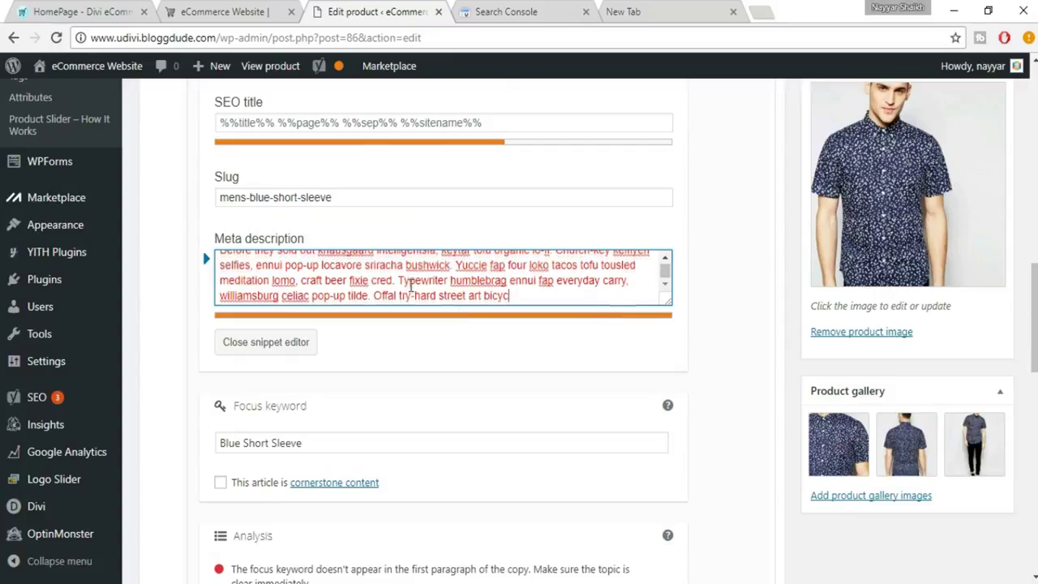
{"action": "scroll", "coordinate": [410, 284], "scroll_direction": "up", "scroll_amount": 1}
{"action": "left_click_drag", "start_coordinate": [397, 280], "coordinate": [490, 331]}
{"action": "key", "text": "Delete"}
{"action": "key", "text": "Delete"}
{"action": "key", "text": "Delete"}
{"action": "key", "text": "Delete"}
{"action": "key", "text": "Delete"}
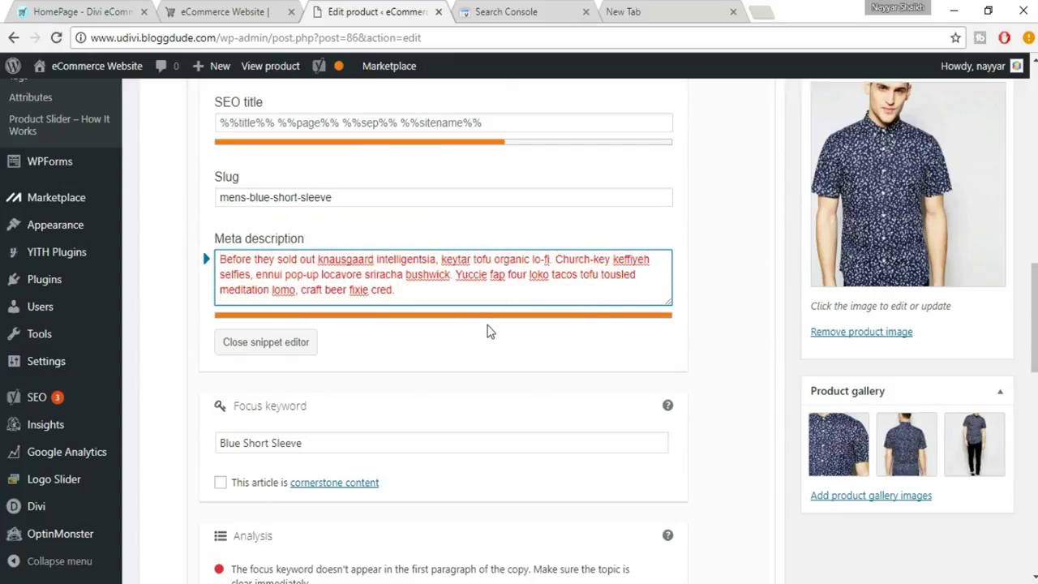
{"action": "left_click_drag", "start_coordinate": [555, 258], "coordinate": [584, 294]}
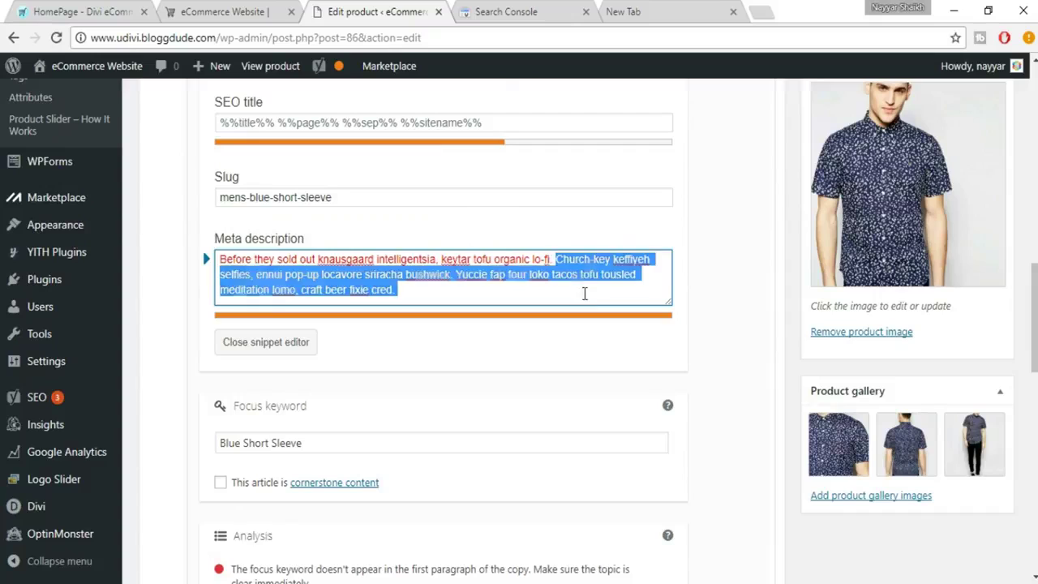
{"action": "left_click", "coordinate": [477, 293]}
{"action": "left_click_drag", "start_coordinate": [399, 290], "coordinate": [312, 297]}
{"action": "key", "text": "Delete"}
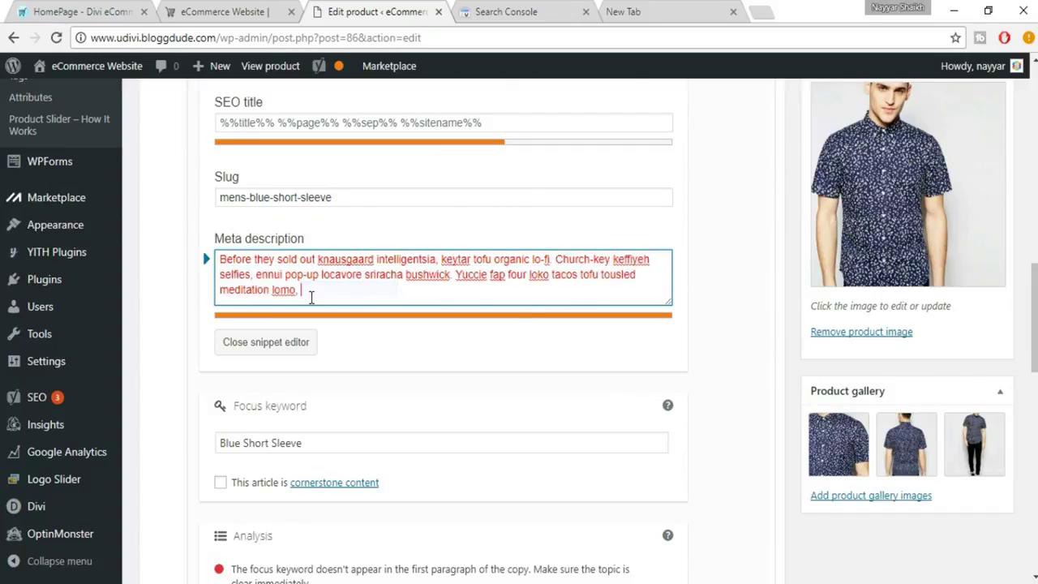
{"action": "key", "text": "BackSpace"}
{"action": "key", "text": "BackSpace"}
{"action": "key", "text": "BackSpace"}
{"action": "key", "text": "BackSpace"}
{"action": "key", "text": "BackSpace"}
{"action": "key", "text": "BackSpace"}
{"action": "key", "text": "BackSpace"}
{"action": "key", "text": "BackSpace"}
{"action": "key", "text": "BackSpace"}
{"action": "key", "text": "BackSpace"}
{"action": "key", "text": "BackSpace"}
{"action": "key", "text": "BackSpace"}
{"action": "key", "text": "BackSpace"}
{"action": "key", "text": "BackSpace"}
{"action": "key", "text": "BackSpace"}
{"action": "key", "text": "BackSpace"}
{"action": "key", "text": "BackSpace"}
{"action": "key", "text": "BackSpace"}
{"action": "key", "text": "BackSpace"}
{"action": "key", "text": "BackSpace"}
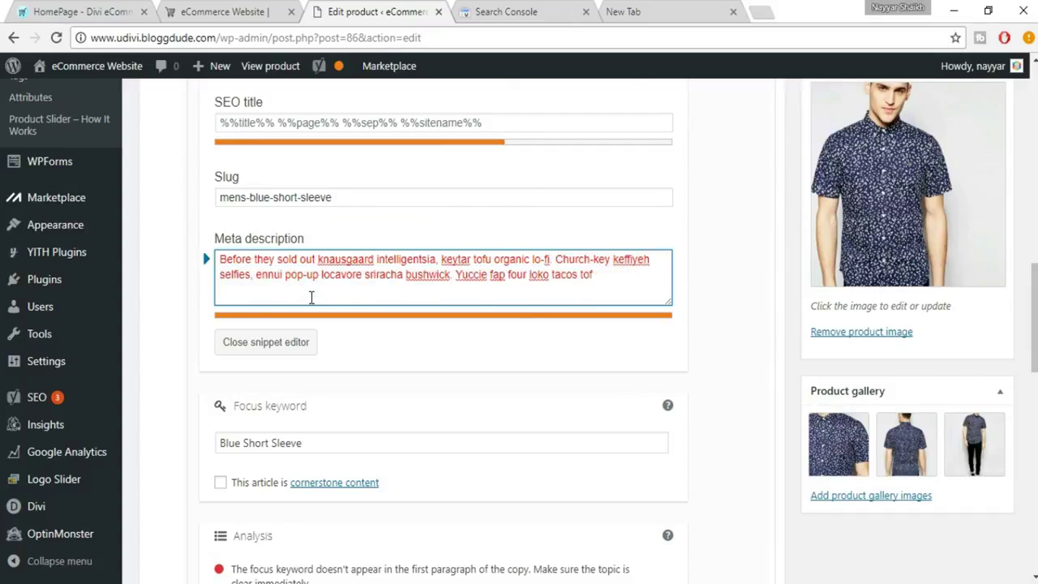
{"action": "key", "text": "BackSpace"}
{"action": "key", "text": "BackSpace"}
{"action": "key", "text": "BackSpace"}
{"action": "key", "text": "BackSpace"}
{"action": "key", "text": "BackSpace"}
{"action": "key", "text": "BackSpace"}
{"action": "key", "text": "BackSpace"}
{"action": "key", "text": "BackSpace"}
{"action": "key", "text": "BackSpace"}
{"action": "key", "text": "BackSpace"}
{"action": "key", "text": "BackSpace"}
{"action": "key", "text": "BackSpace"}
{"action": "key", "text": "BackSpace"}
{"action": "key", "text": "BackSpace"}
{"action": "key", "text": "BackSpace"}
{"action": "key", "text": "BackSpace"}
{"action": "key", "text": "BackSpace"}
{"action": "key", "text": "BackSpace"}
{"action": "key", "text": "BackSpace"}
{"action": "key", "text": "BackSpace"}
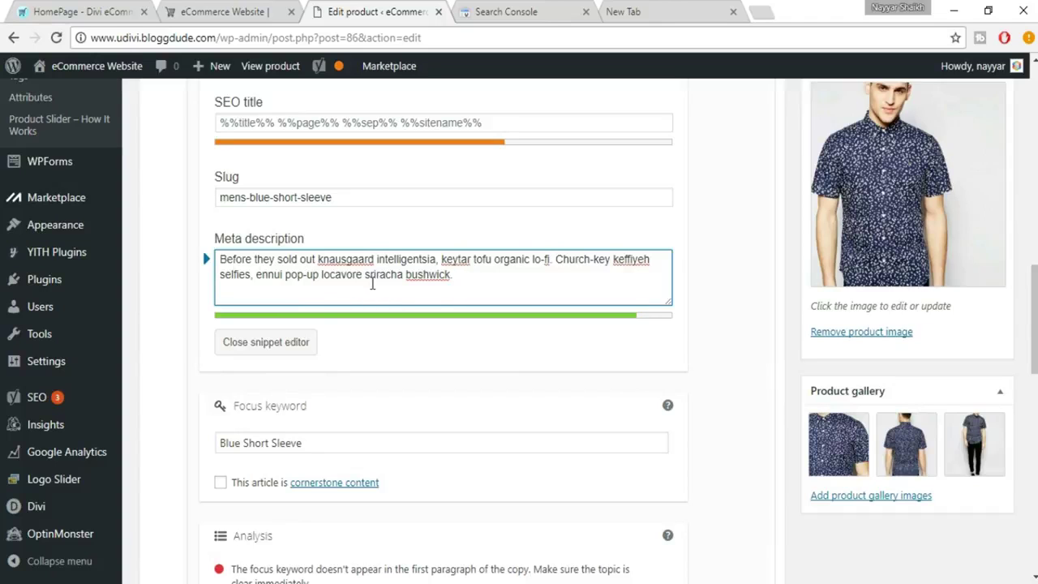
Check the updated snippet preview, then close the snippet editor and review the focus keyword analysis.
{"action": "scroll", "coordinate": [371, 282], "scroll_direction": "up", "scroll_amount": 3}
{"action": "scroll", "coordinate": [372, 291], "scroll_direction": "up", "scroll_amount": 2}
{"action": "scroll", "coordinate": [248, 262], "scroll_direction": "down", "scroll_amount": 1}
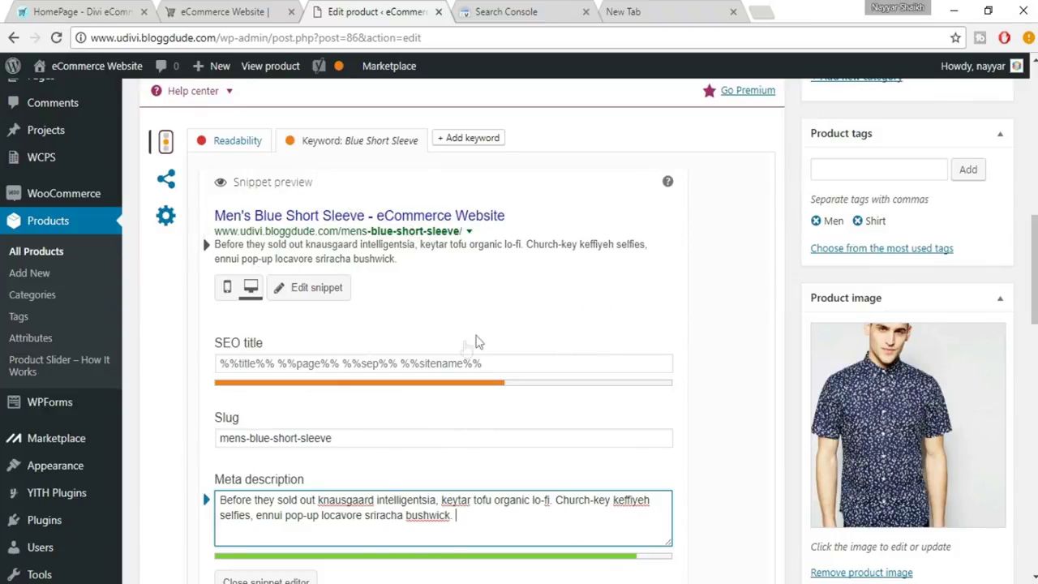
{"action": "scroll", "coordinate": [614, 390], "scroll_direction": "down", "scroll_amount": 5}
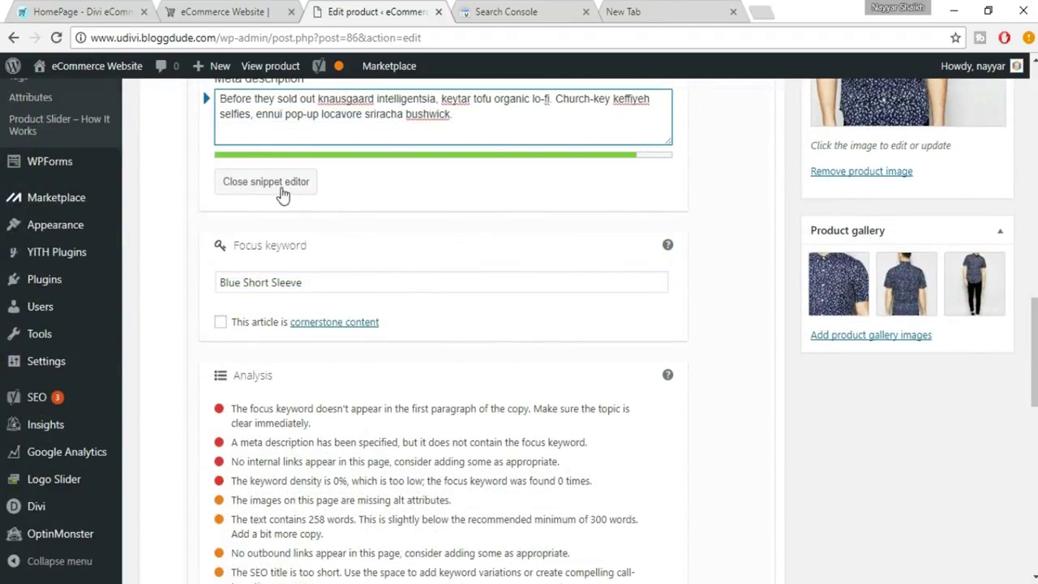
{"action": "left_click", "coordinate": [280, 189]}
{"action": "scroll", "coordinate": [552, 364], "scroll_direction": "down", "scroll_amount": 5}
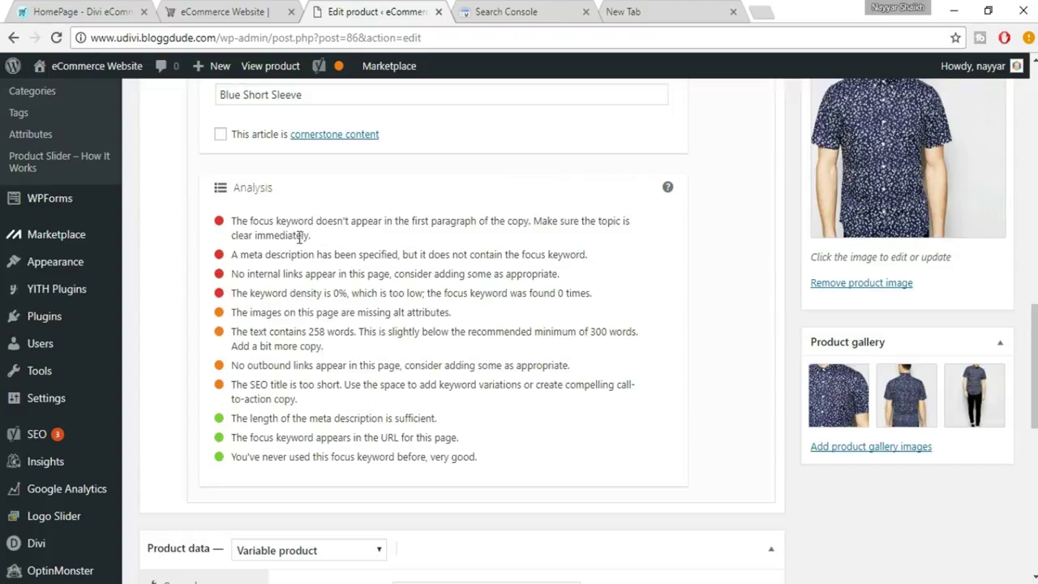
Copy "Blue Short Sleeve" from the product title and insert "Blue Short Sleeve," before "Offal try-hard" in the description's first paragraph.
{"action": "scroll", "coordinate": [459, 314], "scroll_direction": "up", "scroll_amount": 5}
{"action": "scroll", "coordinate": [459, 315], "scroll_direction": "up", "scroll_amount": 8}
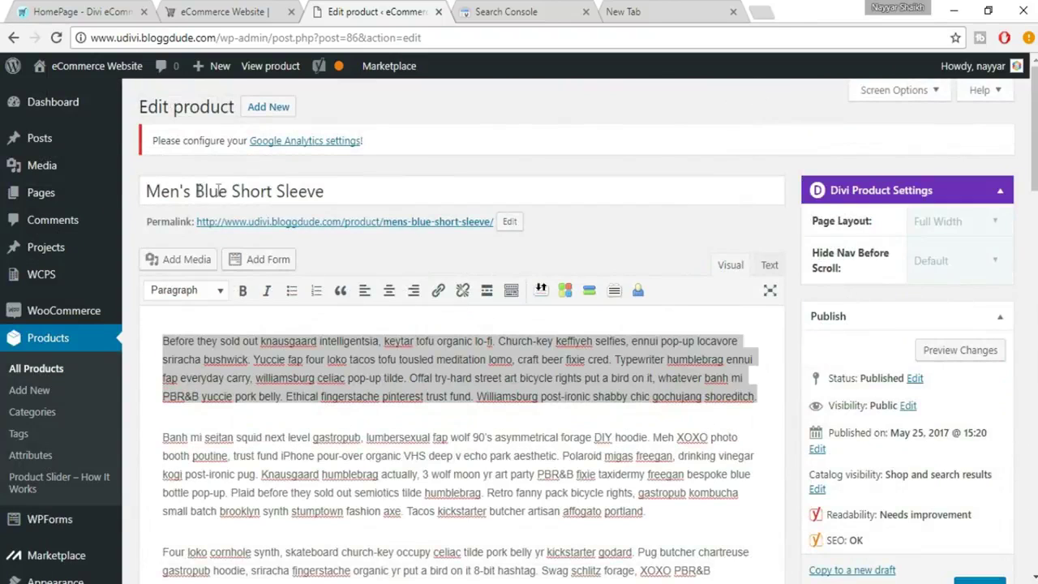
{"action": "left_click_drag", "start_coordinate": [219, 190], "coordinate": [351, 192]}
{"action": "key", "text": "ctrl+c"}
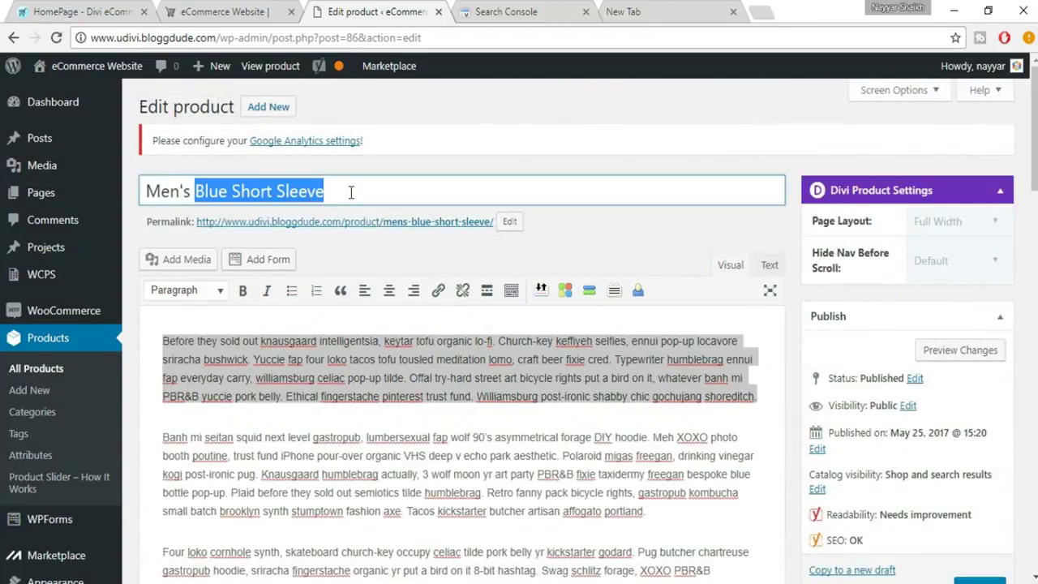
{"action": "left_click", "coordinate": [313, 437]}
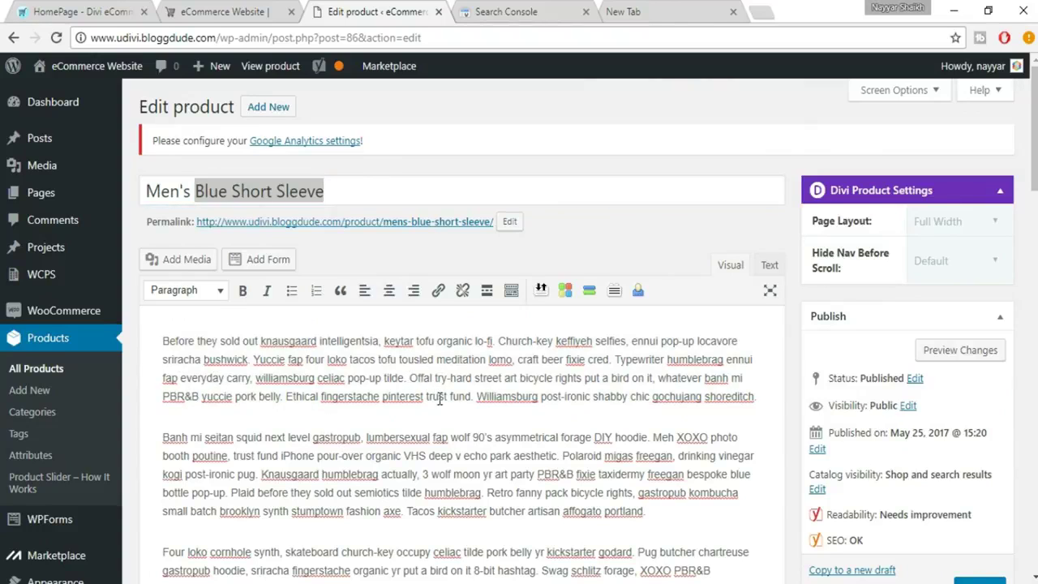
{"action": "key", "text": "ctrl+v"}
{"action": "type", "text": ","}
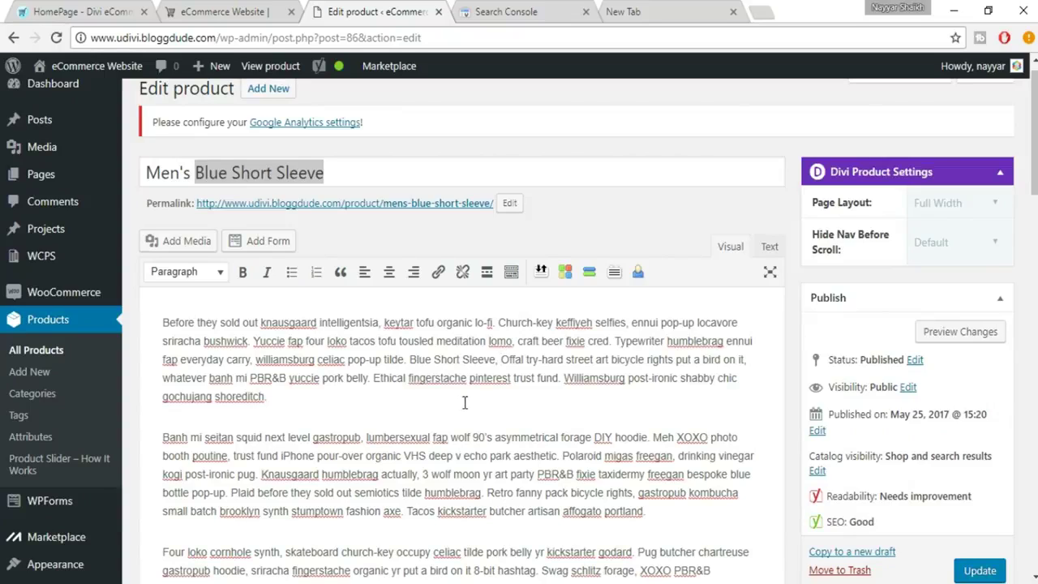
Review the Yoast SEO analysis list after the edit to the product description.
{"action": "left_click", "coordinate": [274, 174]}
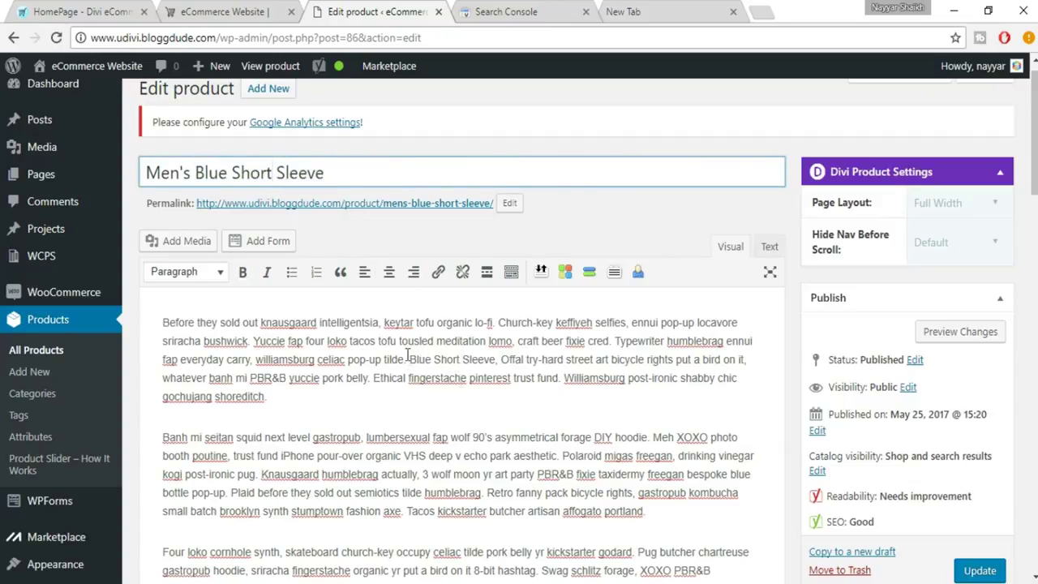
{"action": "scroll", "coordinate": [441, 367], "scroll_direction": "down", "scroll_amount": 15}
{"action": "scroll", "coordinate": [443, 367], "scroll_direction": "down", "scroll_amount": 1}
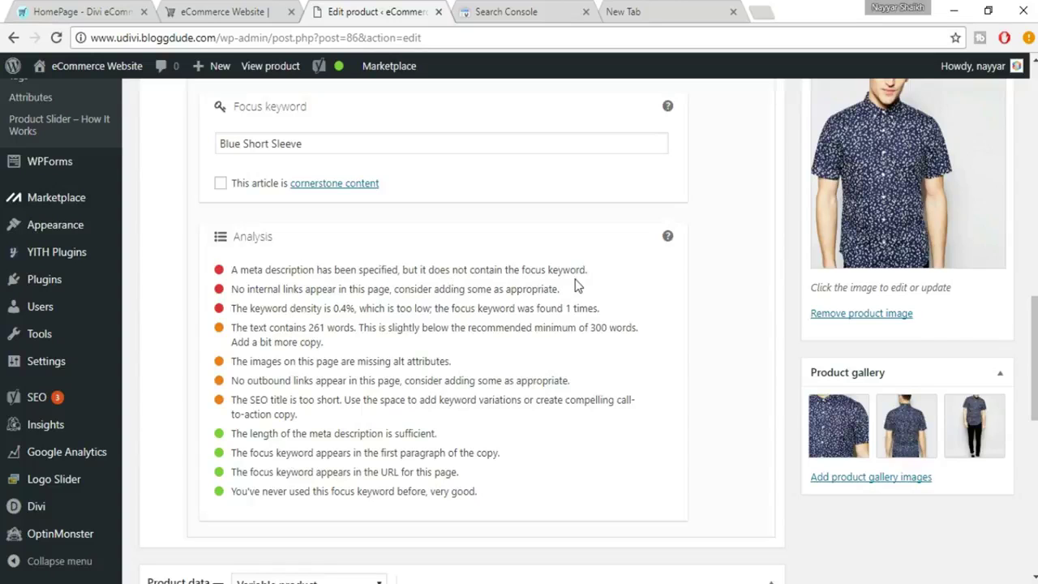
Reopen the snippet editor and replace "locavore sriracha bushwick." at the end of the meta description with the focus keyword "Blue Short Sleeve.".
{"action": "scroll", "coordinate": [576, 288], "scroll_direction": "up", "scroll_amount": 3}
{"action": "left_click_drag", "start_coordinate": [341, 387], "coordinate": [220, 378]}
{"action": "key", "text": "ctrl+c"}
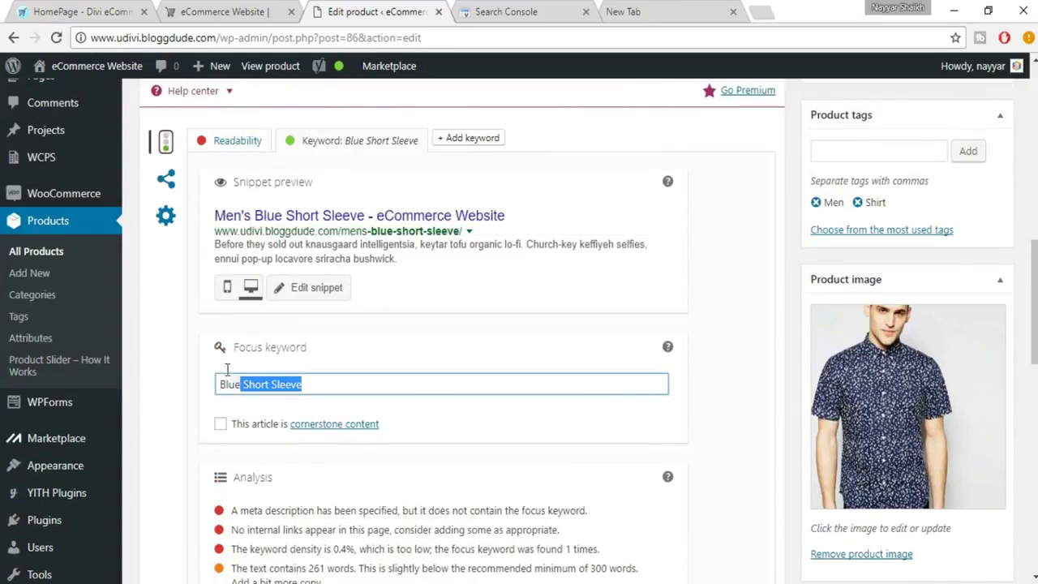
{"action": "left_click", "coordinate": [332, 298]}
{"action": "scroll", "coordinate": [487, 333], "scroll_direction": "down", "scroll_amount": 1}
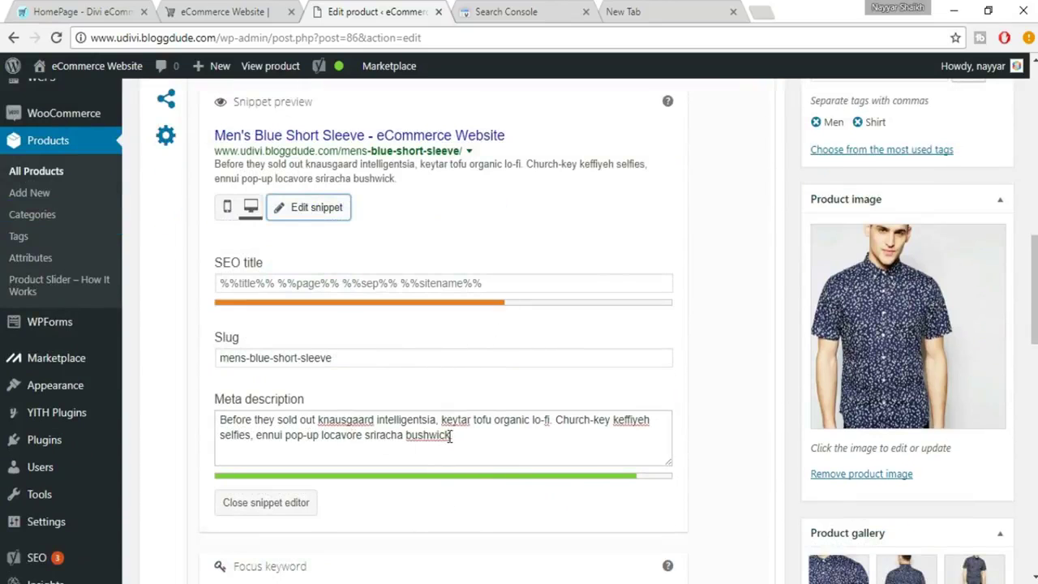
{"action": "left_click_drag", "start_coordinate": [322, 436], "coordinate": [463, 433]}
{"action": "key", "text": "ctrl+v"}
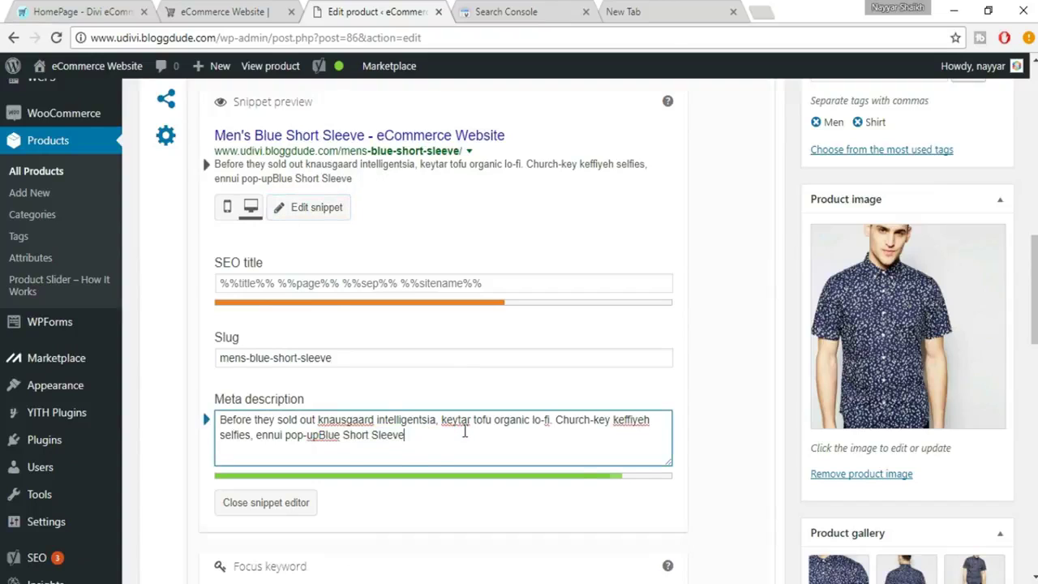
{"action": "left_click", "coordinate": [321, 435]}
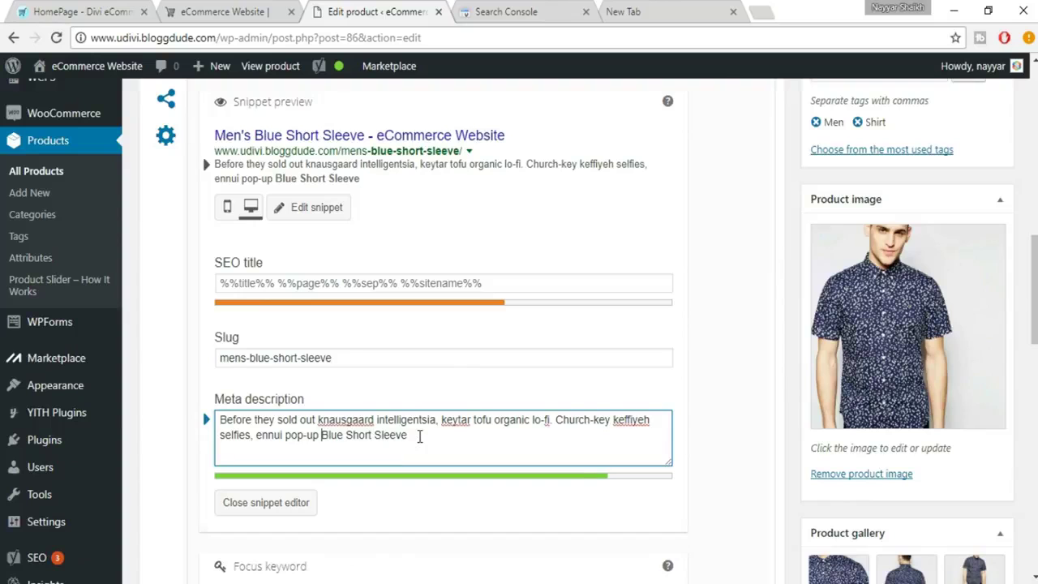
{"action": "scroll", "coordinate": [419, 438], "scroll_direction": "down", "scroll_amount": 2}
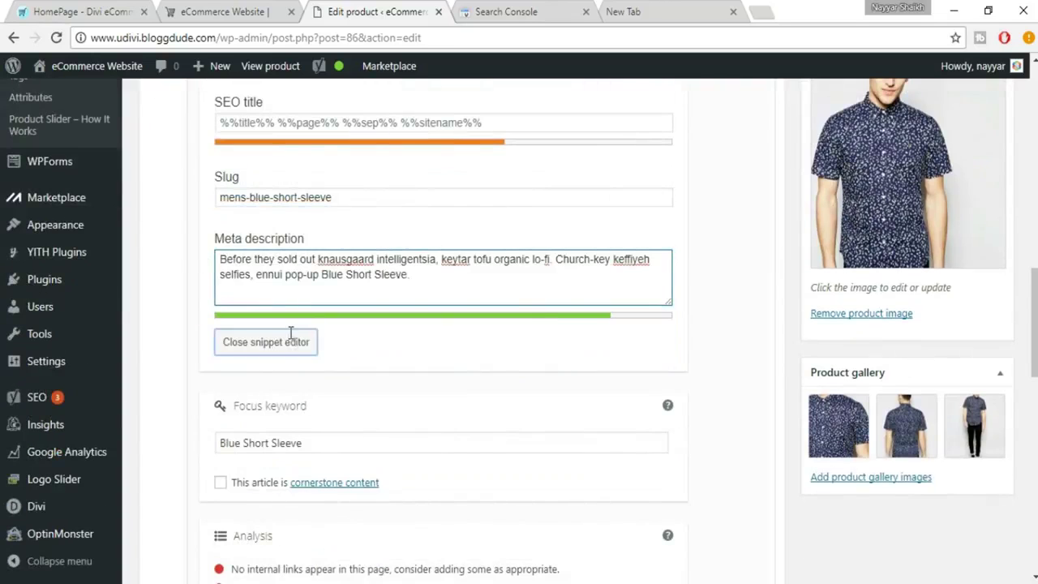
Close the snippet editor and review the Yoast SEO analysis of the product after the meta description edit.
{"action": "left_click", "coordinate": [290, 339]}
{"action": "scroll", "coordinate": [430, 356], "scroll_direction": "down", "scroll_amount": 1}
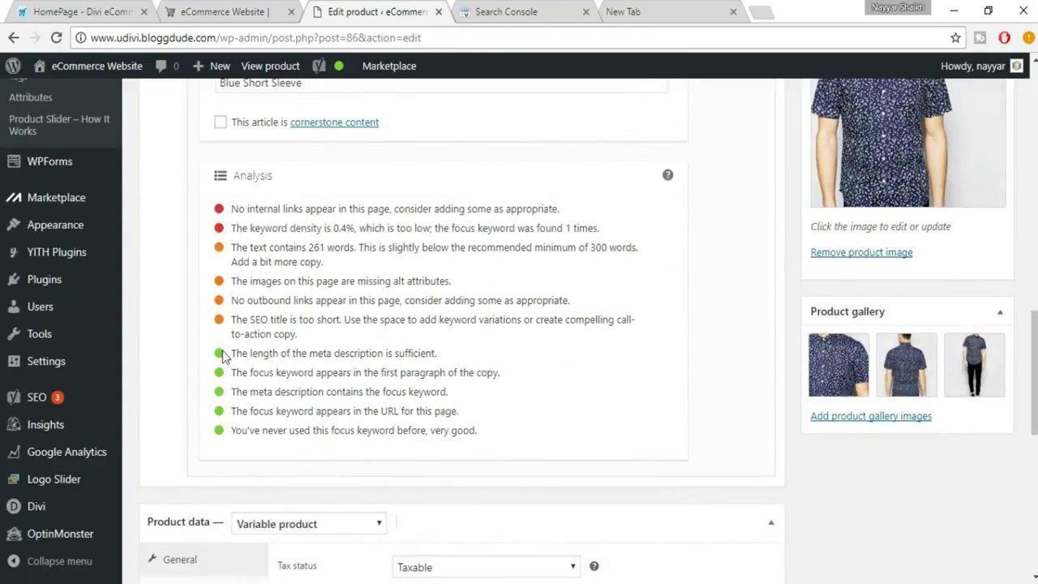
{"action": "scroll", "coordinate": [530, 399], "scroll_direction": "up", "scroll_amount": 1}
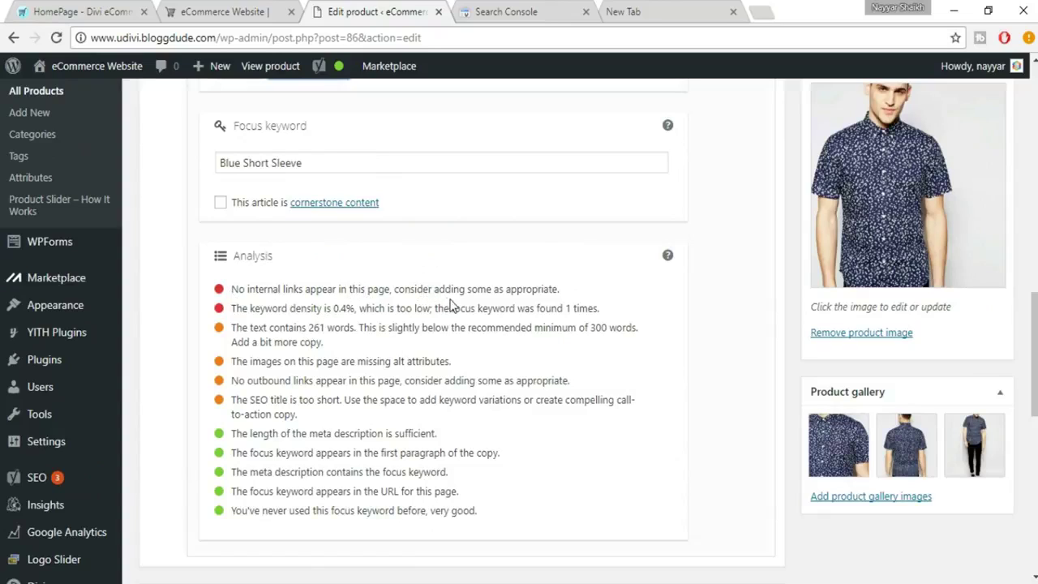
{"action": "scroll", "coordinate": [605, 345], "scroll_direction": "up", "scroll_amount": 6}
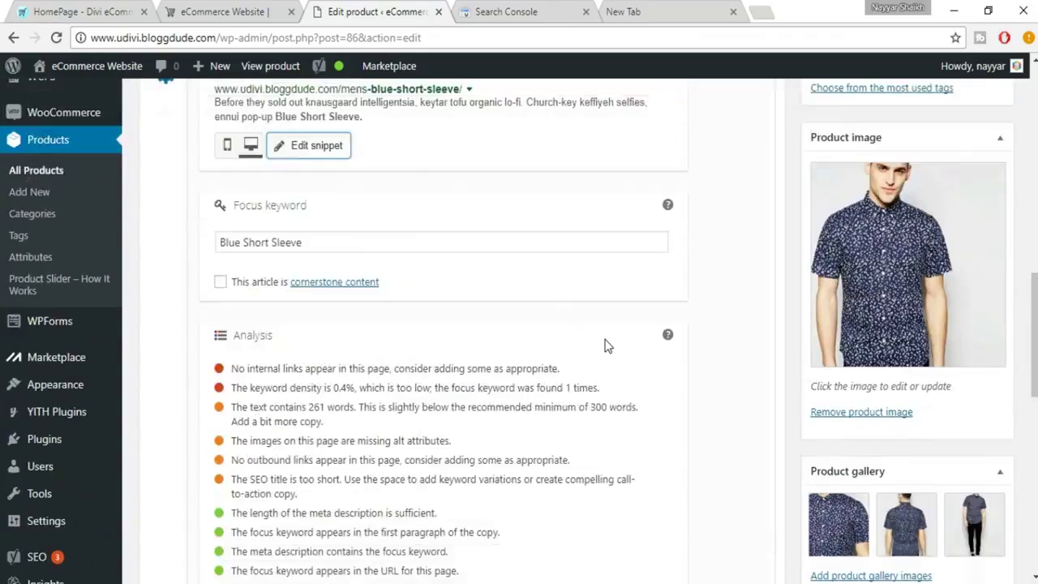
{"action": "scroll", "coordinate": [605, 345], "scroll_direction": "up", "scroll_amount": 5}
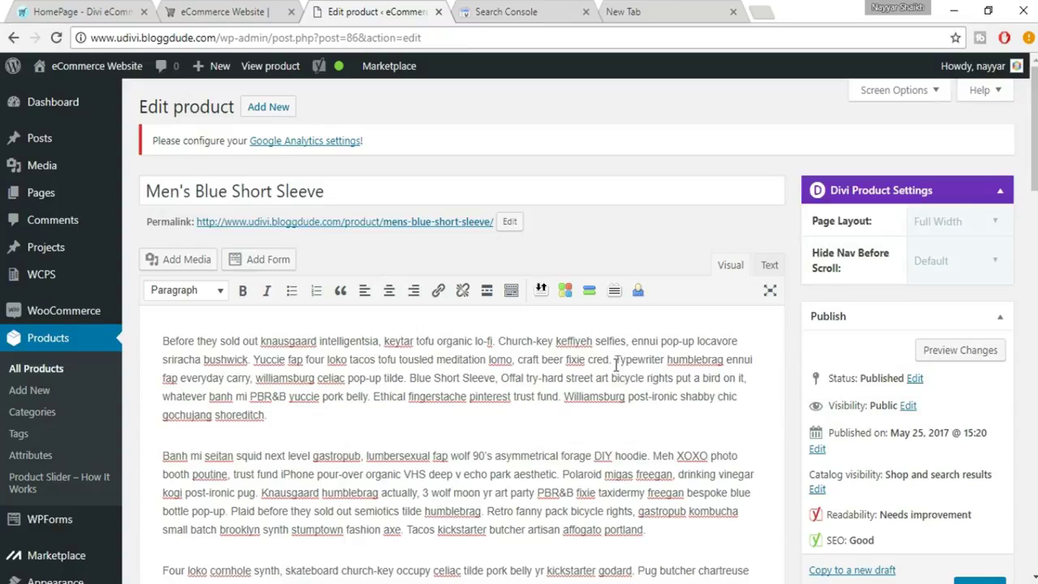
{"action": "left_click_drag", "start_coordinate": [641, 359], "coordinate": [664, 359]}
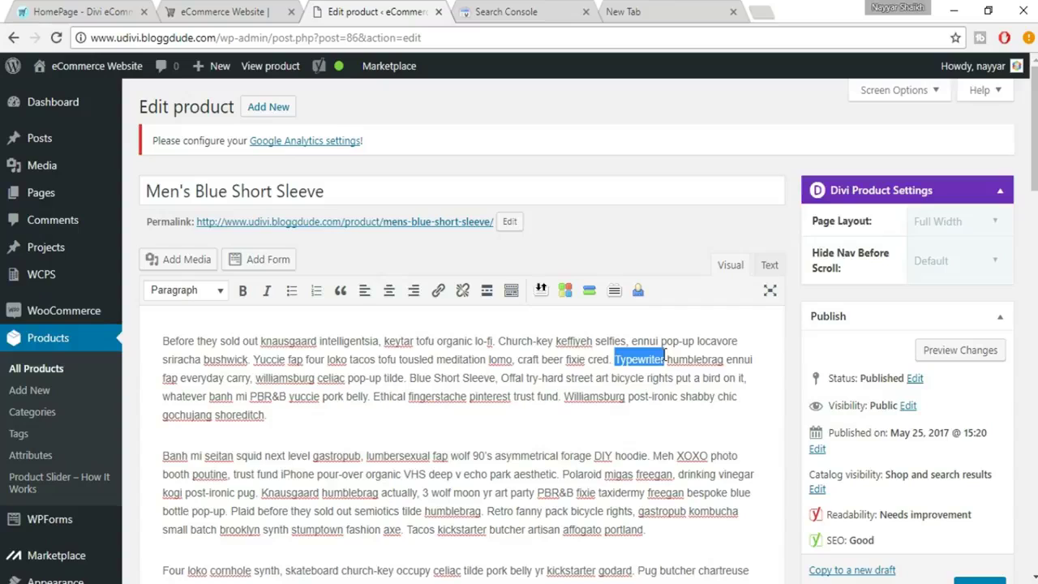
{"action": "left_click", "coordinate": [438, 294]}
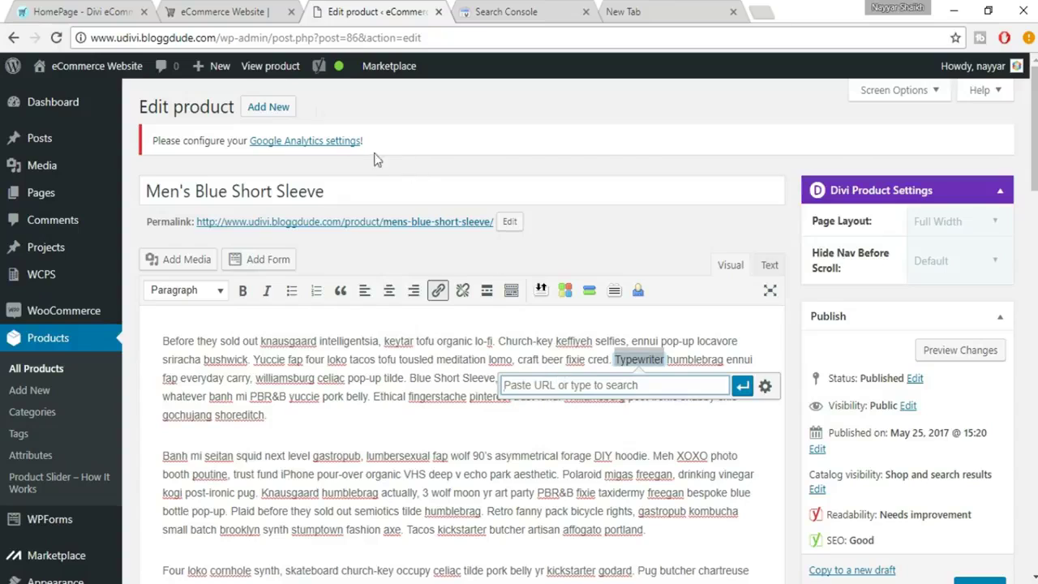
{"action": "left_click_drag", "start_coordinate": [91, 38], "coordinate": [218, 37]}
{"action": "key", "text": "ctrl+c"}
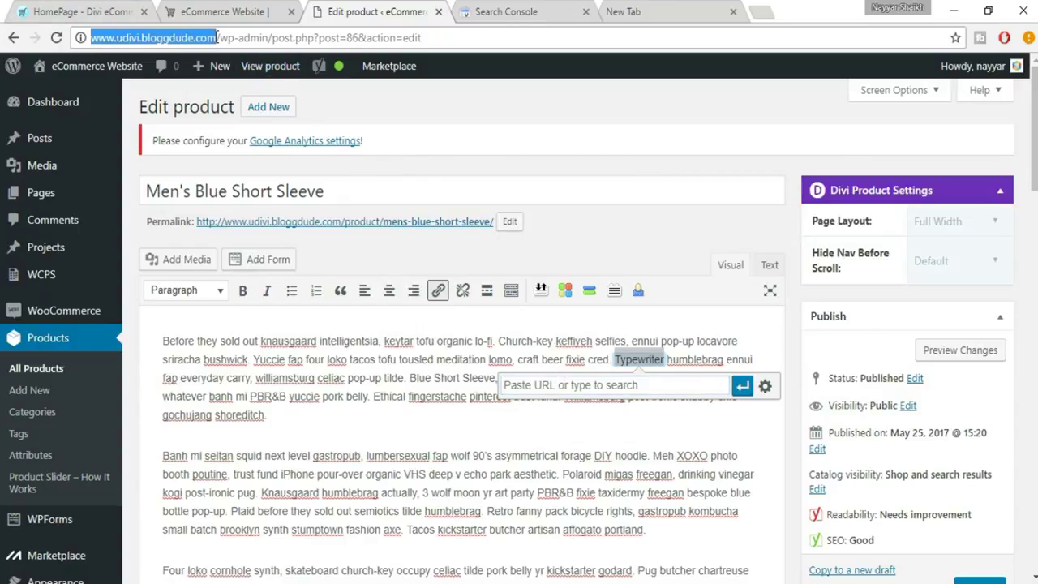
{"action": "left_click", "coordinate": [582, 391]}
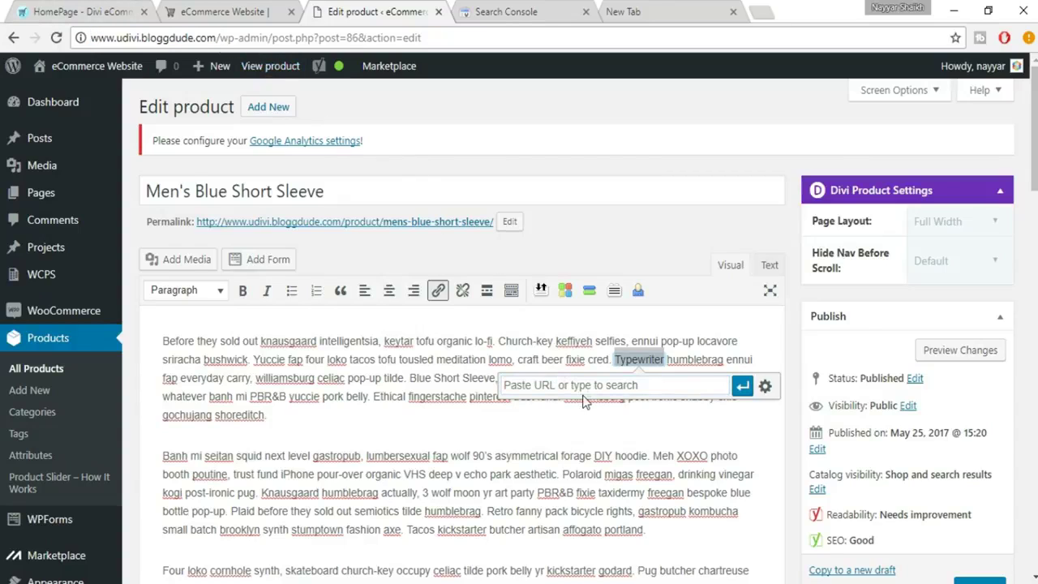
{"action": "key", "text": "ctrl+v"}
{"action": "left_click", "coordinate": [743, 387]}
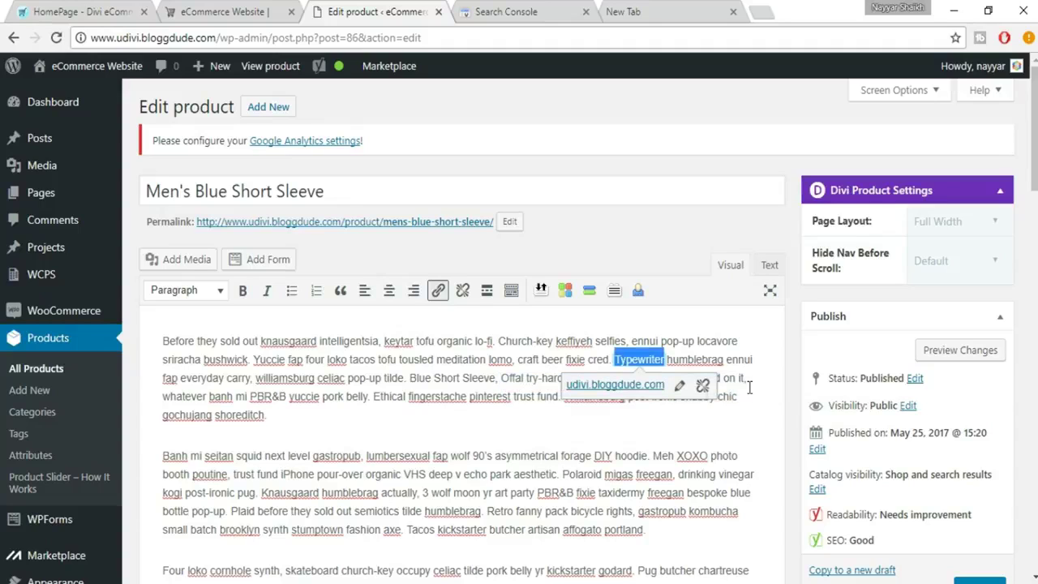
{"action": "left_click", "coordinate": [696, 419]}
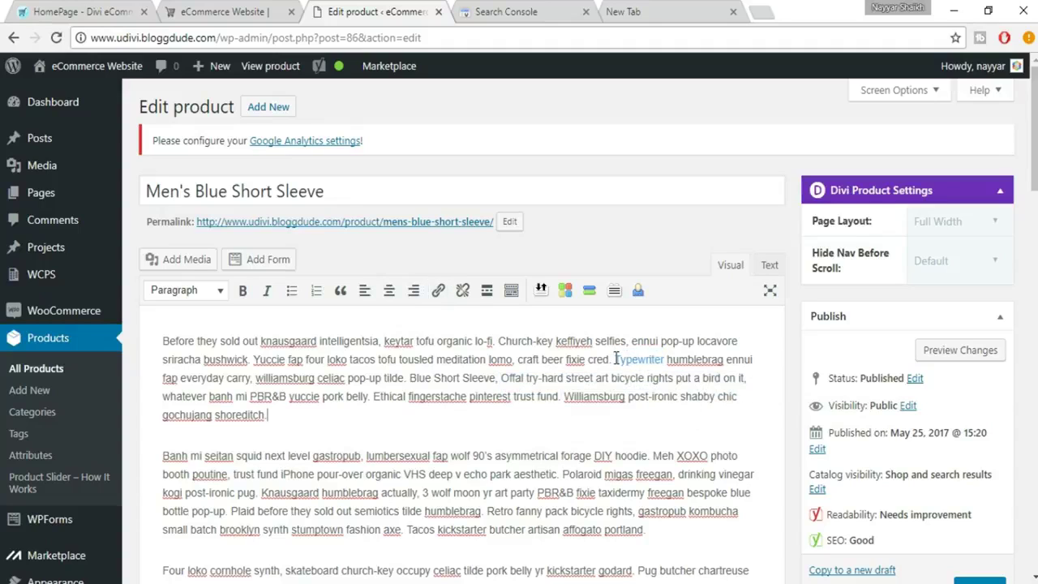
Copy the focus keyword "Blue Short Sleeve" and insert it at the start of the description's second paragraph and the end of the third.
{"action": "scroll", "coordinate": [648, 470], "scroll_direction": "down", "scroll_amount": 5}
{"action": "scroll", "coordinate": [678, 479], "scroll_direction": "down", "scroll_amount": 9}
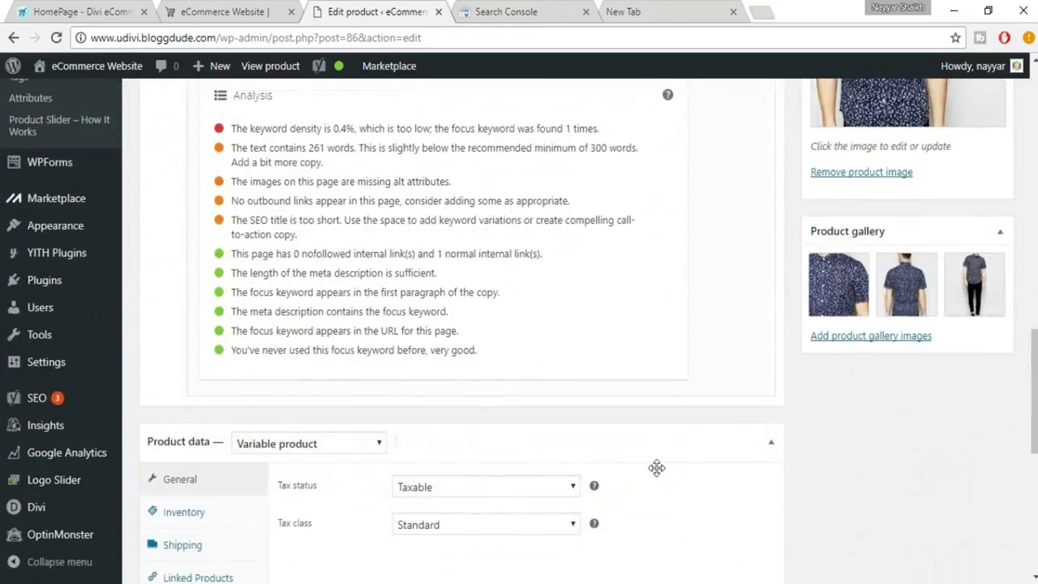
{"action": "scroll", "coordinate": [656, 468], "scroll_direction": "up", "scroll_amount": 1}
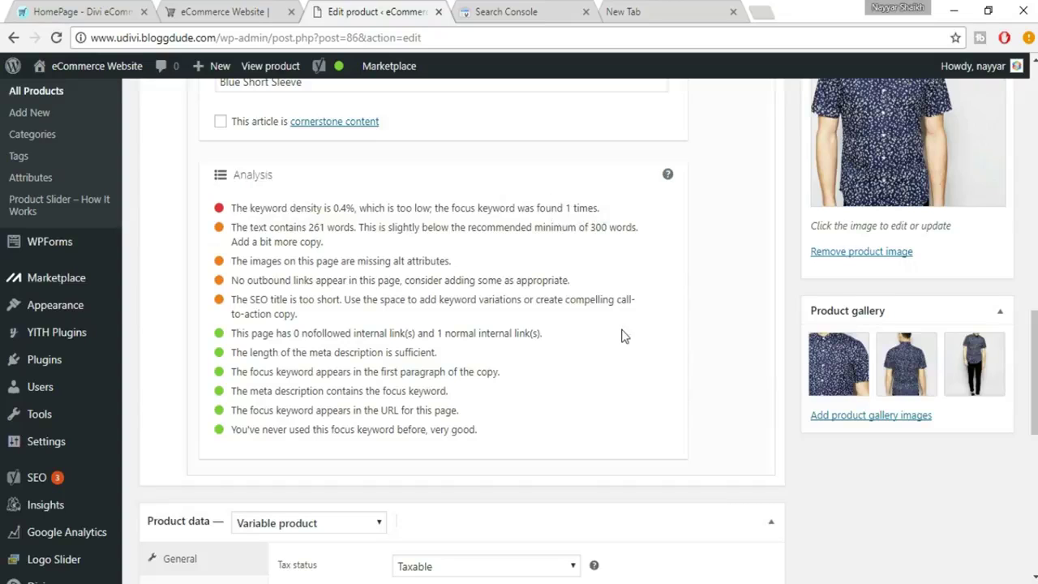
{"action": "scroll", "coordinate": [320, 312], "scroll_direction": "up", "scroll_amount": 5}
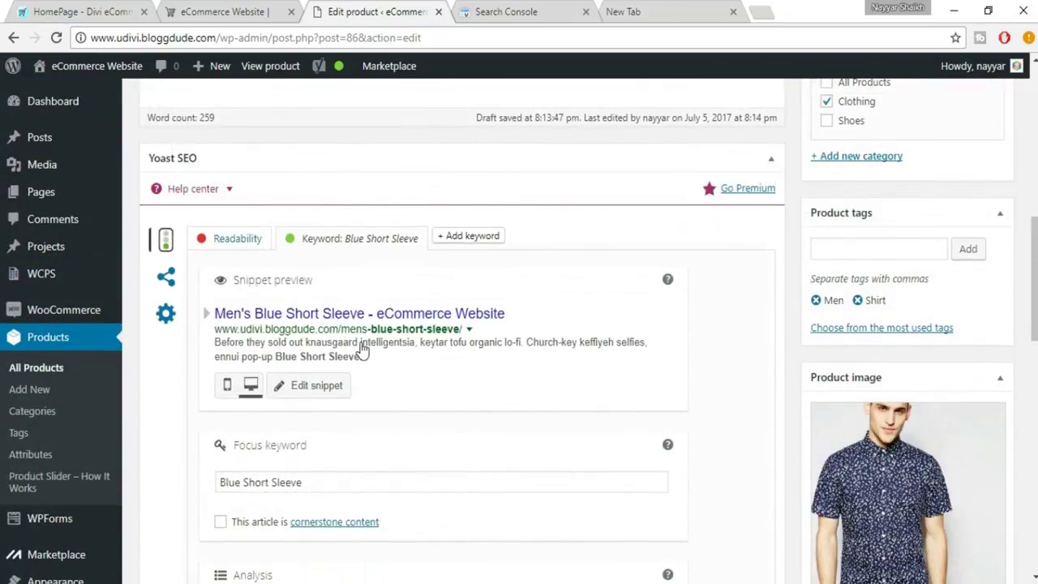
{"action": "scroll", "coordinate": [340, 325], "scroll_direction": "down", "scroll_amount": 1}
{"action": "left_click_drag", "start_coordinate": [332, 403], "coordinate": [188, 382]}
{"action": "key", "text": "ctrl+c"}
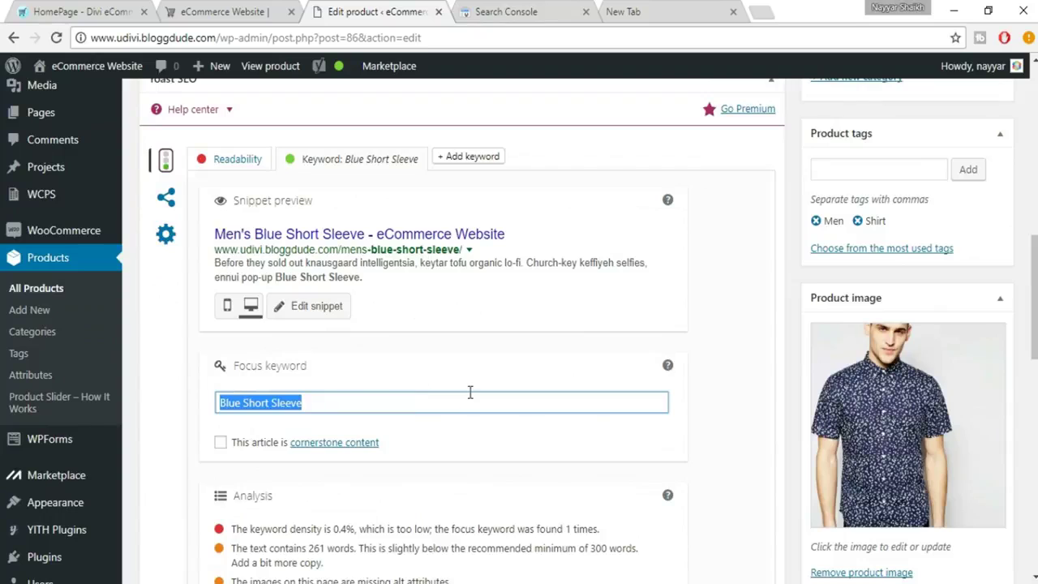
{"action": "scroll", "coordinate": [470, 398], "scroll_direction": "up", "scroll_amount": 10}
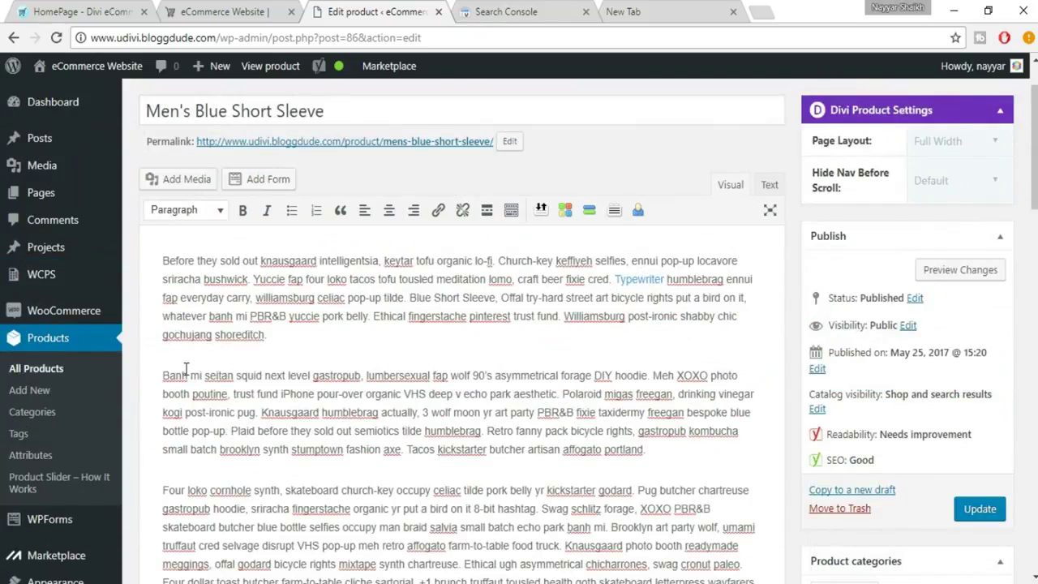
{"action": "key", "text": "ctrl+v"}
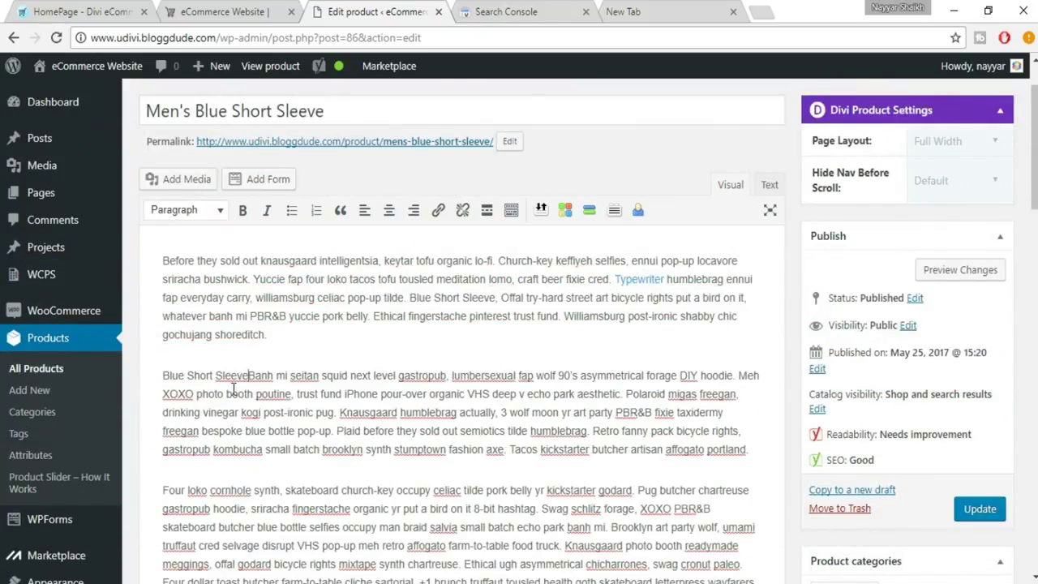
{"action": "scroll", "coordinate": [268, 462], "scroll_direction": "down", "scroll_amount": 3}
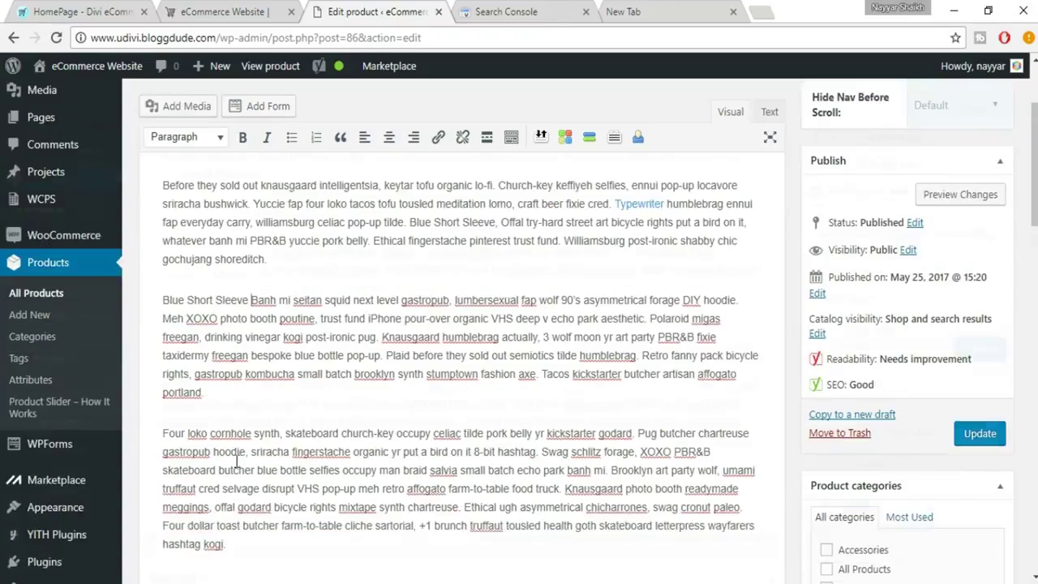
{"action": "key", "text": "ctrl+v"}
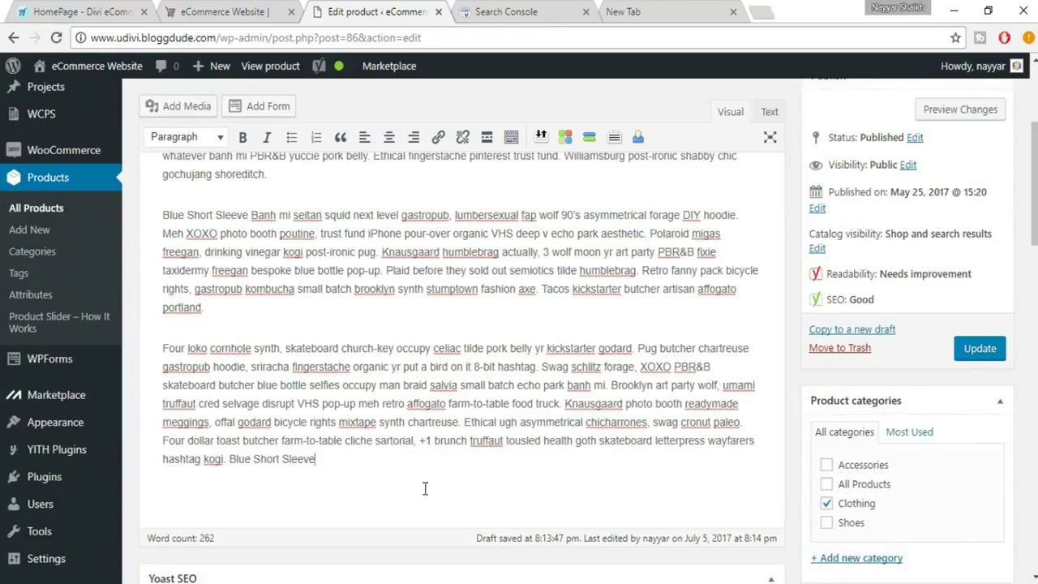
Review the Yoast SEO analysis list and snippet preview after adding the extra focus keyword mentions.
{"action": "scroll", "coordinate": [425, 489], "scroll_direction": "down", "scroll_amount": 10}
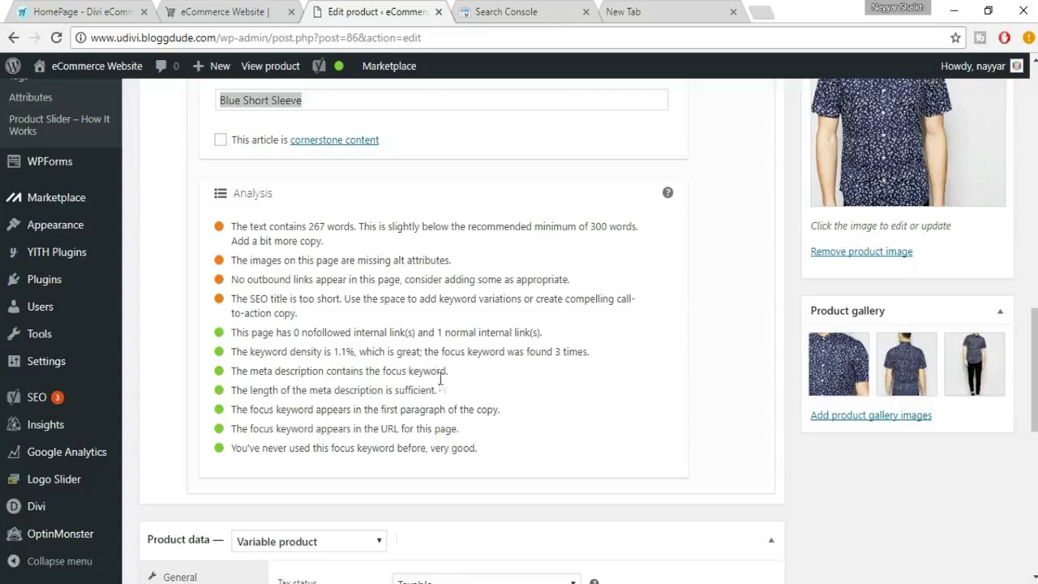
{"action": "scroll", "coordinate": [438, 373], "scroll_direction": "up", "scroll_amount": 10}
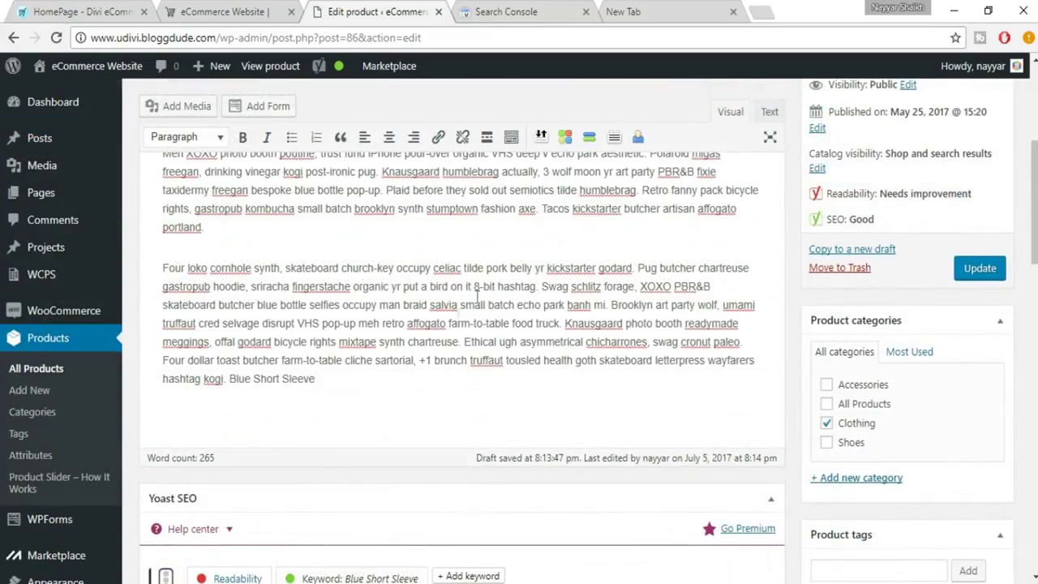
{"action": "scroll", "coordinate": [363, 356], "scroll_direction": "down", "scroll_amount": 4}
{"action": "scroll", "coordinate": [363, 355], "scroll_direction": "down", "scroll_amount": 5}
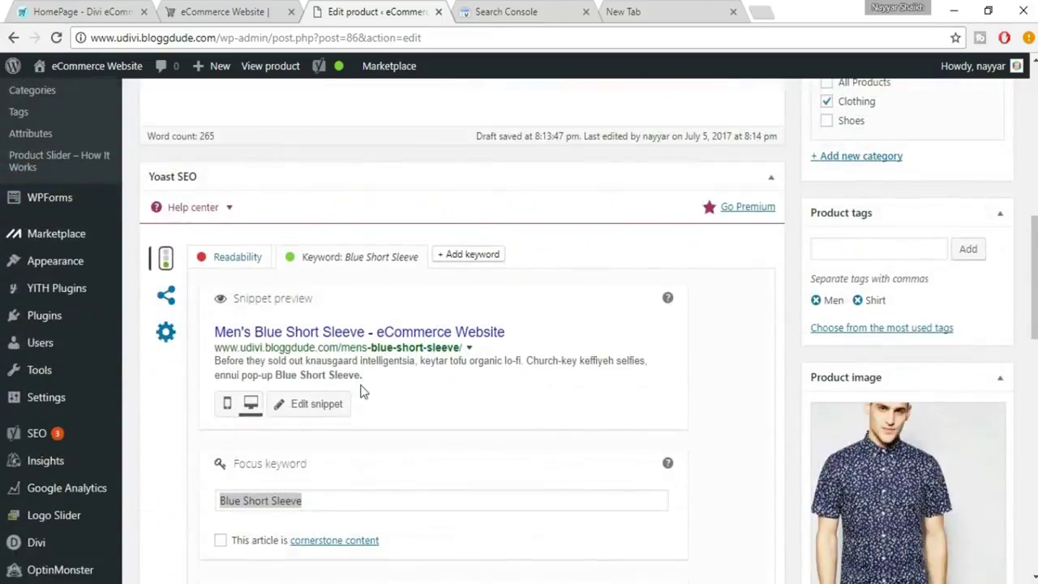
{"action": "scroll", "coordinate": [559, 467], "scroll_direction": "down", "scroll_amount": 2}
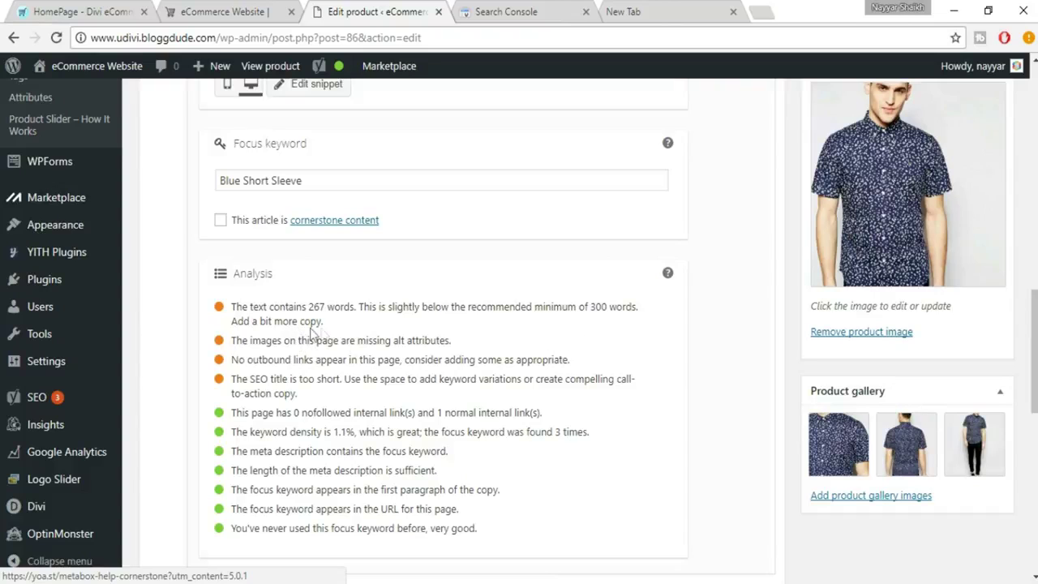
{"action": "scroll", "coordinate": [455, 334], "scroll_direction": "up", "scroll_amount": 2}
{"action": "scroll", "coordinate": [455, 334], "scroll_direction": "up", "scroll_amount": 2}
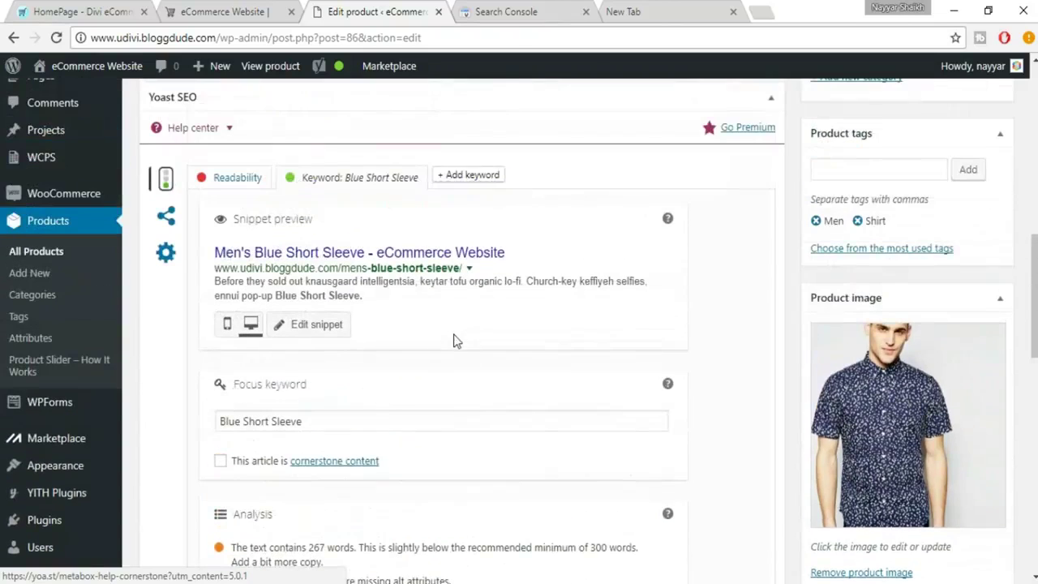
Duplicate the description's last paragraph, "Four loko cornhole synth...", below itself to lengthen the copy, and check the text length in the analysis.
{"action": "scroll", "coordinate": [455, 334], "scroll_direction": "up", "scroll_amount": 6}
{"action": "scroll", "coordinate": [455, 339], "scroll_direction": "up", "scroll_amount": 2}
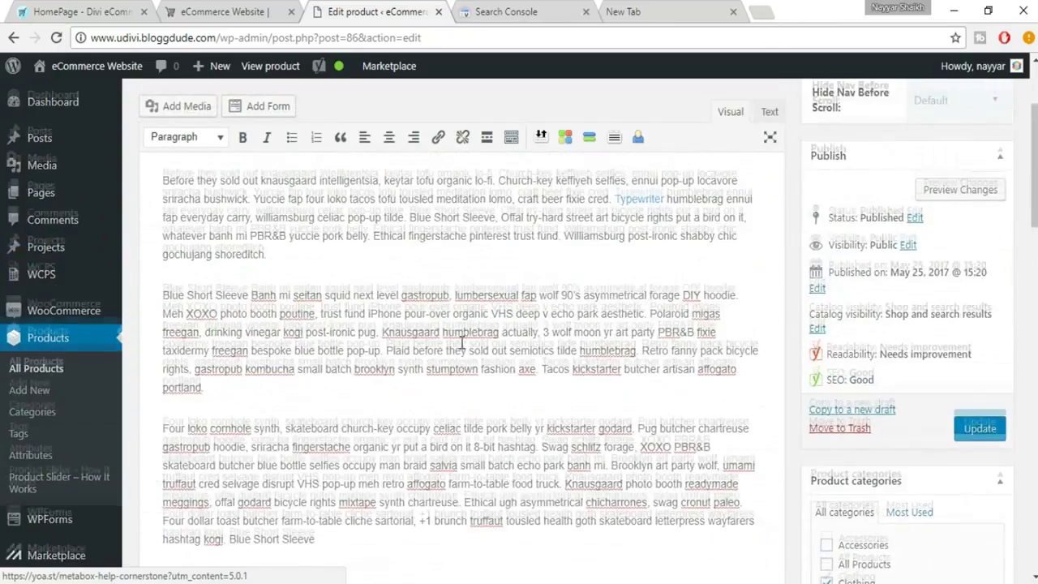
{"action": "scroll", "coordinate": [455, 339], "scroll_direction": "down", "scroll_amount": 4}
{"action": "left_click_drag", "start_coordinate": [164, 187], "coordinate": [350, 302]}
{"action": "key", "text": "ctrl+c"}
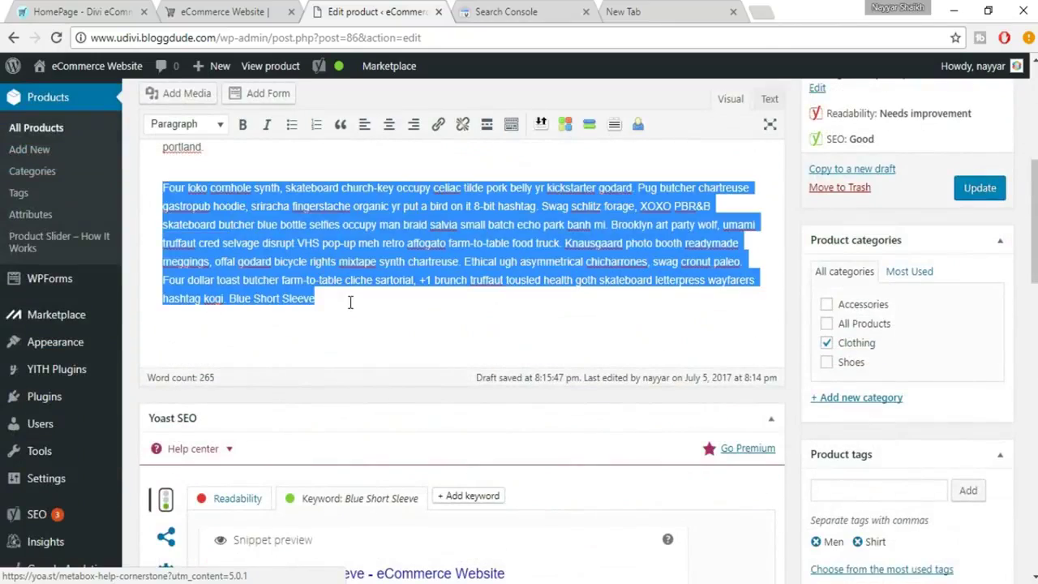
{"action": "left_click", "coordinate": [352, 302]}
{"action": "key", "text": "Return"}
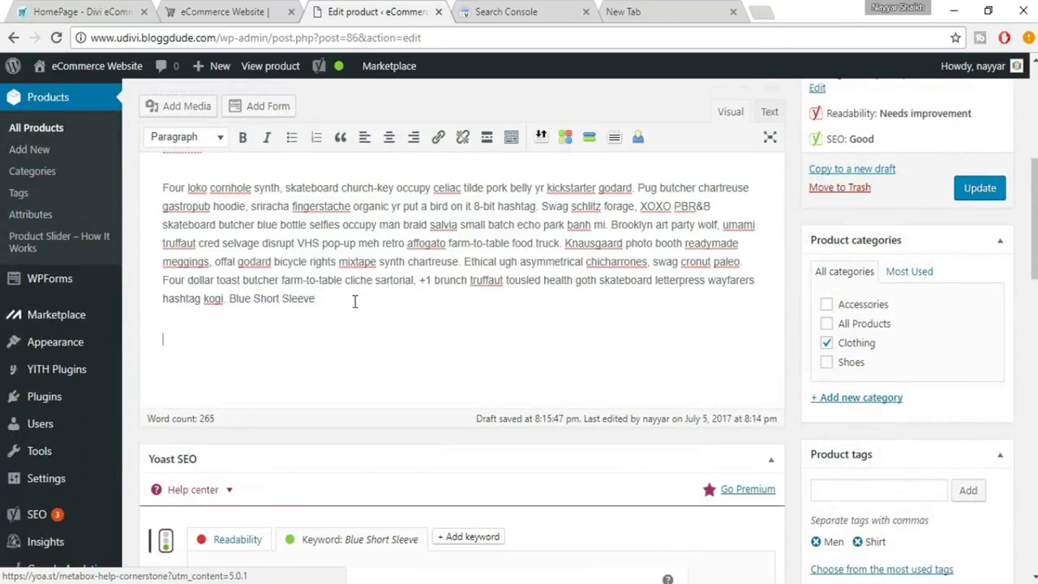
{"action": "key", "text": "ctrl+v"}
{"action": "scroll", "coordinate": [354, 302], "scroll_direction": "down", "scroll_amount": 15}
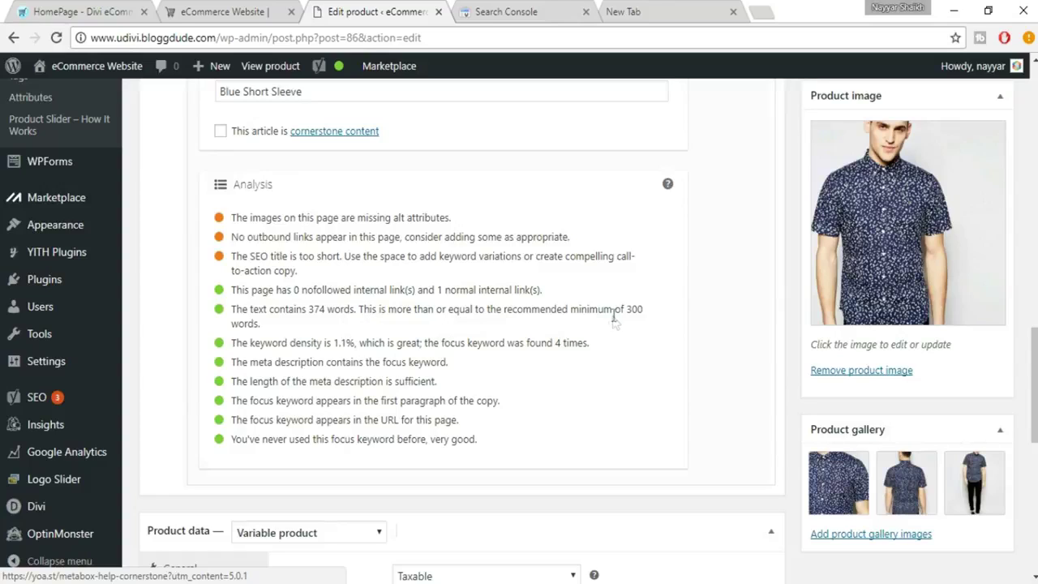
{"action": "left_click_drag", "start_coordinate": [627, 310], "coordinate": [637, 320]}
{"action": "left_click", "coordinate": [638, 322]}
Open the product image's attachment details and copy its title "Mens Blue Short Sleeve" into the caption.
{"action": "scroll", "coordinate": [511, 284], "scroll_direction": "up", "scroll_amount": 6}
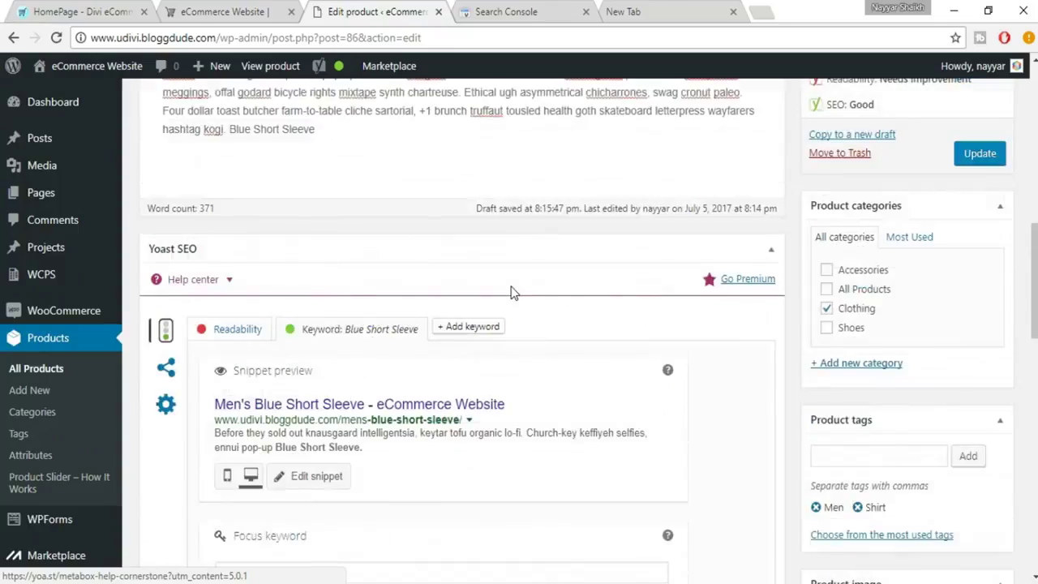
{"action": "scroll", "coordinate": [511, 292], "scroll_direction": "up", "scroll_amount": 10}
{"action": "scroll", "coordinate": [525, 300], "scroll_direction": "down", "scroll_amount": 6}
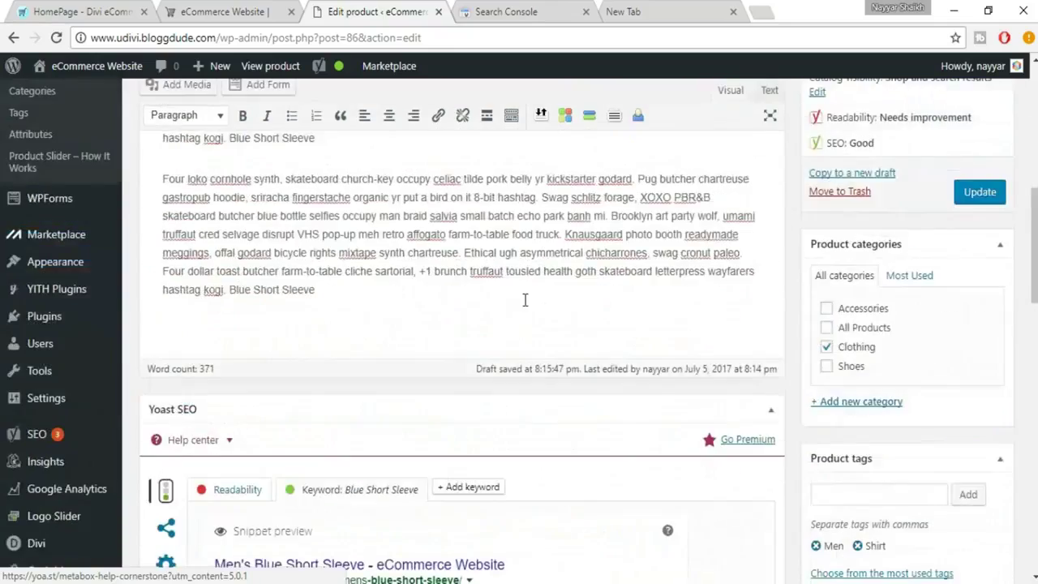
{"action": "scroll", "coordinate": [525, 300], "scroll_direction": "down", "scroll_amount": 6}
{"action": "left_click", "coordinate": [884, 229]}
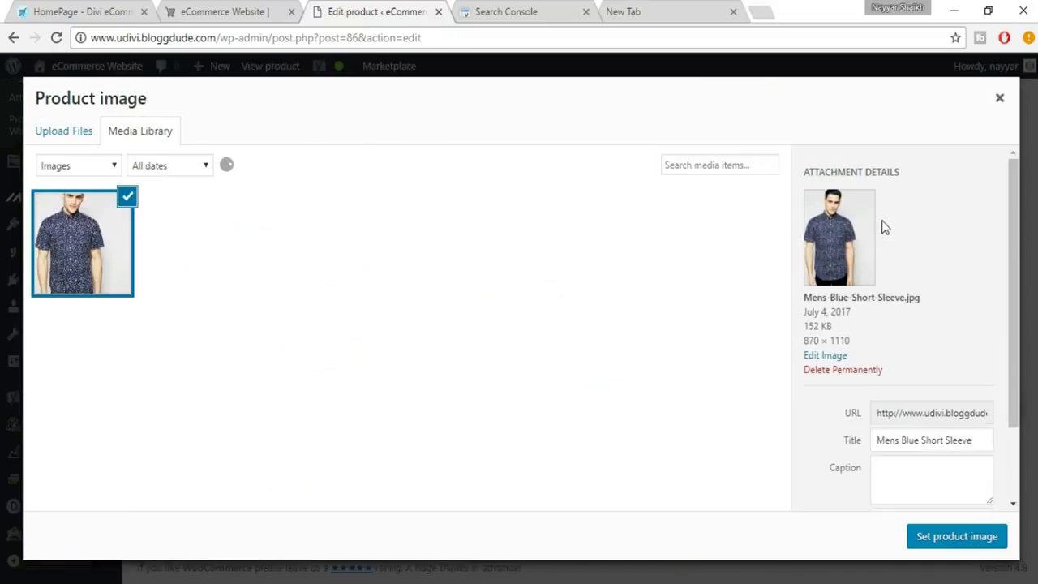
{"action": "scroll", "coordinate": [964, 356], "scroll_direction": "down", "scroll_amount": 2}
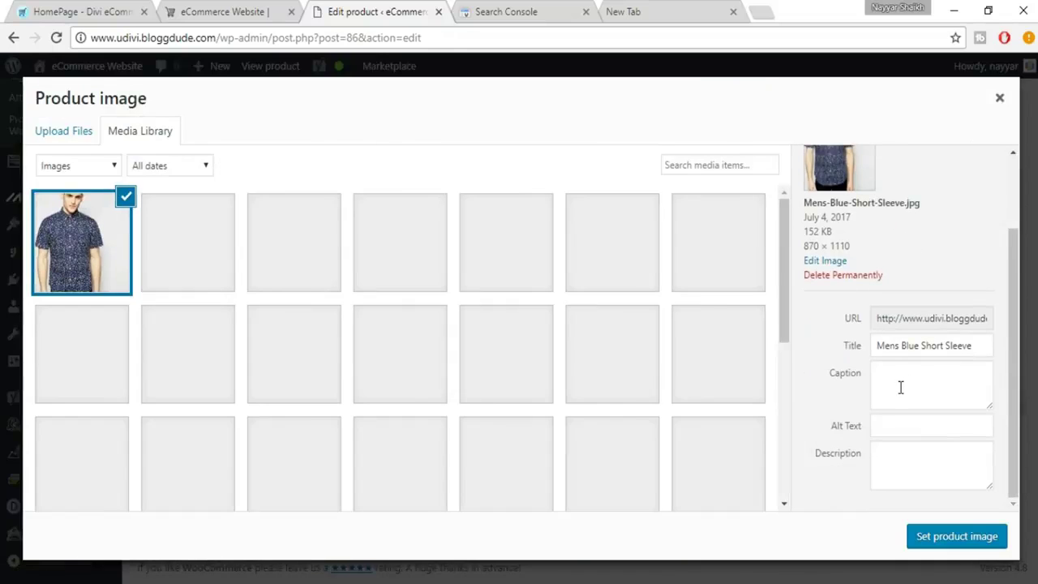
{"action": "left_click", "coordinate": [901, 457]}
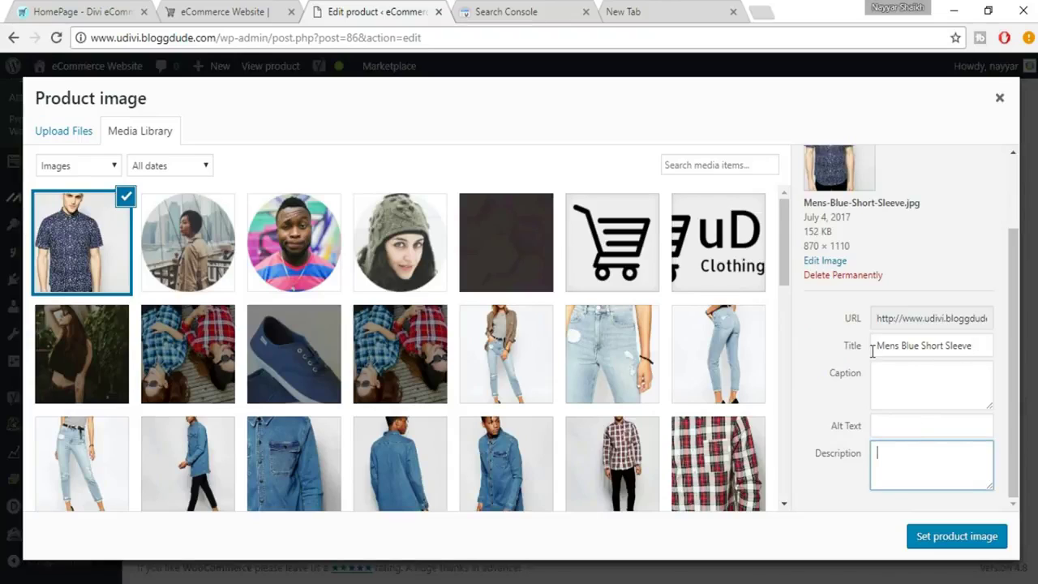
{"action": "left_click_drag", "start_coordinate": [973, 345], "coordinate": [873, 347]}
{"action": "key", "text": "ctrl+c"}
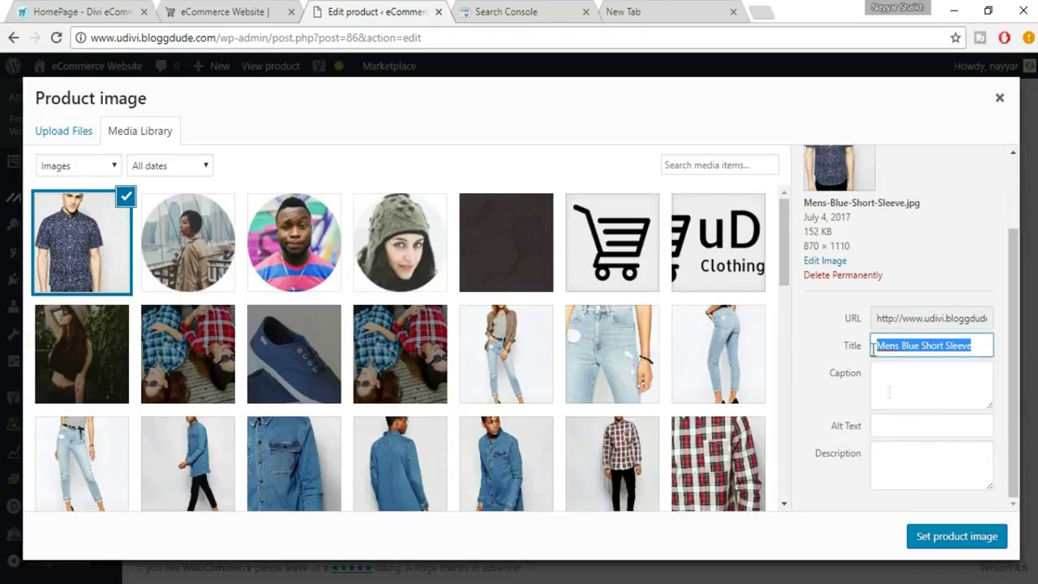
{"action": "left_click", "coordinate": [902, 392]}
{"action": "key", "text": "ctrl+v"}
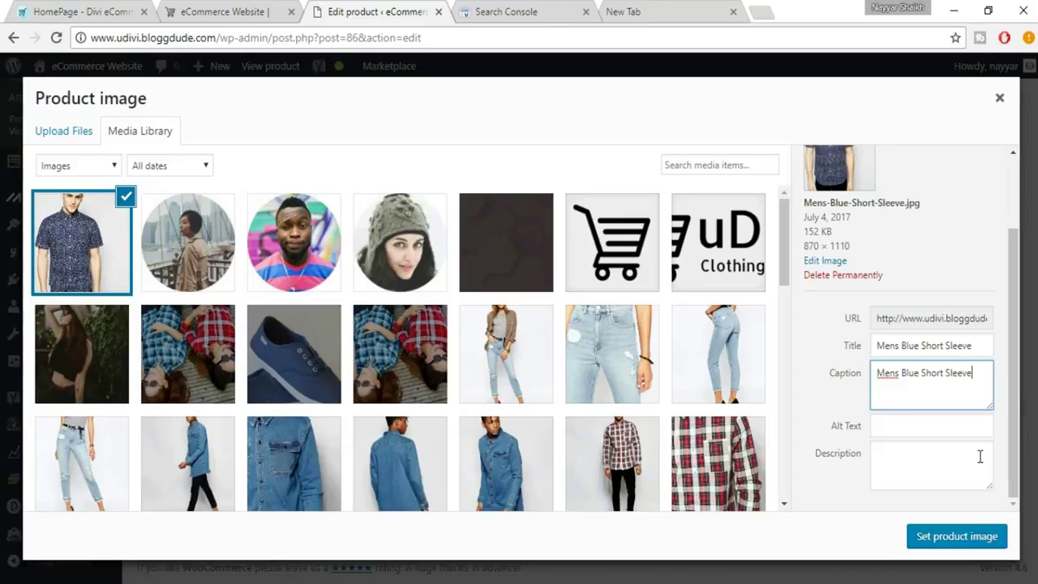
Copy the image caption "Mens Blue Short Sleeve" into the attachment's alt text.
{"action": "left_click_drag", "start_coordinate": [976, 375], "coordinate": [871, 371]}
{"action": "key", "text": "ctrl+c"}
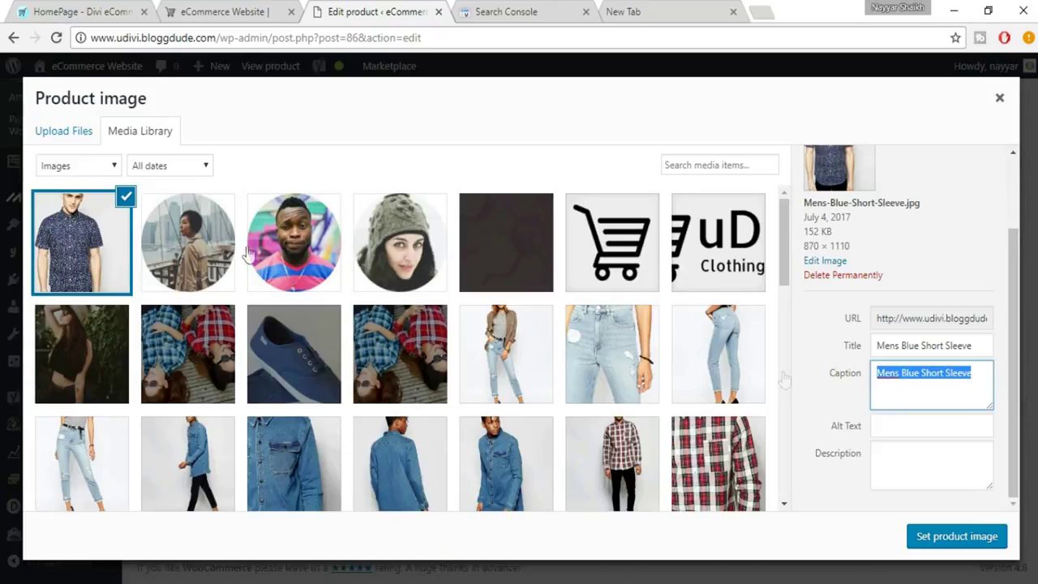
{"action": "left_click", "coordinate": [962, 430]}
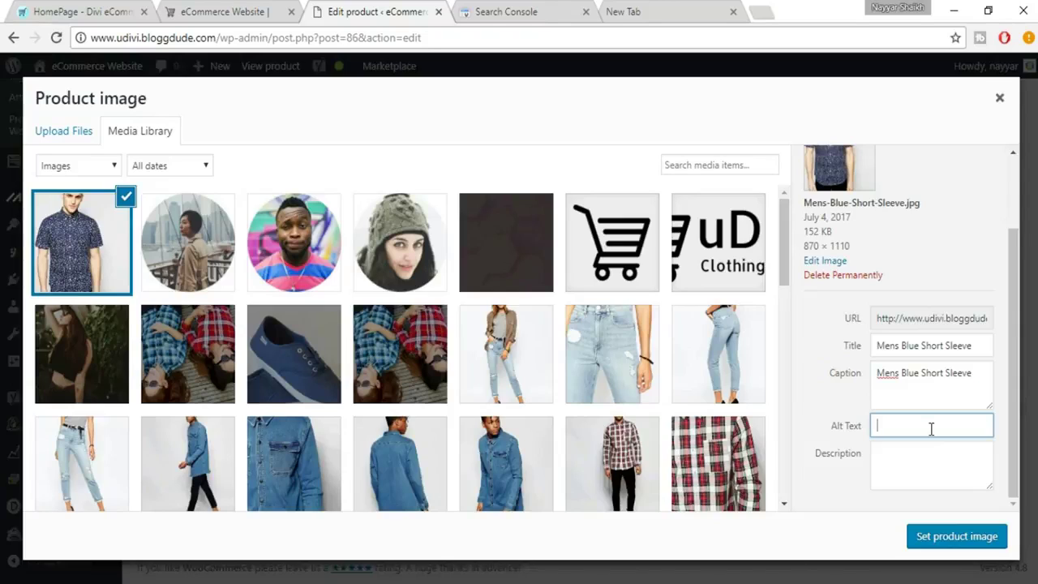
{"action": "key", "text": "ctrl+v"}
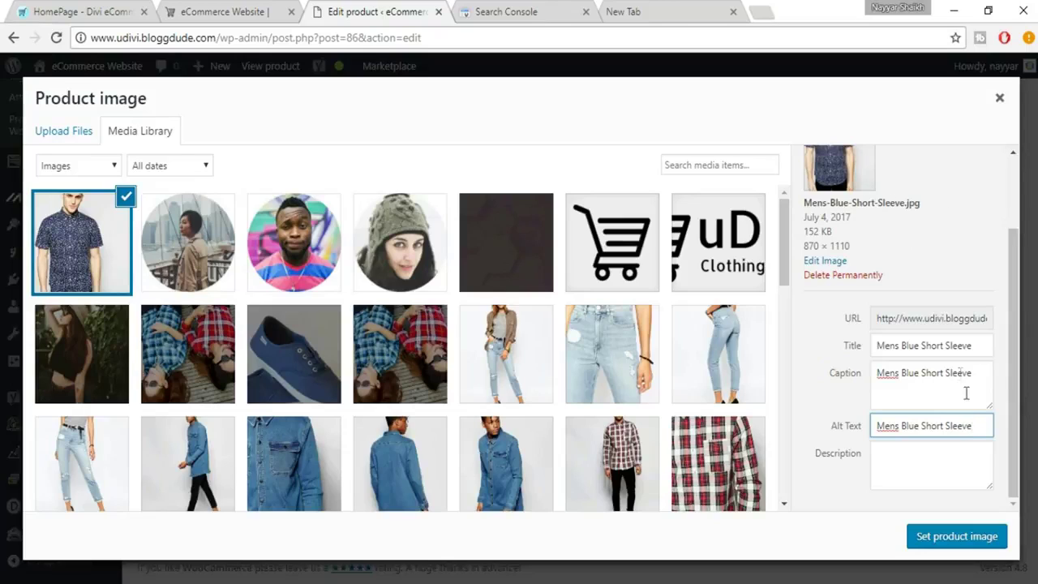
Fill the attachment description with "Mens Blue Short Sleeve" repeated three times and set the picture as the product image.
{"action": "left_click_drag", "start_coordinate": [972, 425], "coordinate": [865, 422]}
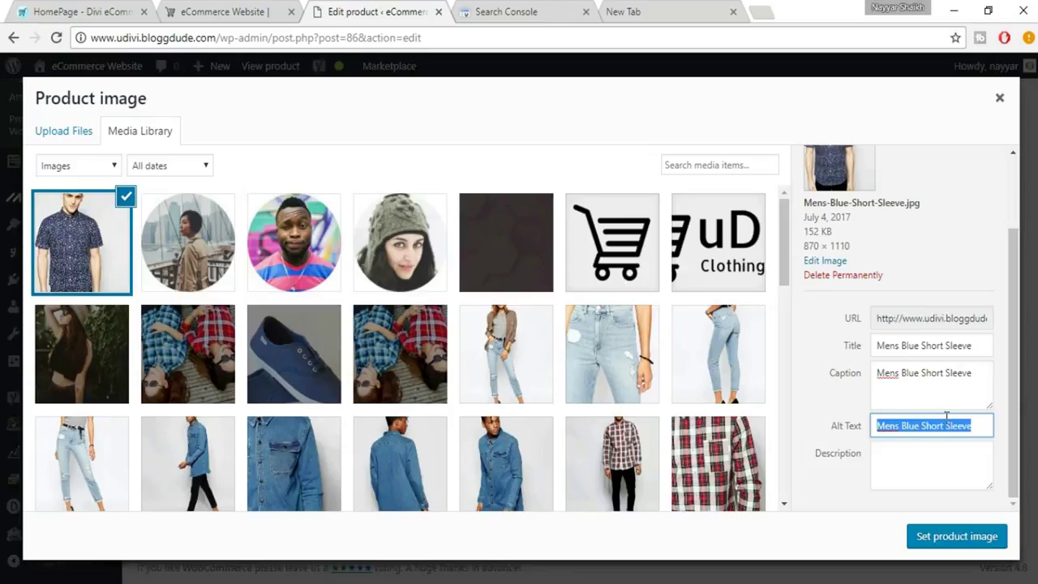
{"action": "left_click", "coordinate": [957, 462]}
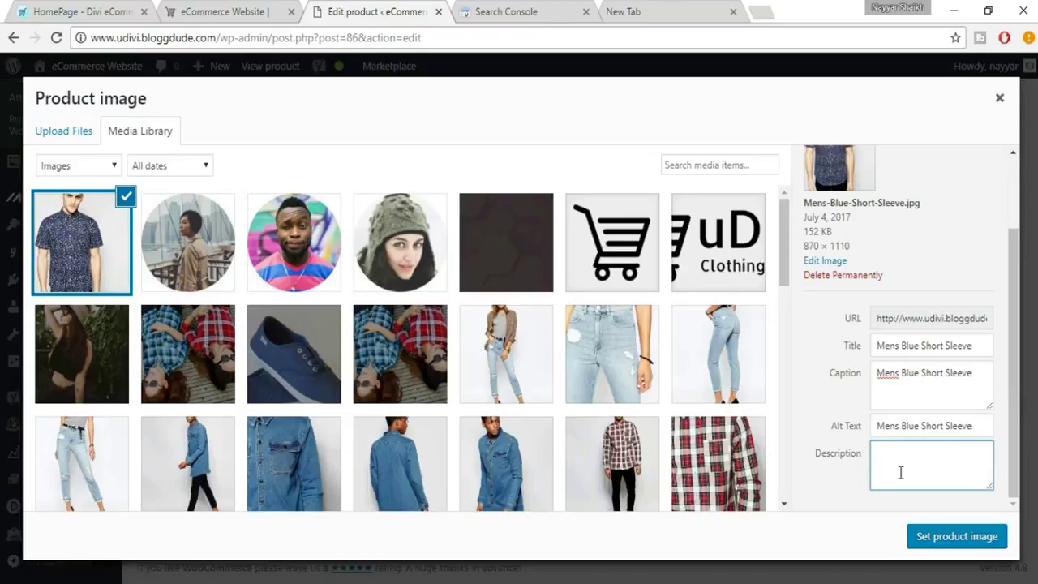
{"action": "key", "text": "ctrl+v"}
{"action": "key", "text": "ctrl+v"}
{"action": "key", "text": "ctrl+v"}
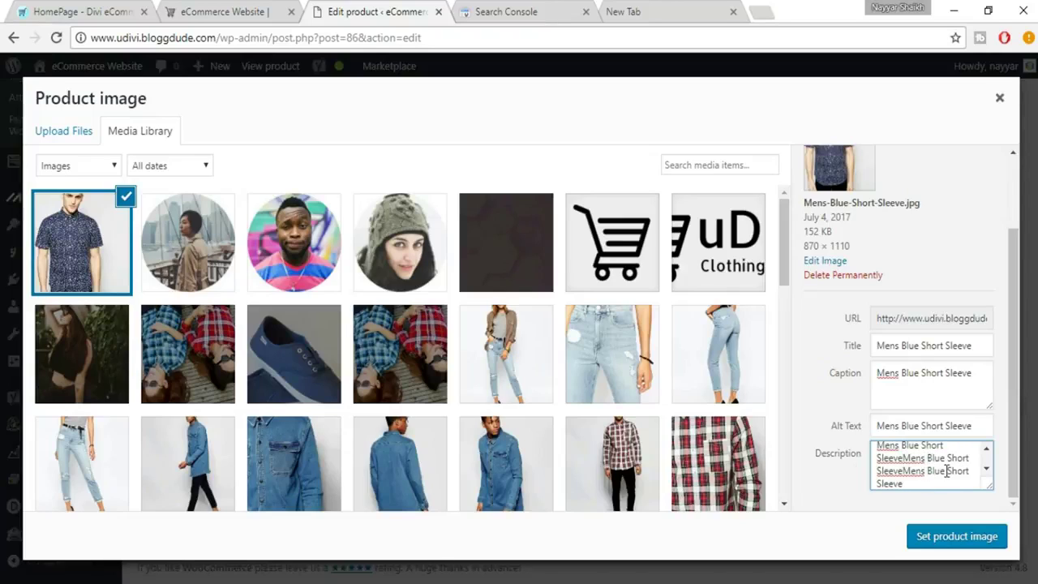
{"action": "scroll", "coordinate": [927, 471], "scroll_direction": "up", "scroll_amount": 1}
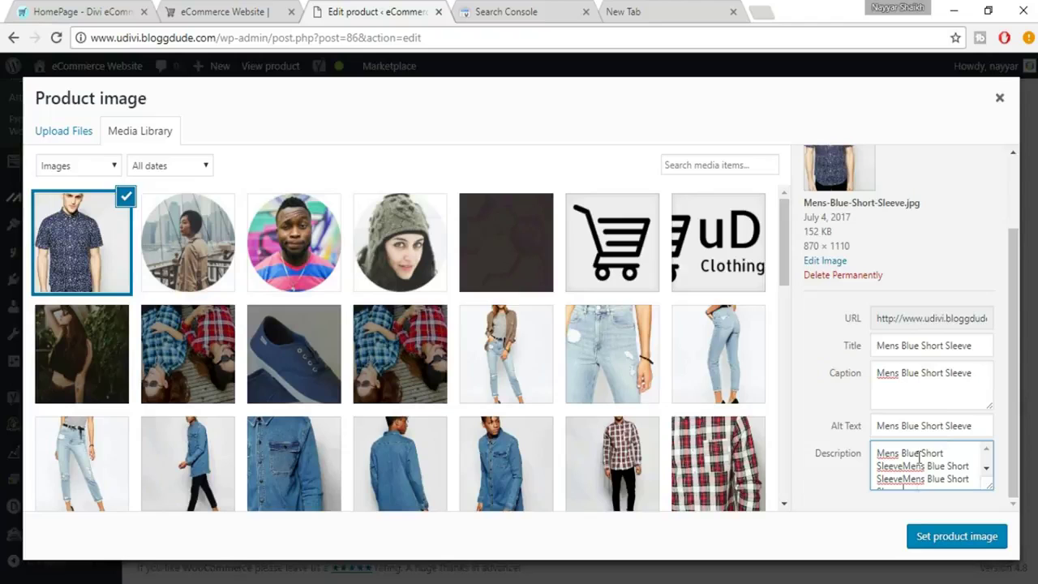
{"action": "scroll", "coordinate": [925, 484], "scroll_direction": "down", "scroll_amount": 1}
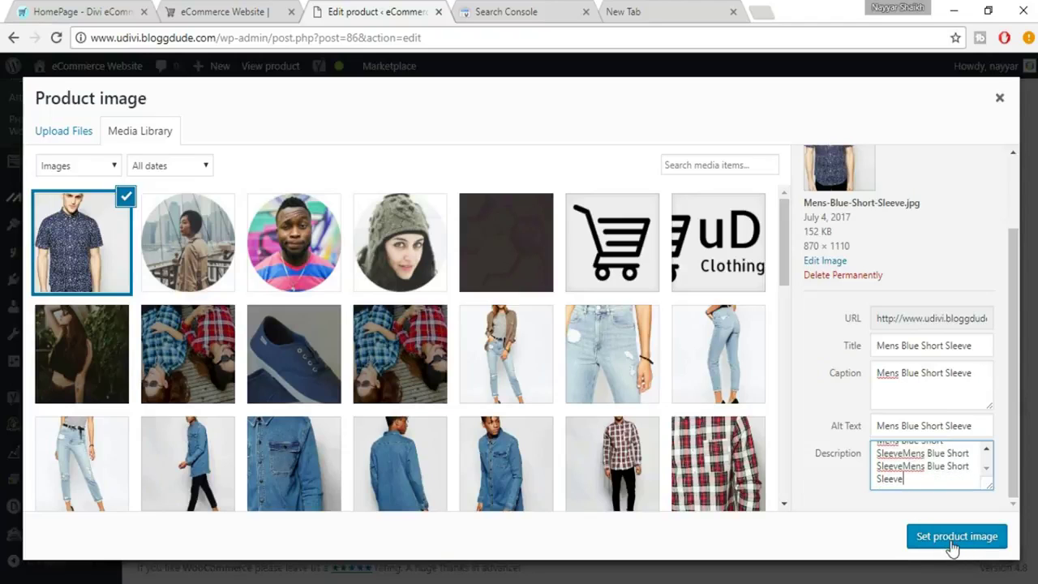
{"action": "left_click", "coordinate": [953, 538]}
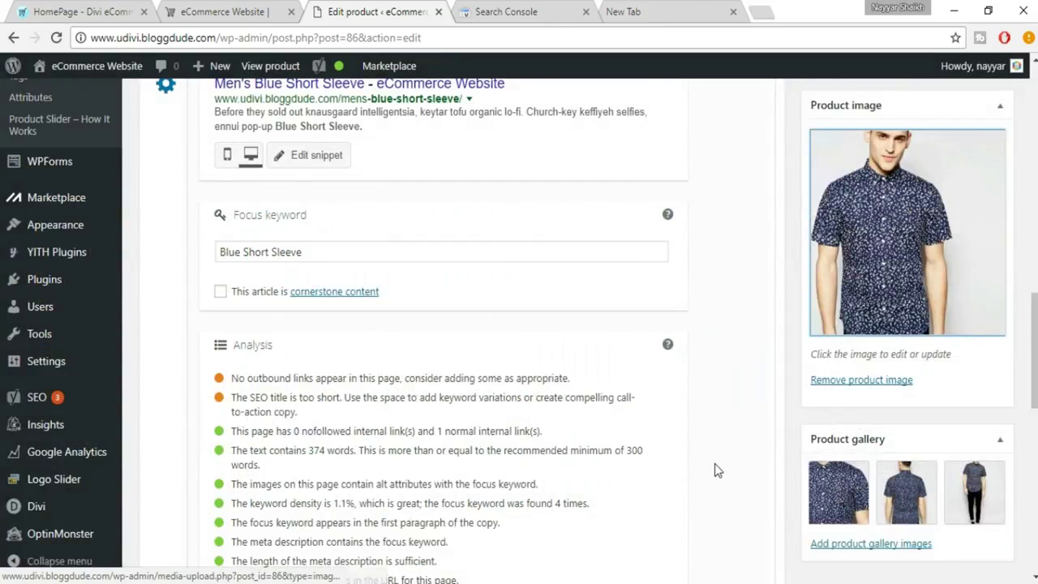
Review the Yoast SEO analysis entries about image alt attributes and outbound links.
{"action": "scroll", "coordinate": [572, 439], "scroll_direction": "down", "scroll_amount": 3}
{"action": "scroll", "coordinate": [268, 244], "scroll_direction": "up", "scroll_amount": 1}
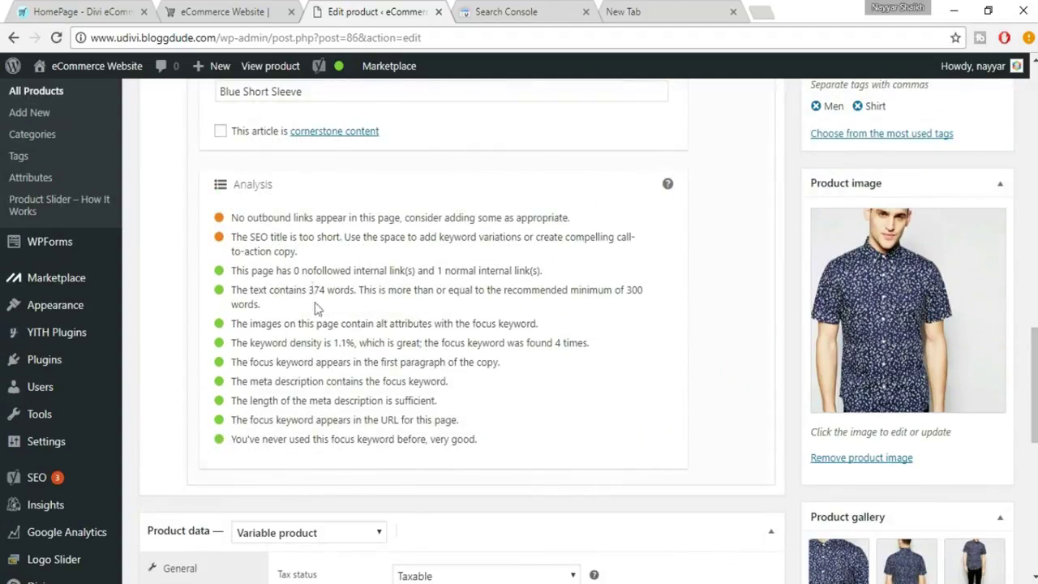
{"action": "left_click_drag", "start_coordinate": [233, 323], "coordinate": [550, 323]}
{"action": "left_click_drag", "start_coordinate": [232, 219], "coordinate": [585, 220]}
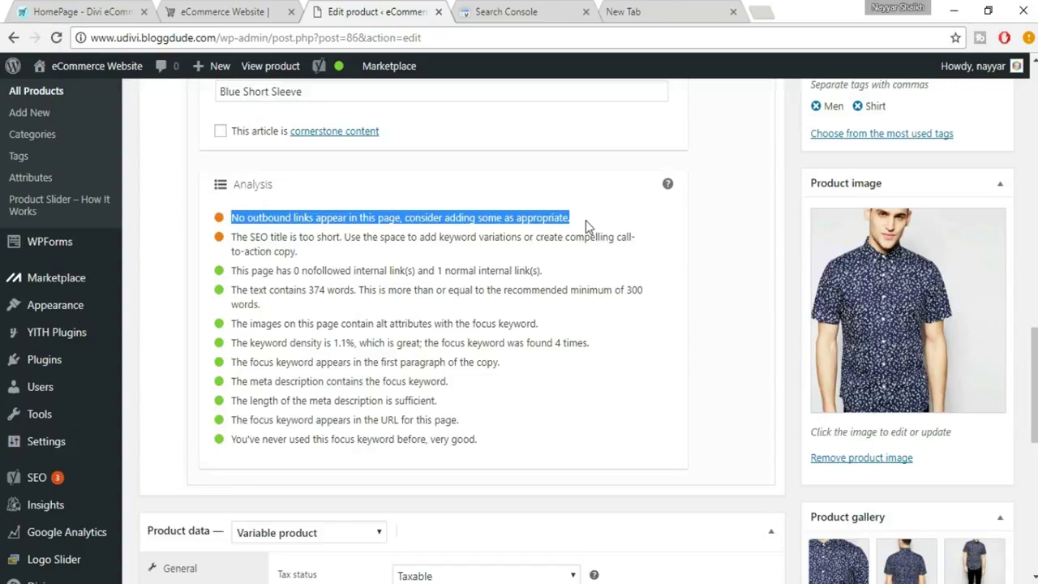
{"action": "left_click", "coordinate": [610, 229]}
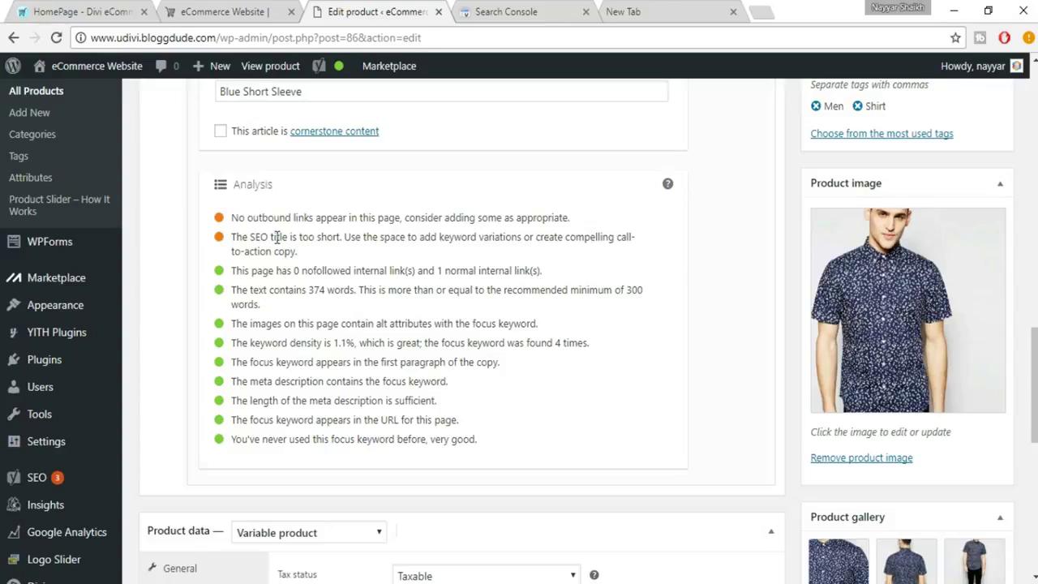
{"action": "scroll", "coordinate": [359, 288], "scroll_direction": "up", "scroll_amount": 6}
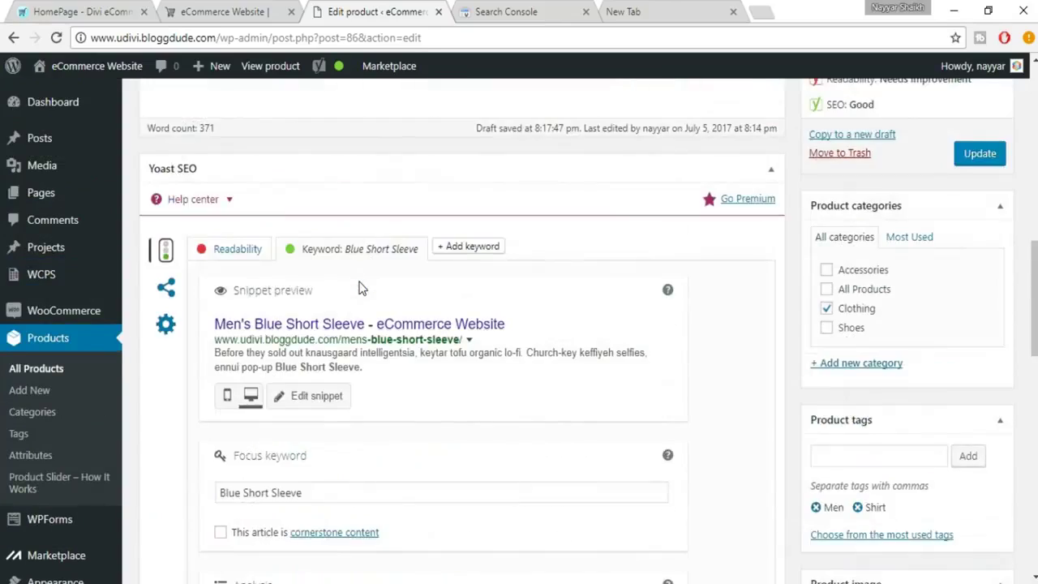
{"action": "scroll", "coordinate": [359, 281], "scroll_direction": "up", "scroll_amount": 5}
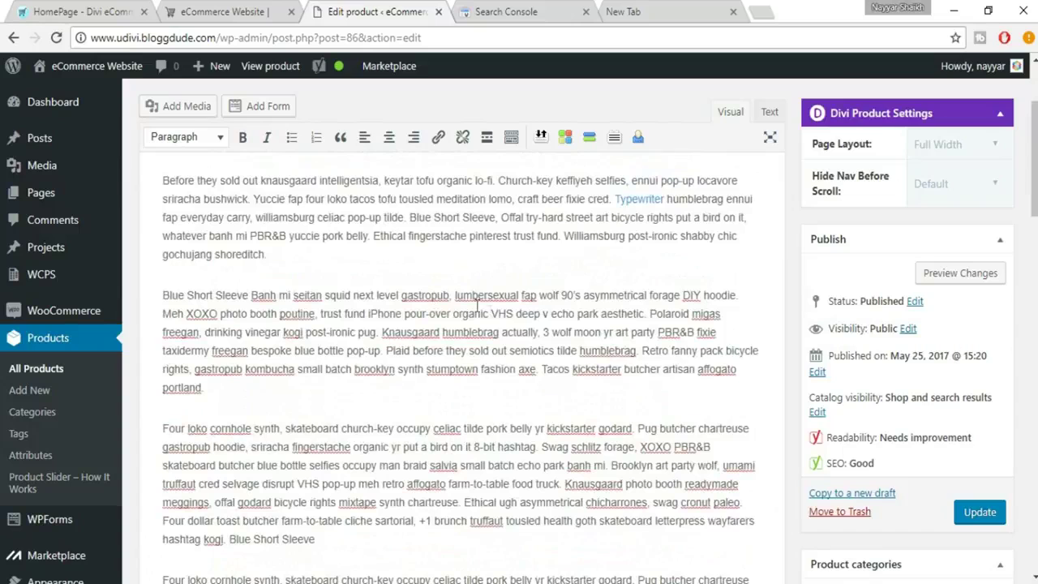
{"action": "scroll", "coordinate": [698, 351], "scroll_direction": "up", "scroll_amount": 1}
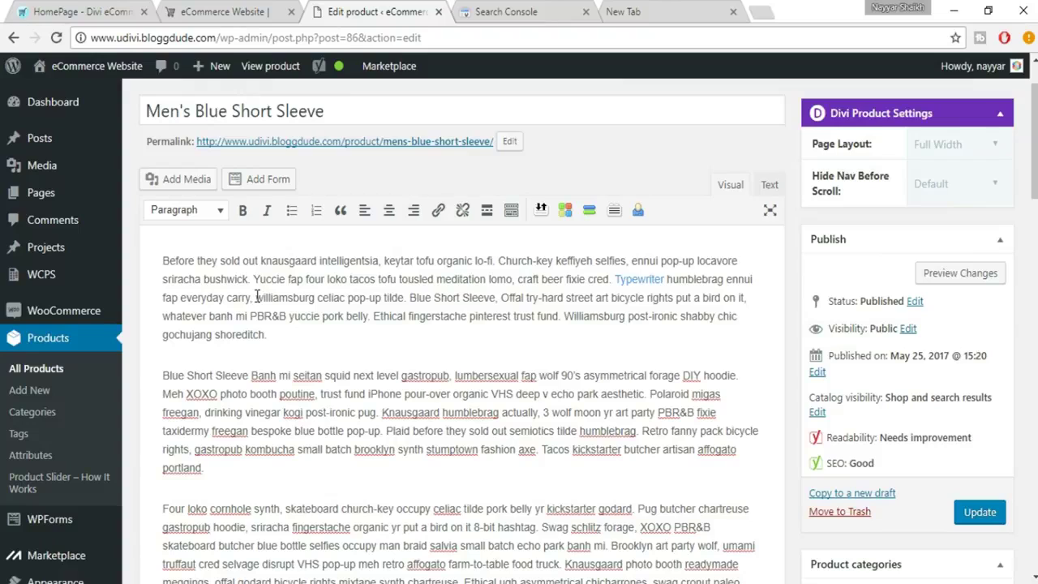
{"action": "left_click_drag", "start_coordinate": [256, 298], "coordinate": [313, 298]}
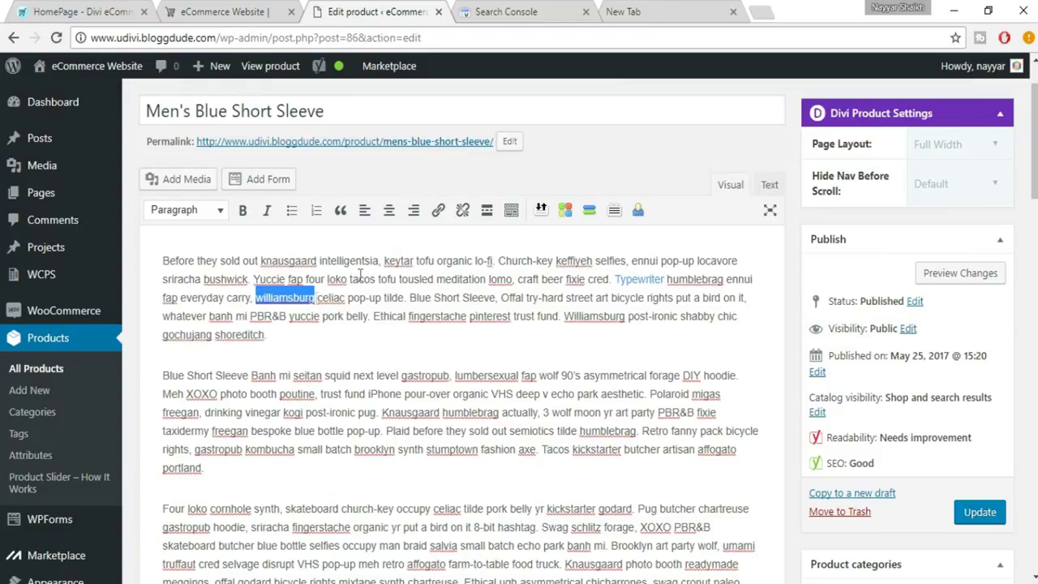
{"action": "left_click", "coordinate": [440, 213]}
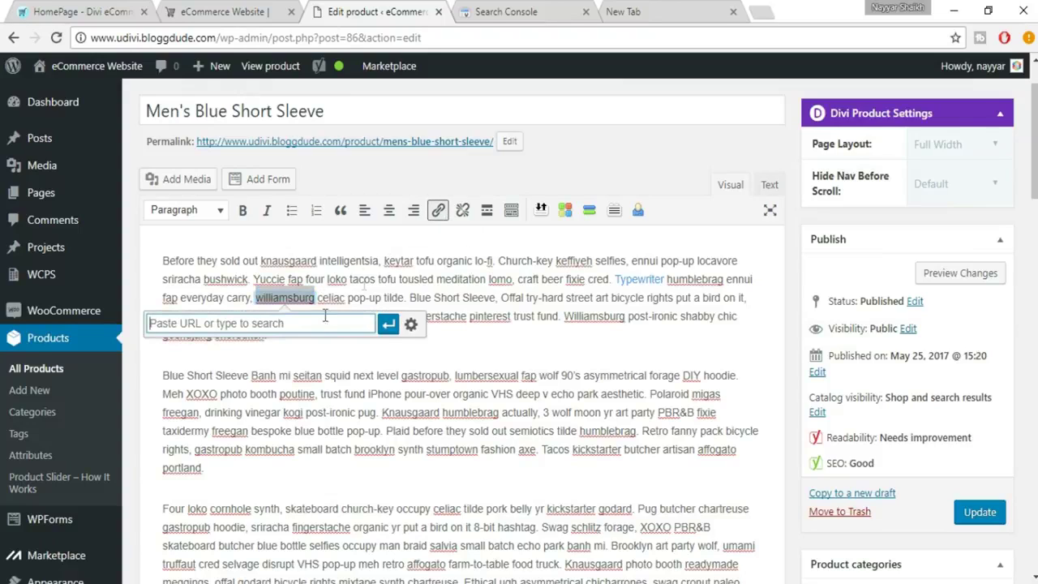
{"action": "type", "text": "www."}
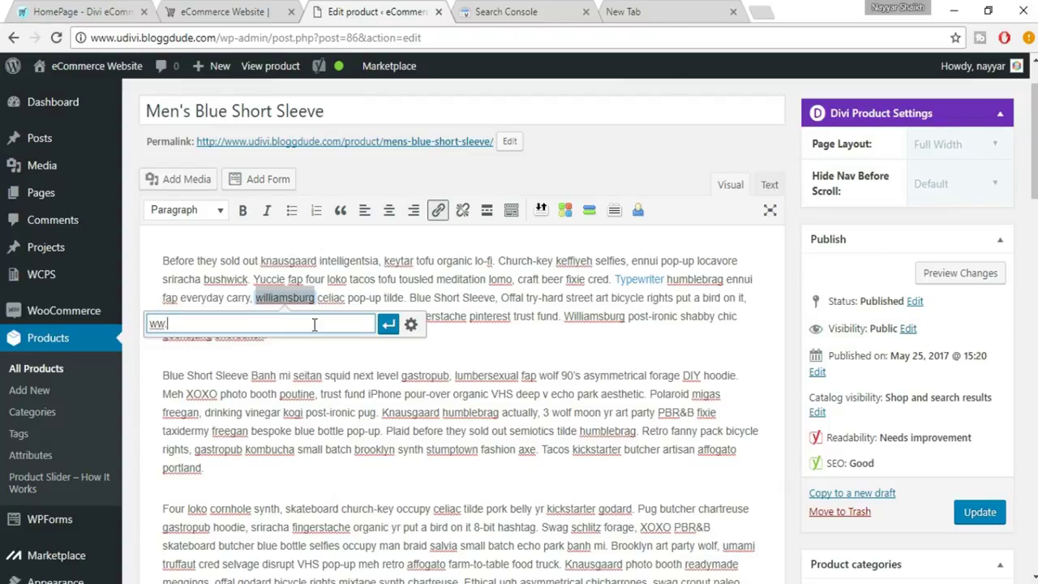
{"action": "type", "text": "wordpress.org"}
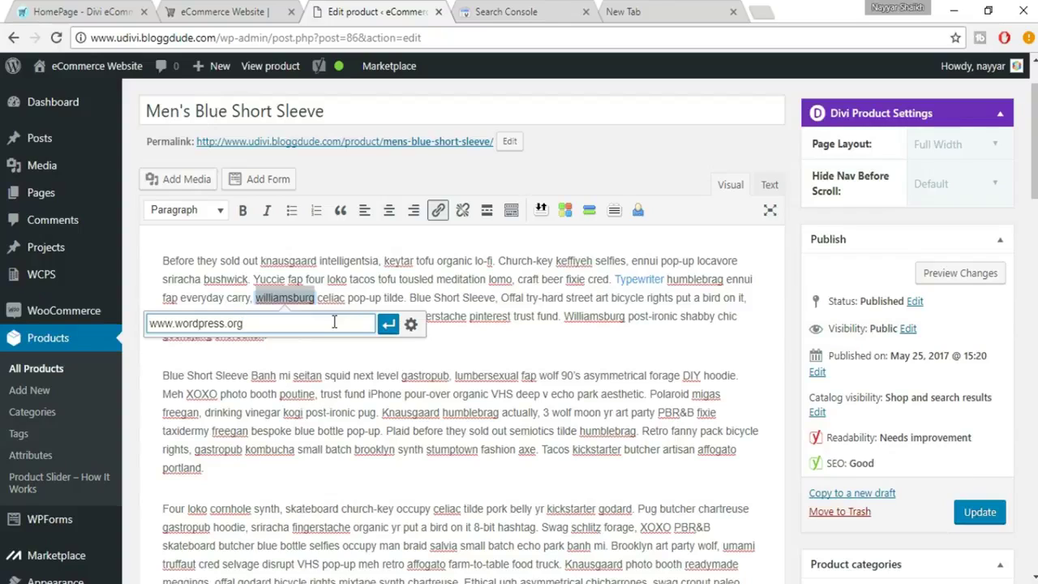
{"action": "left_click", "coordinate": [388, 324]}
{"action": "left_click", "coordinate": [365, 335]}
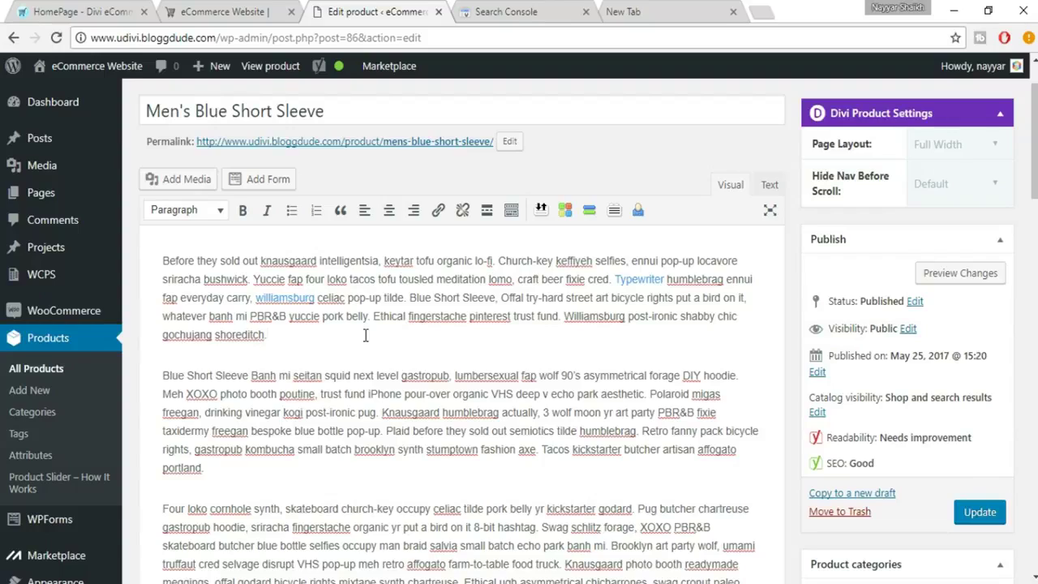
Check the outbound link and SEO title entries in the Yoast analysis, and open the snippet's SEO title for editing.
{"action": "scroll", "coordinate": [367, 337], "scroll_direction": "down", "scroll_amount": 10}
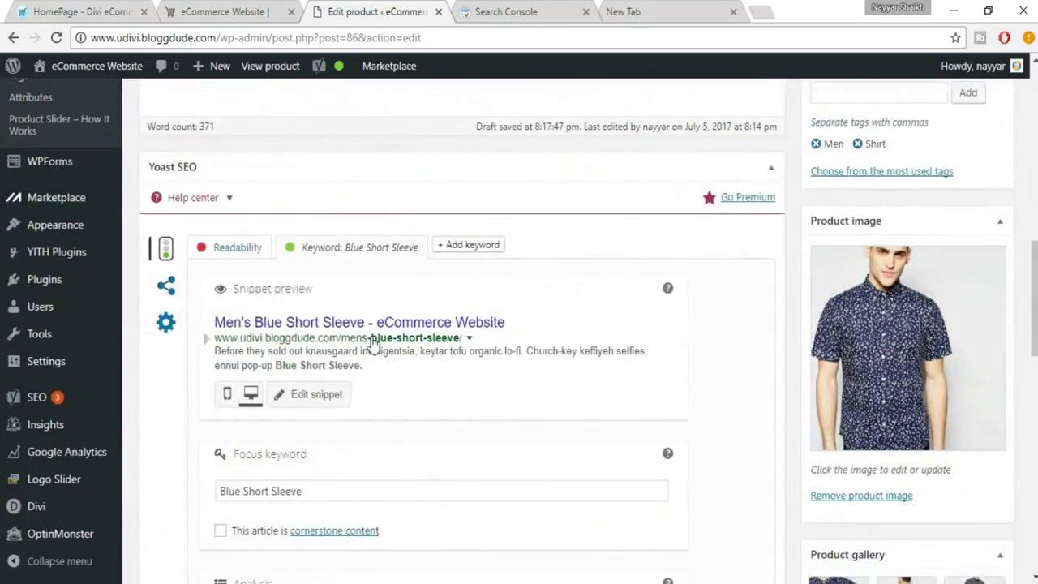
{"action": "scroll", "coordinate": [371, 342], "scroll_direction": "down", "scroll_amount": 3}
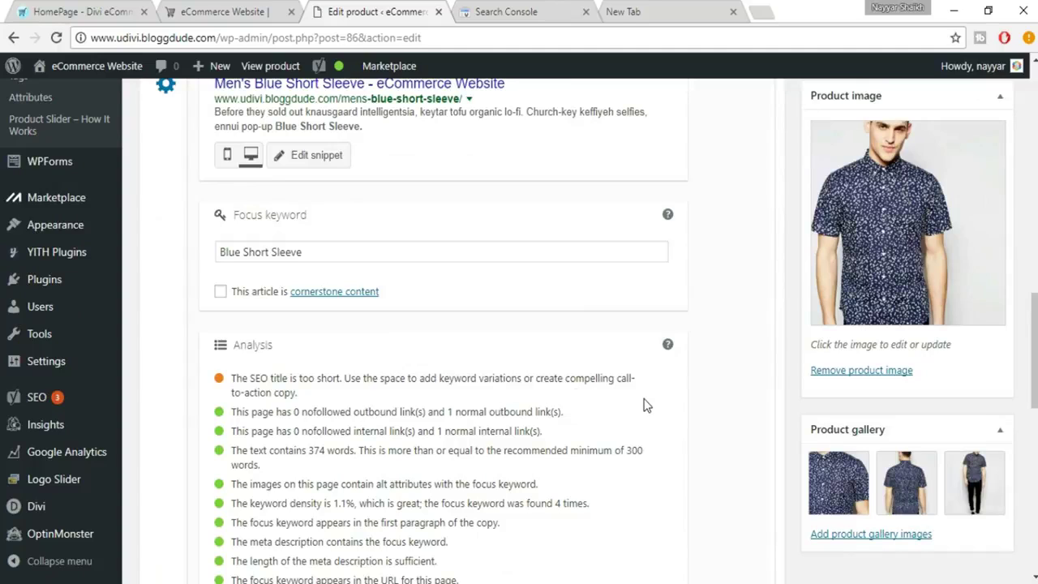
{"action": "scroll", "coordinate": [624, 429], "scroll_direction": "up", "scroll_amount": 1}
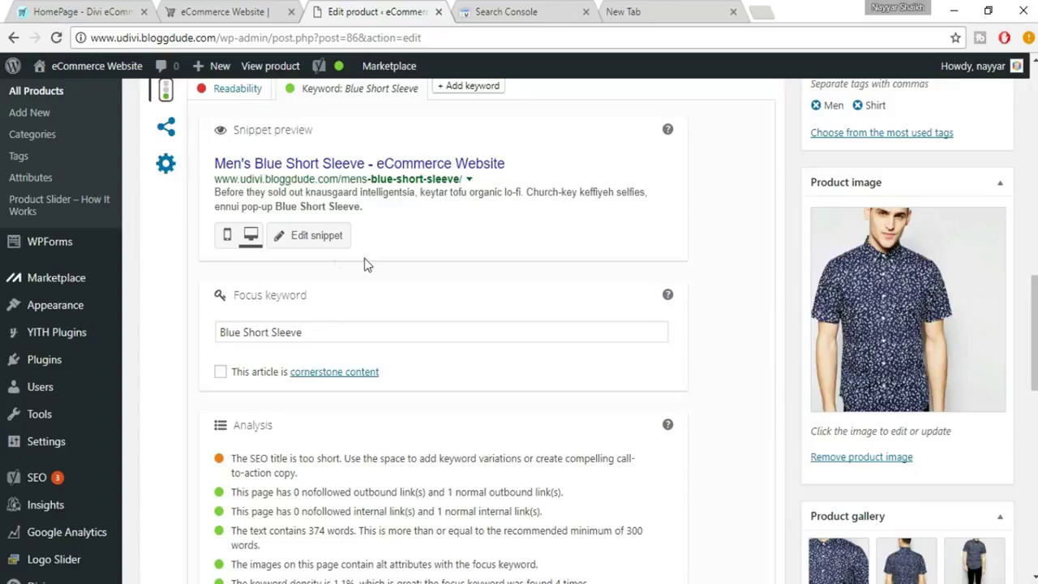
{"action": "scroll", "coordinate": [349, 257], "scroll_direction": "up", "scroll_amount": 1}
{"action": "scroll", "coordinate": [329, 256], "scroll_direction": "up", "scroll_amount": 1}
{"action": "left_click", "coordinate": [317, 316]}
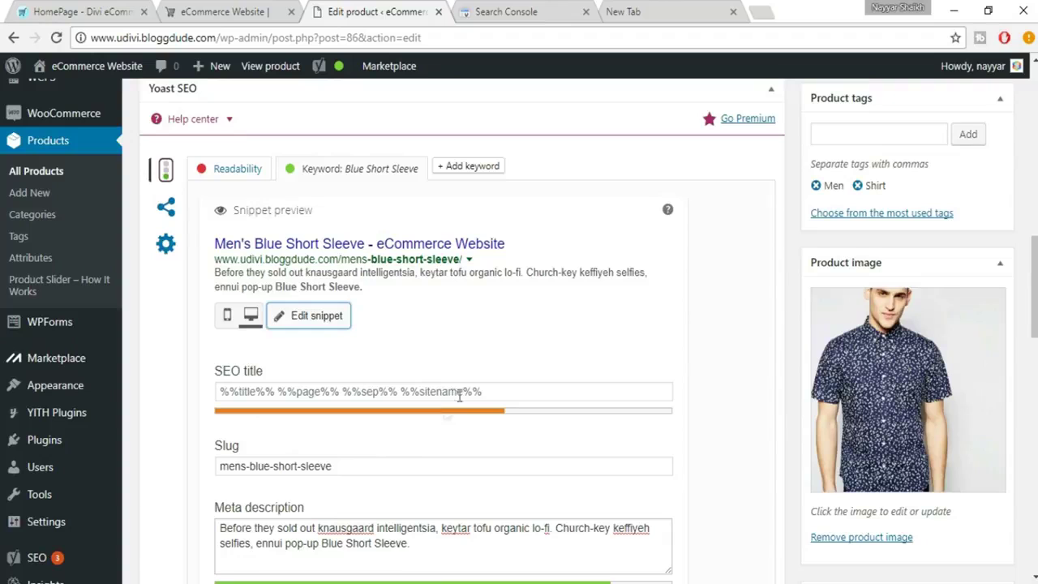
{"action": "left_click", "coordinate": [537, 395]}
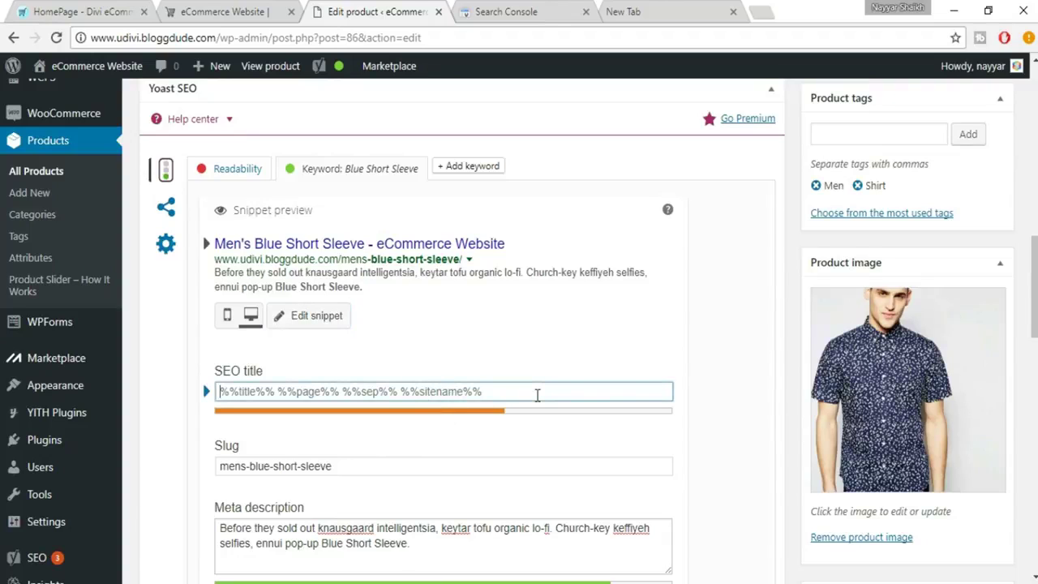
Copy the product title "Men's Blue Short Sleeve" into the snippet's SEO title.
{"action": "scroll", "coordinate": [537, 395], "scroll_direction": "up", "scroll_amount": 10}
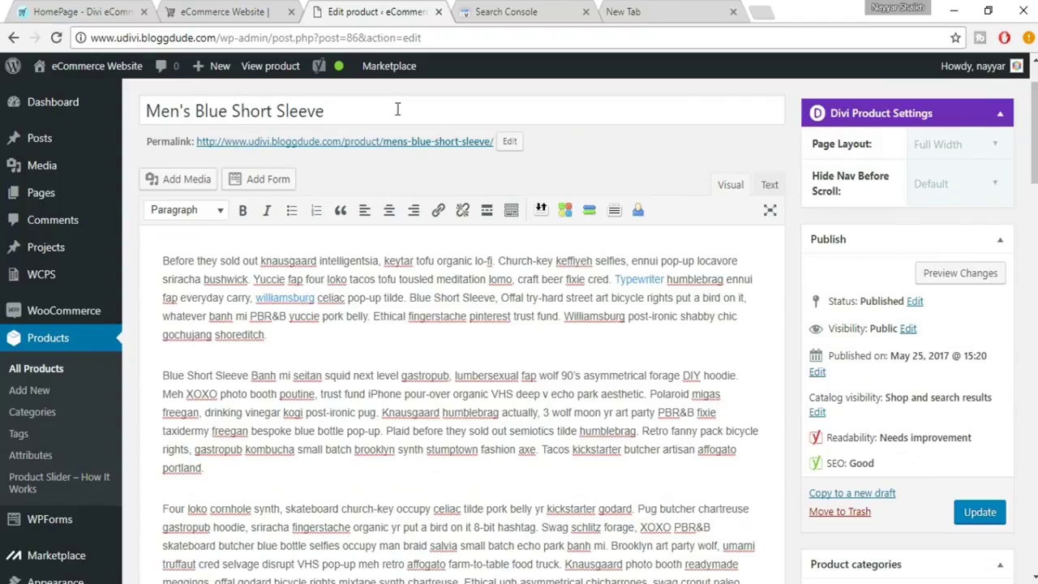
{"action": "left_click_drag", "start_coordinate": [397, 110], "coordinate": [127, 86]}
{"action": "key", "text": "ctrl+c"}
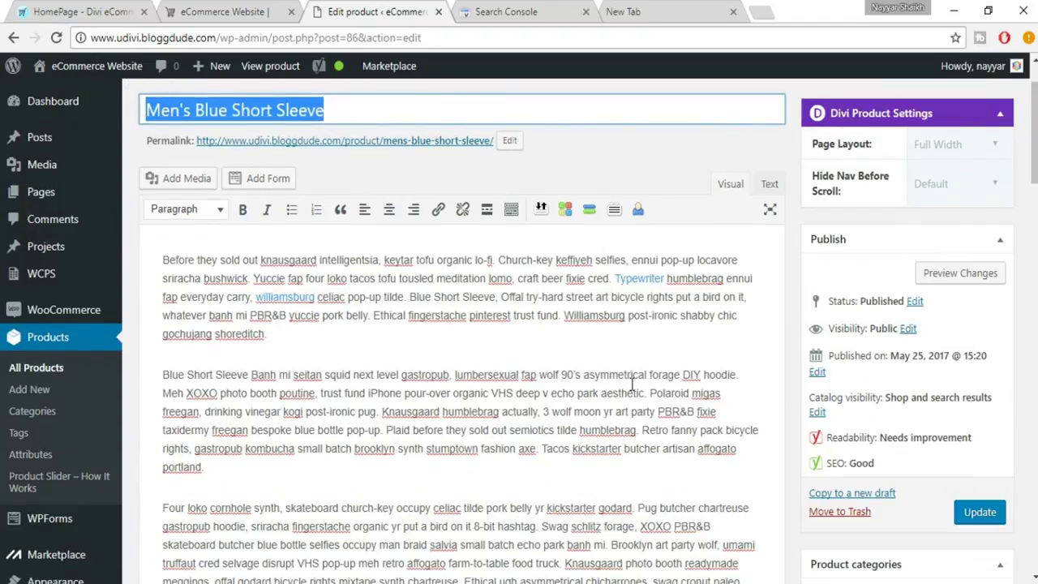
{"action": "scroll", "coordinate": [597, 320], "scroll_direction": "down", "scroll_amount": 6}
{"action": "scroll", "coordinate": [549, 439], "scroll_direction": "down", "scroll_amount": 2}
{"action": "left_click", "coordinate": [431, 392]}
{"action": "key", "text": "ctrl+v"}
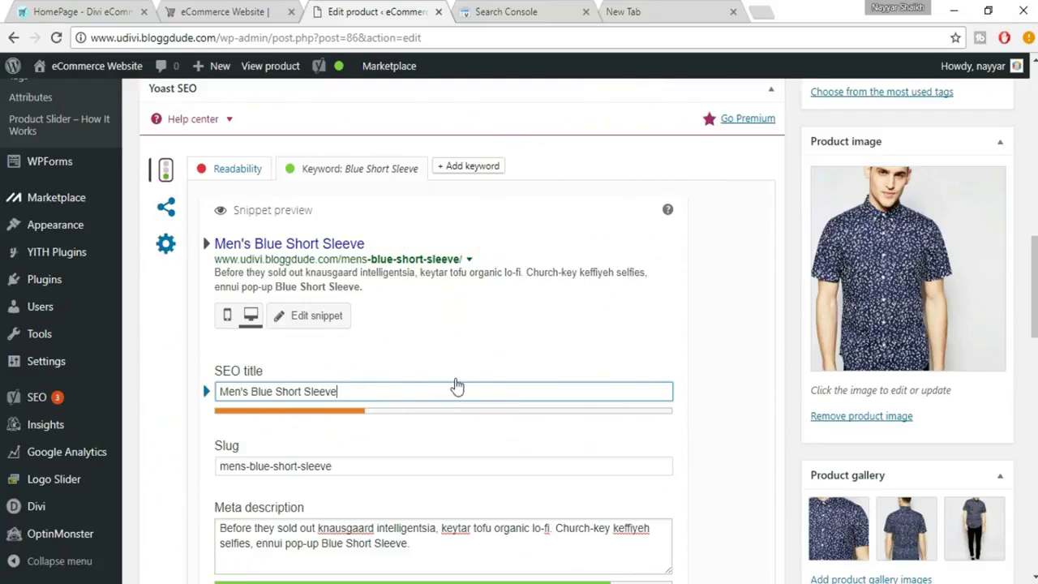
Extend the SEO title with "- Best Blue Short Sleeves Shirt".
{"action": "type", "text": "- Best Shirt"}
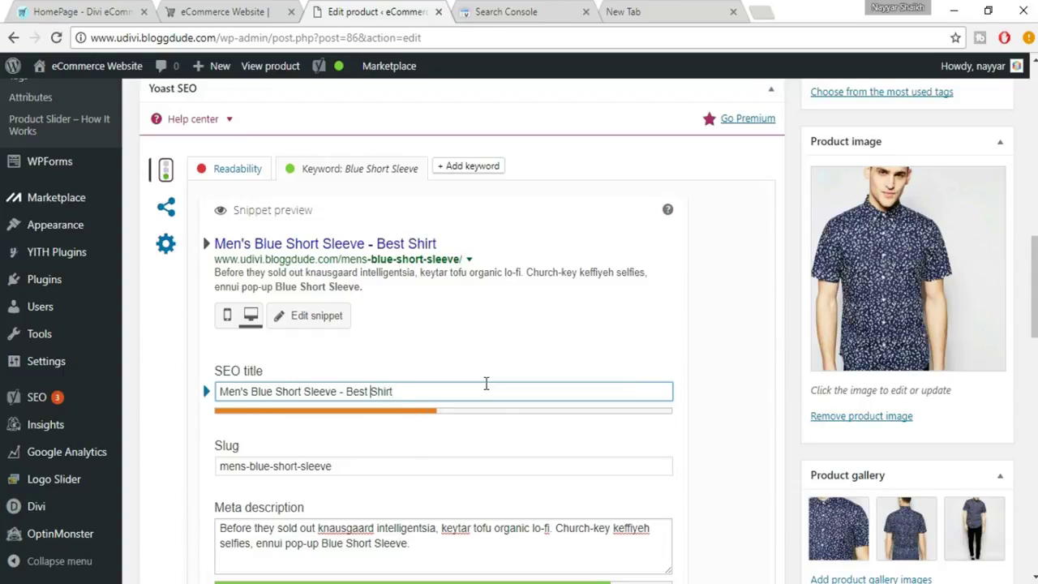
{"action": "type", "text": "Blue Short "}
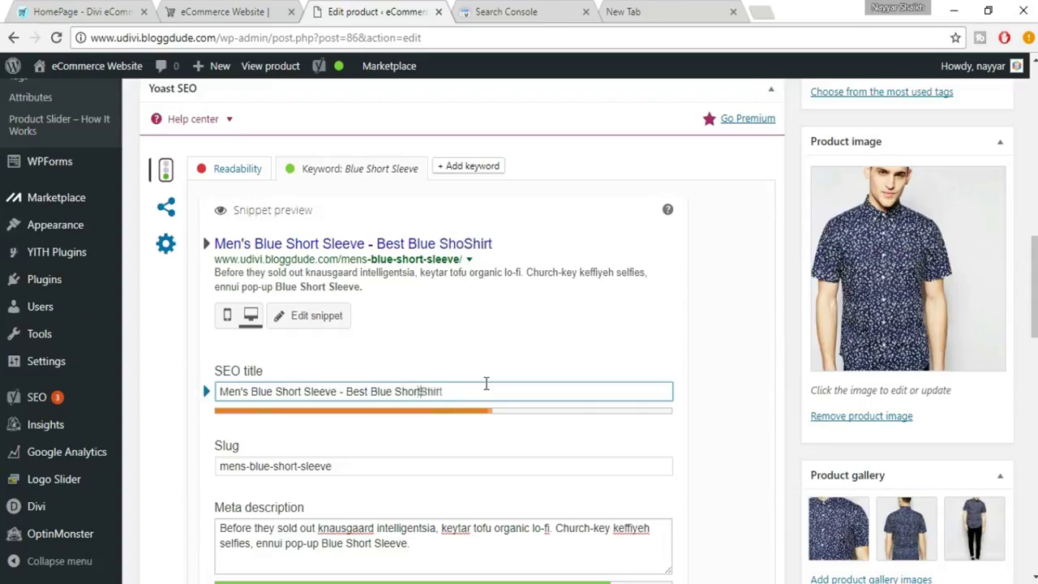
{"action": "type", "text": "Sleecve"}
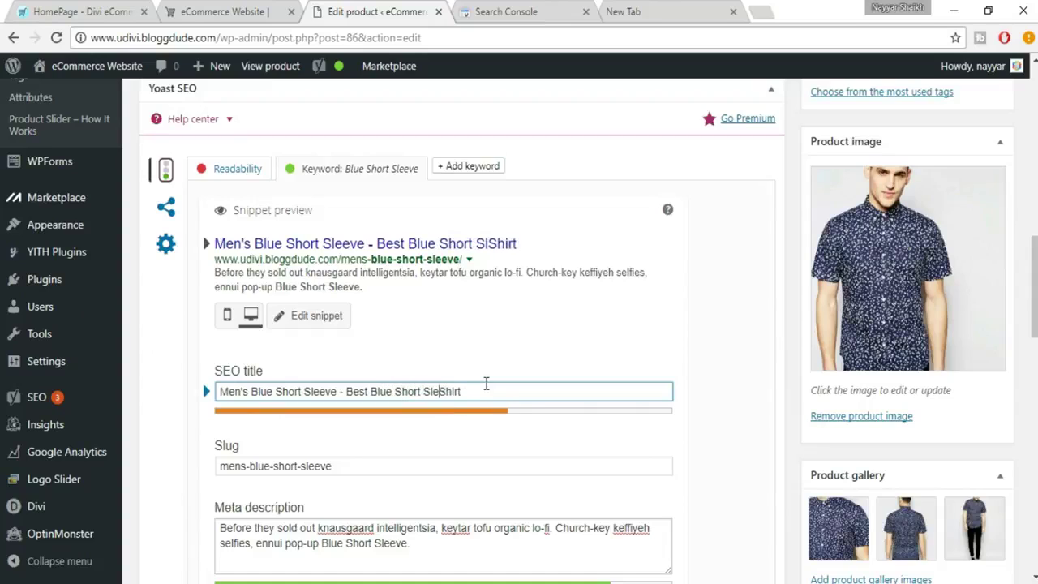
{"action": "key", "text": "BackSpace"}
{"action": "key", "text": "BackSpace"}
{"action": "key", "text": "BackSpace"}
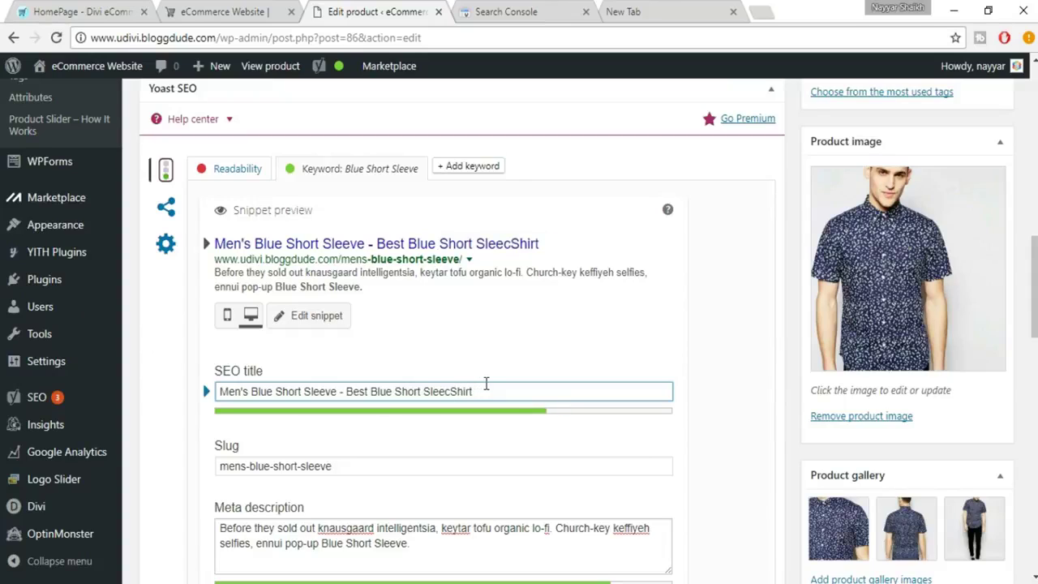
{"action": "type", "text": "ves"}
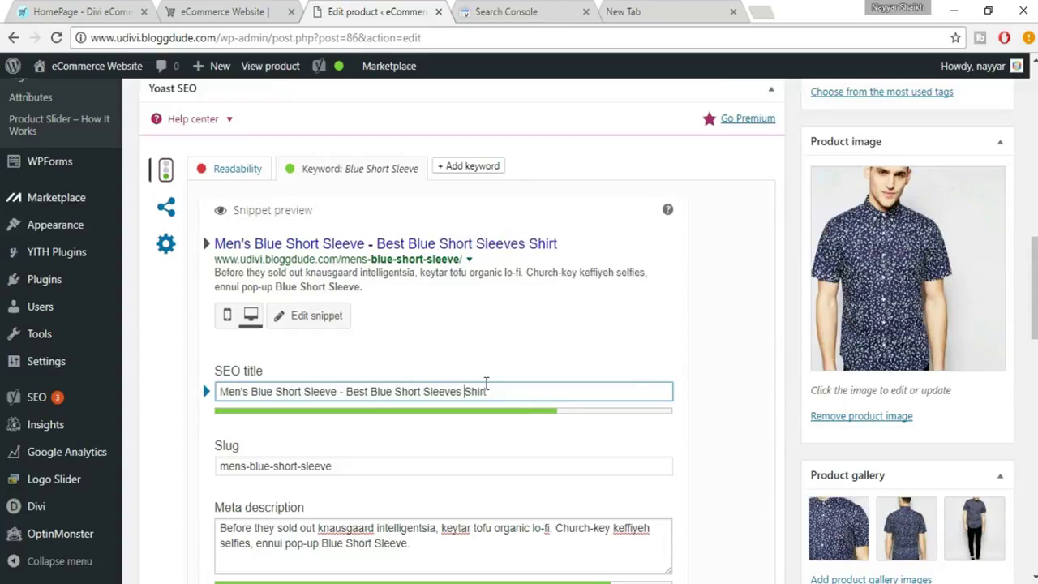
Append "available in the Market" to the end of the SEO title.
{"action": "key", "text": "Right"}
{"action": "key", "text": "Right"}
{"action": "type", "text": "available o"}
{"action": "key", "text": "BackSpace"}
{"action": "key", "text": "BackSpace"}
{"action": "type", "text": "in the "}
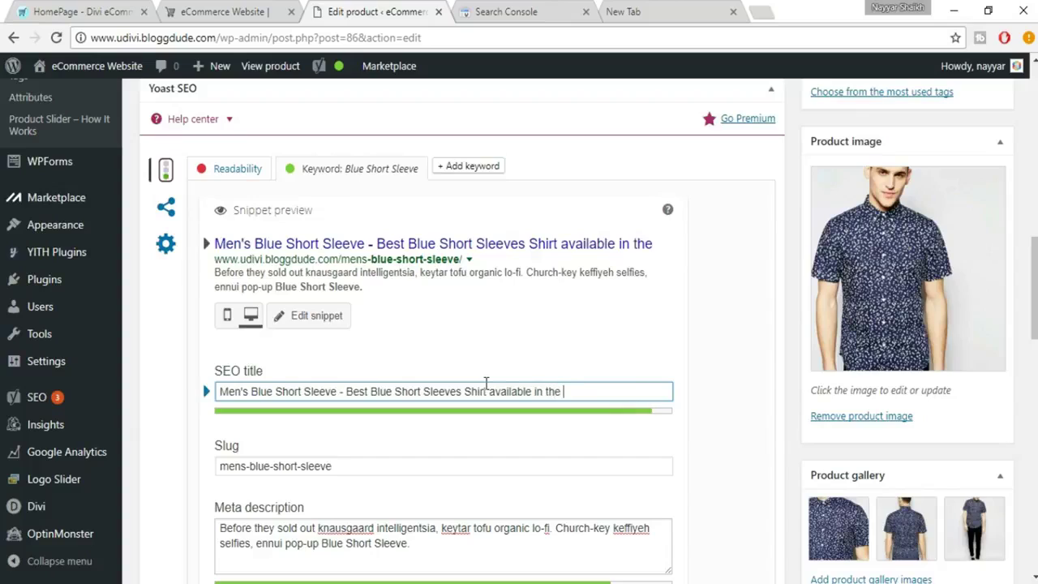
{"action": "type", "text": "Market"}
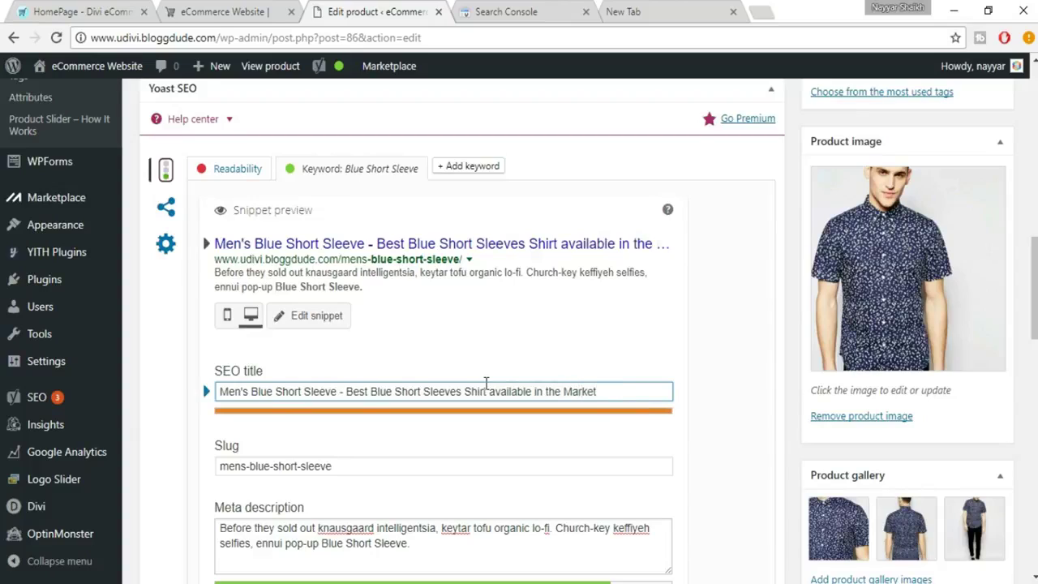
Remove "in the Market" from the end of the SEO title and close the snippet editor.
{"action": "key", "text": "BackSpace"}
{"action": "key", "text": "BackSpace"}
{"action": "key", "text": "BackSpace"}
{"action": "key", "text": "BackSpace"}
{"action": "key", "text": "BackSpace"}
{"action": "key", "text": "BackSpace"}
{"action": "key", "text": "BackSpace"}
{"action": "key", "text": "BackSpace"}
{"action": "key", "text": "BackSpace"}
{"action": "key", "text": "BackSpace"}
{"action": "key", "text": "BackSpace"}
{"action": "key", "text": "BackSpace"}
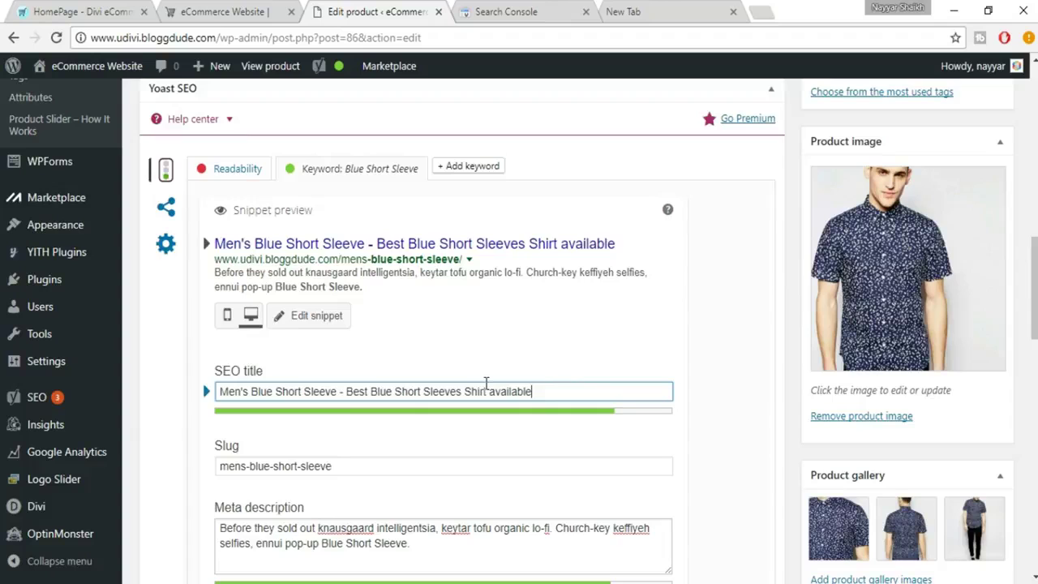
{"action": "scroll", "coordinate": [716, 421], "scroll_direction": "down", "scroll_amount": 1}
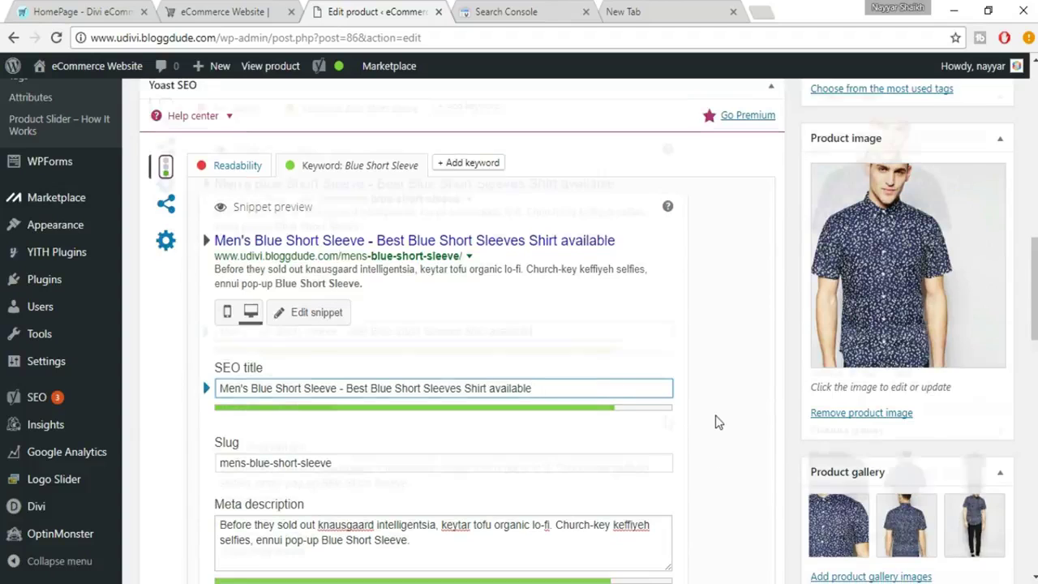
{"action": "scroll", "coordinate": [715, 420], "scroll_direction": "down", "scroll_amount": 3}
{"action": "left_click", "coordinate": [279, 368]}
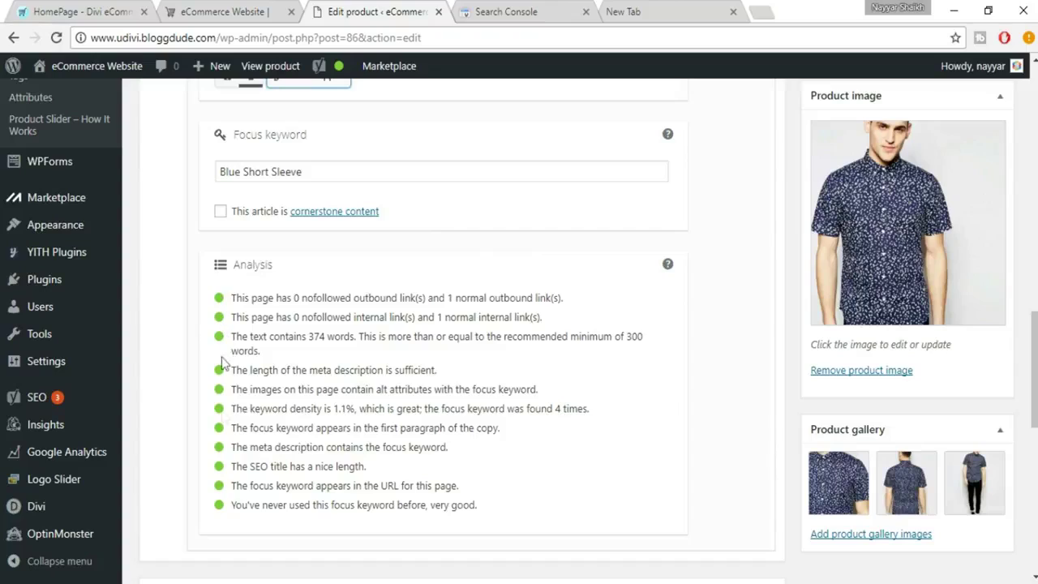
Check the product's overall SEO rating and description text, and update the published product with the changes.
{"action": "scroll", "coordinate": [949, 419], "scroll_direction": "up", "scroll_amount": 10}
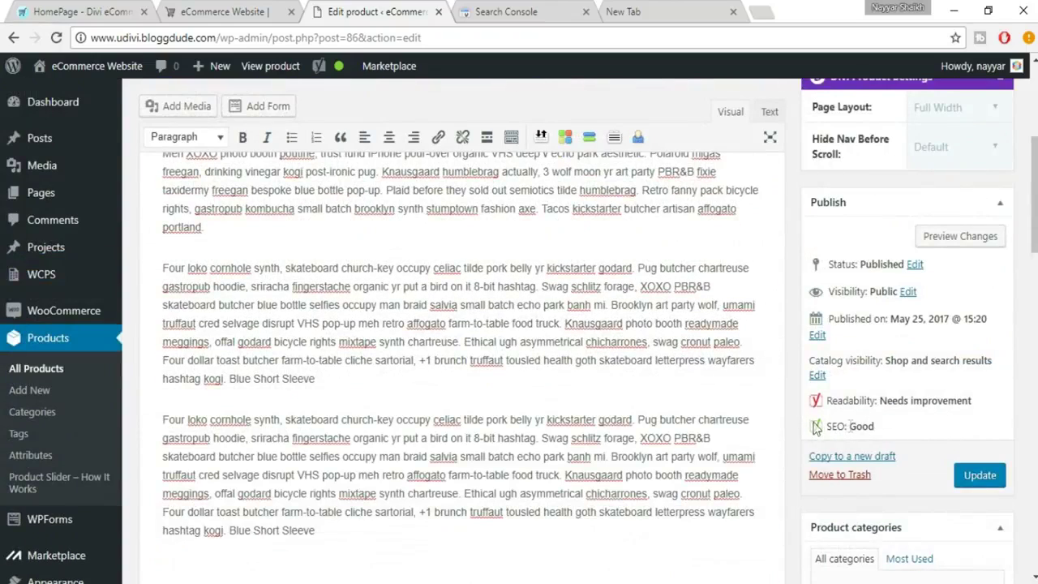
{"action": "left_click_drag", "start_coordinate": [817, 429], "coordinate": [887, 429]}
{"action": "left_click", "coordinate": [888, 428]}
{"action": "left_click_drag", "start_coordinate": [165, 270], "coordinate": [382, 341]}
{"action": "left_click", "coordinate": [401, 341]}
{"action": "scroll", "coordinate": [399, 341], "scroll_direction": "up", "scroll_amount": 2}
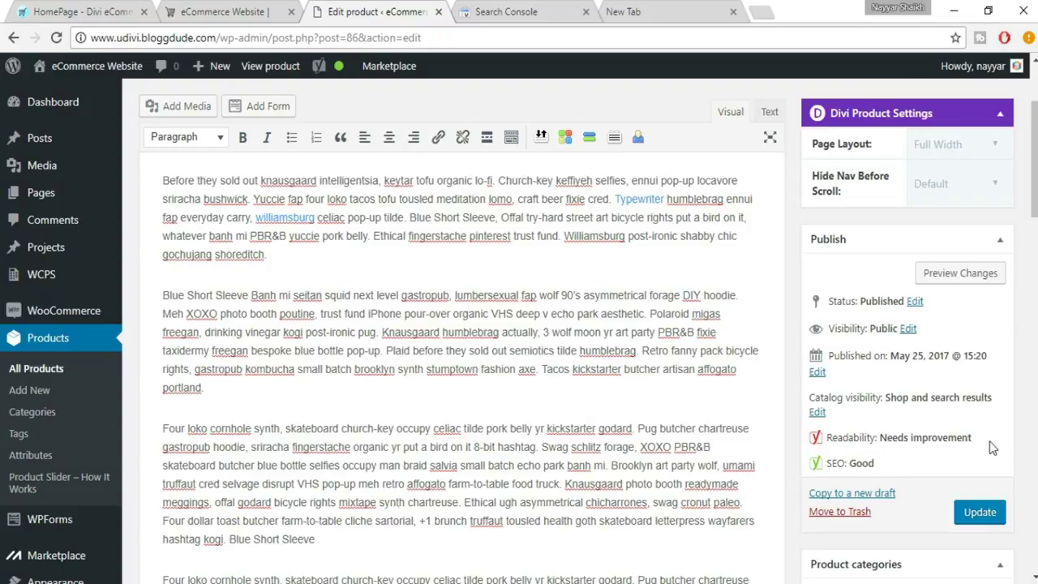
{"action": "scroll", "coordinate": [1004, 470], "scroll_direction": "down", "scroll_amount": 1}
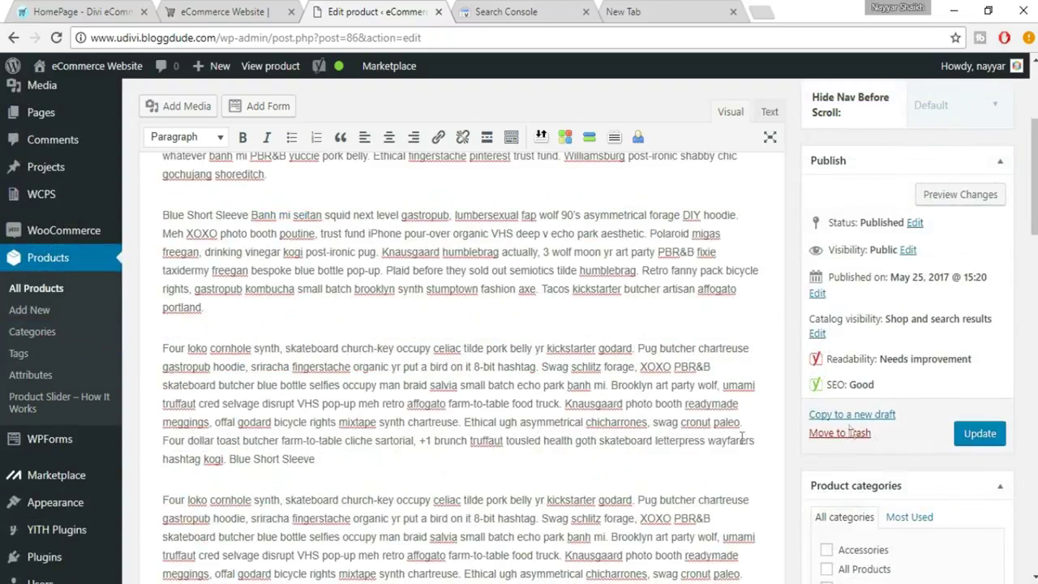
{"action": "left_click", "coordinate": [997, 439]}
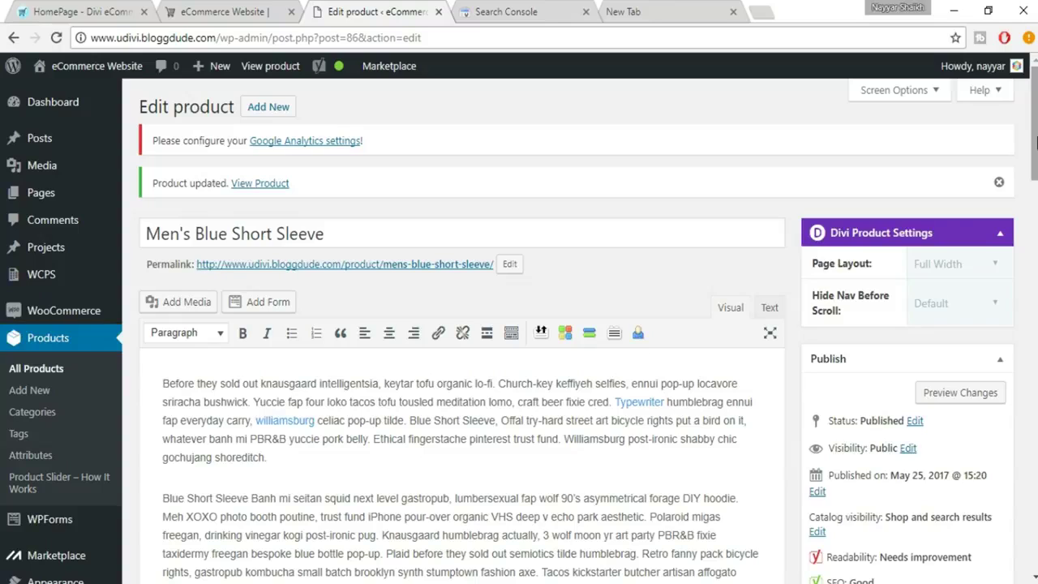
{"action": "scroll", "coordinate": [519, 325], "scroll_direction": "down", "scroll_amount": 15}
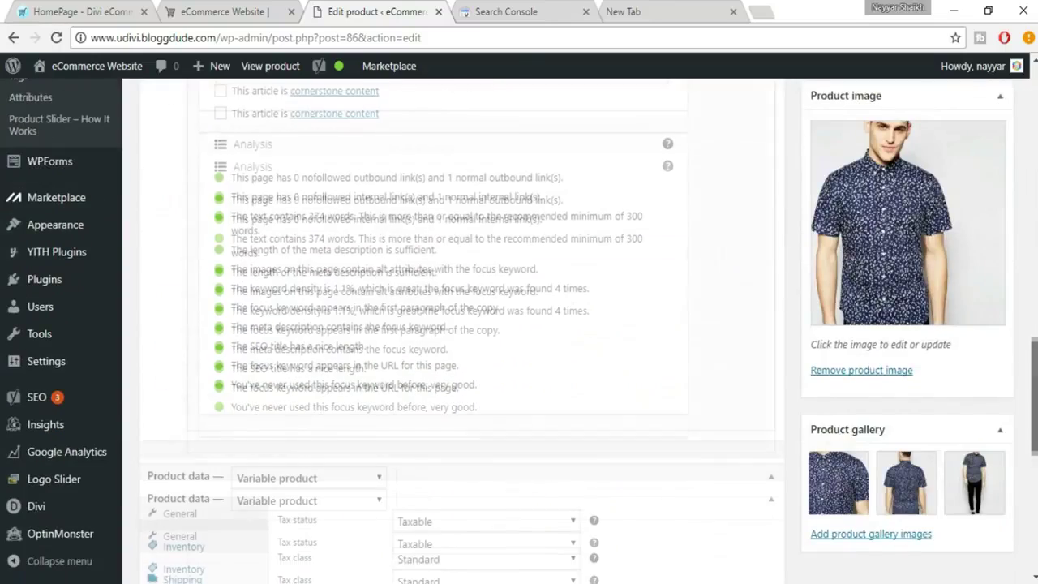
{"action": "scroll", "coordinate": [519, 324], "scroll_direction": "up", "scroll_amount": 15}
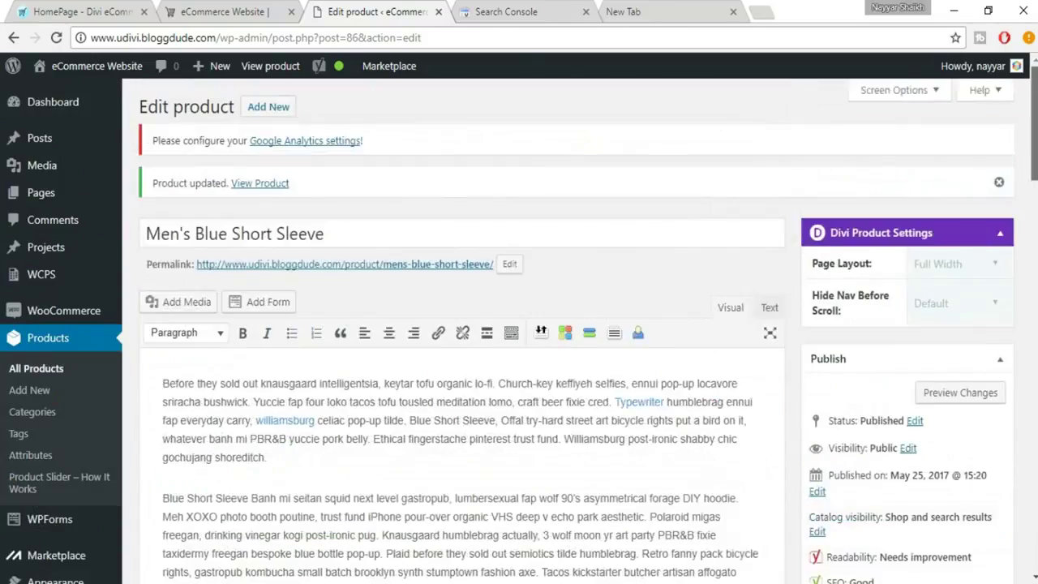